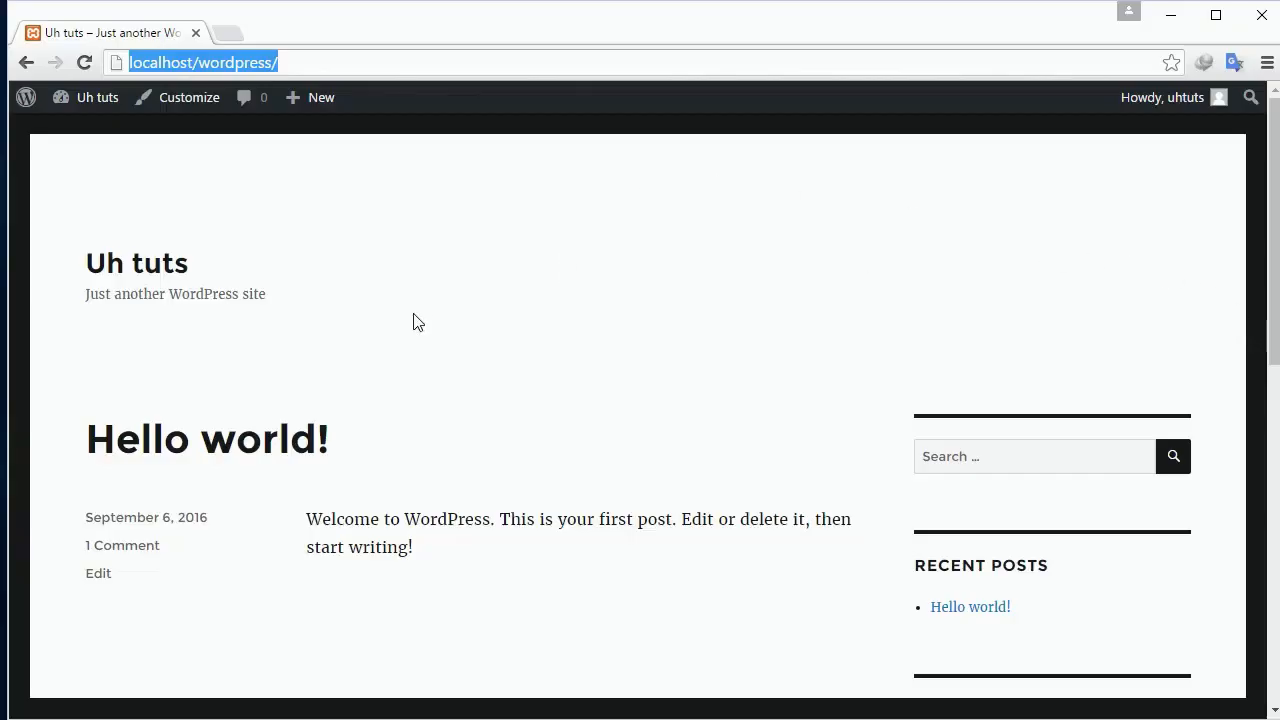
# Load the site at localhost/wordpress in the browser.
pyautogui.moveTo(8, 343); pyautogui.dragTo(6, 346)
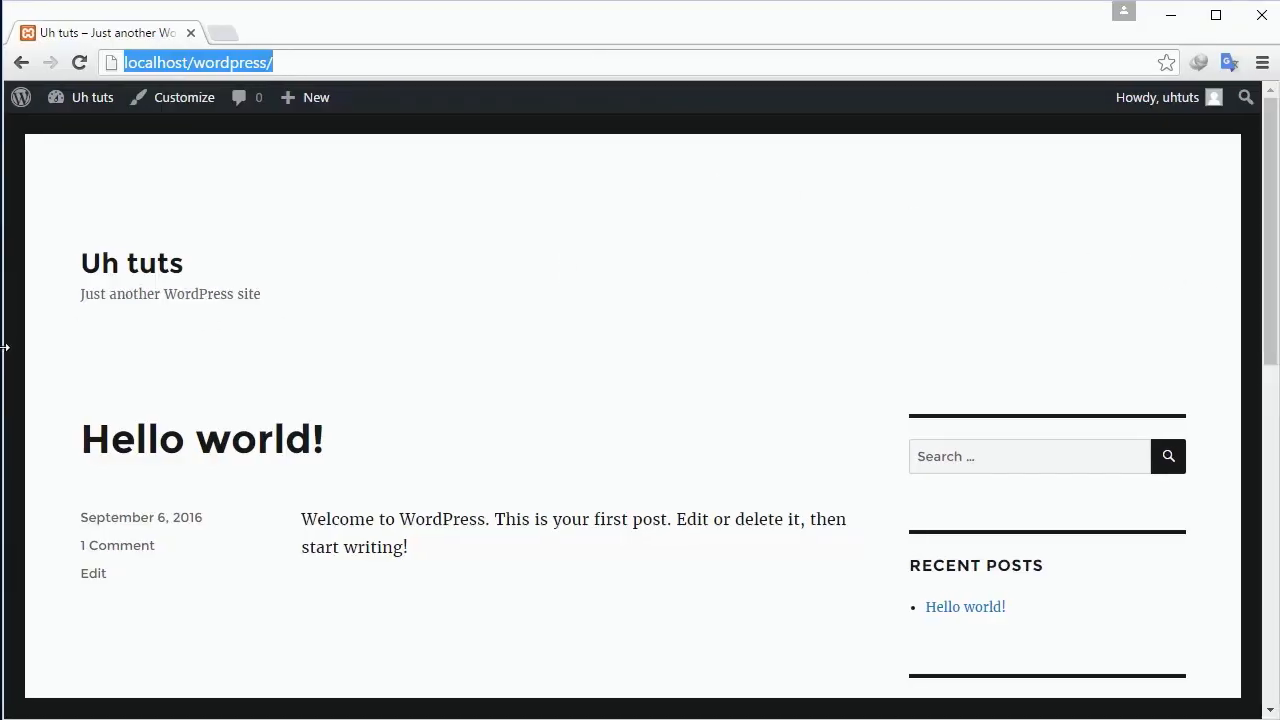
pyautogui.moveTo(92, 100)
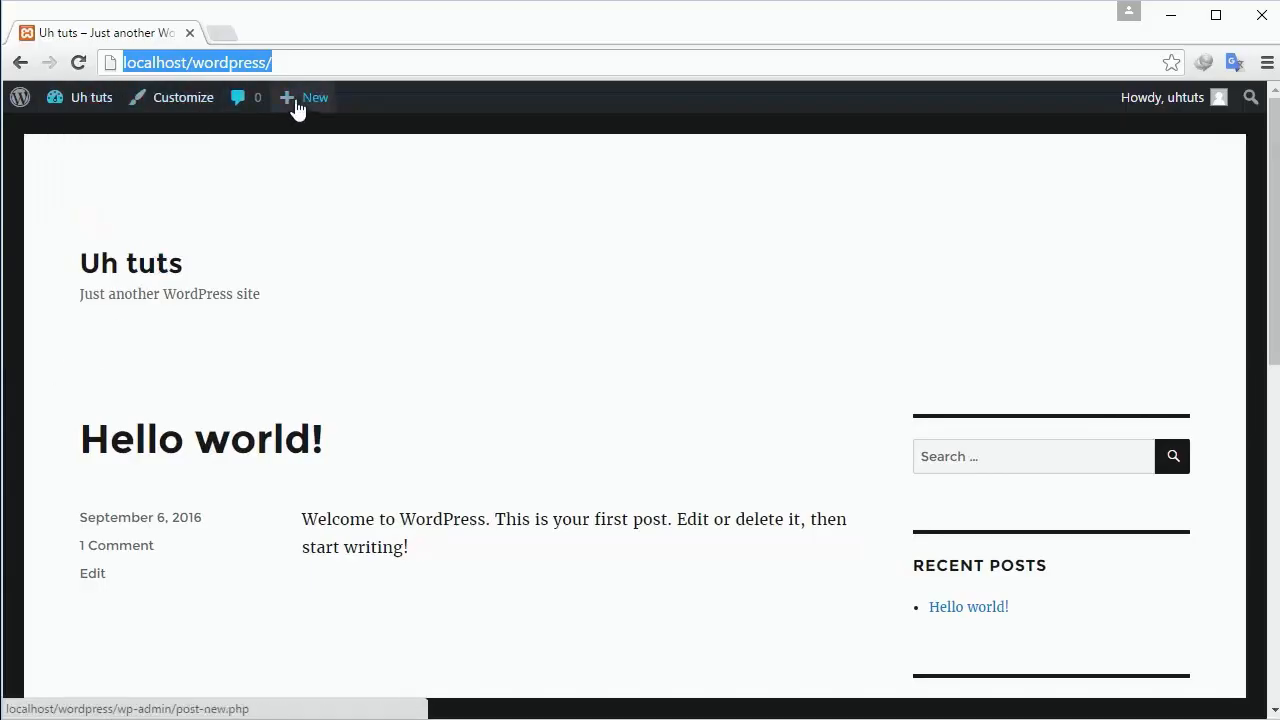
pyautogui.moveTo(302, 110)
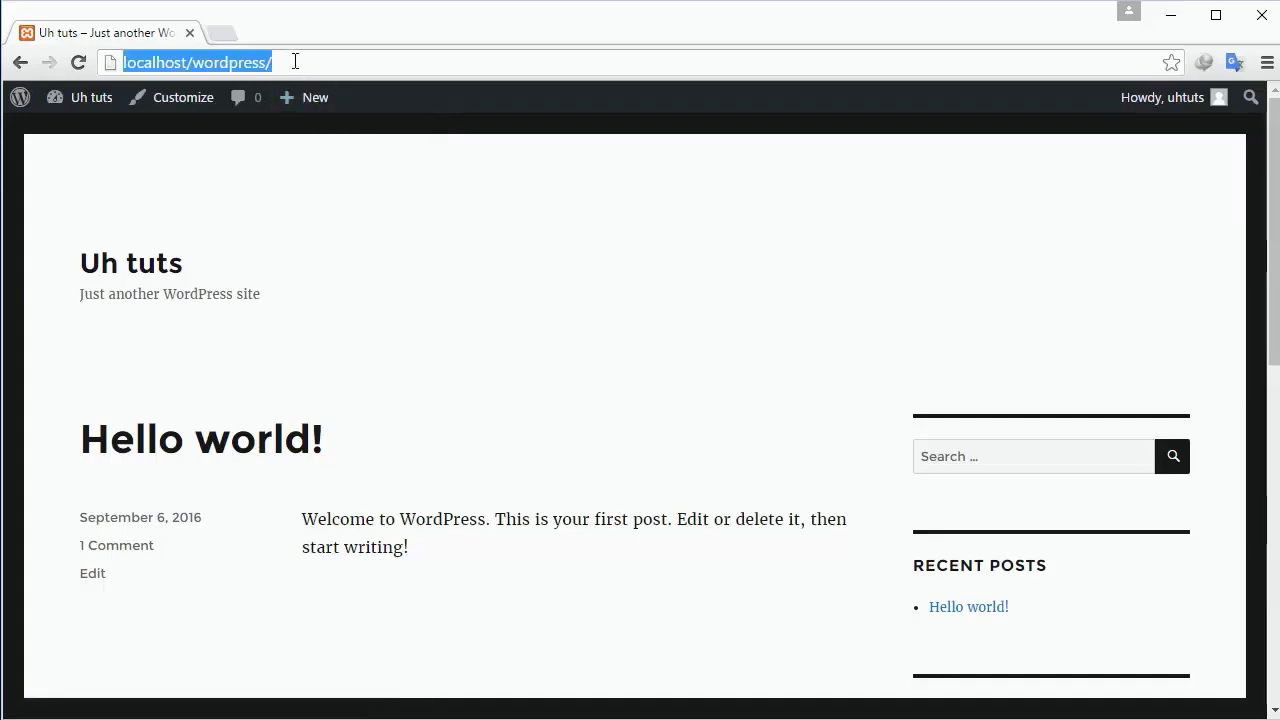
pyautogui.write('localho')
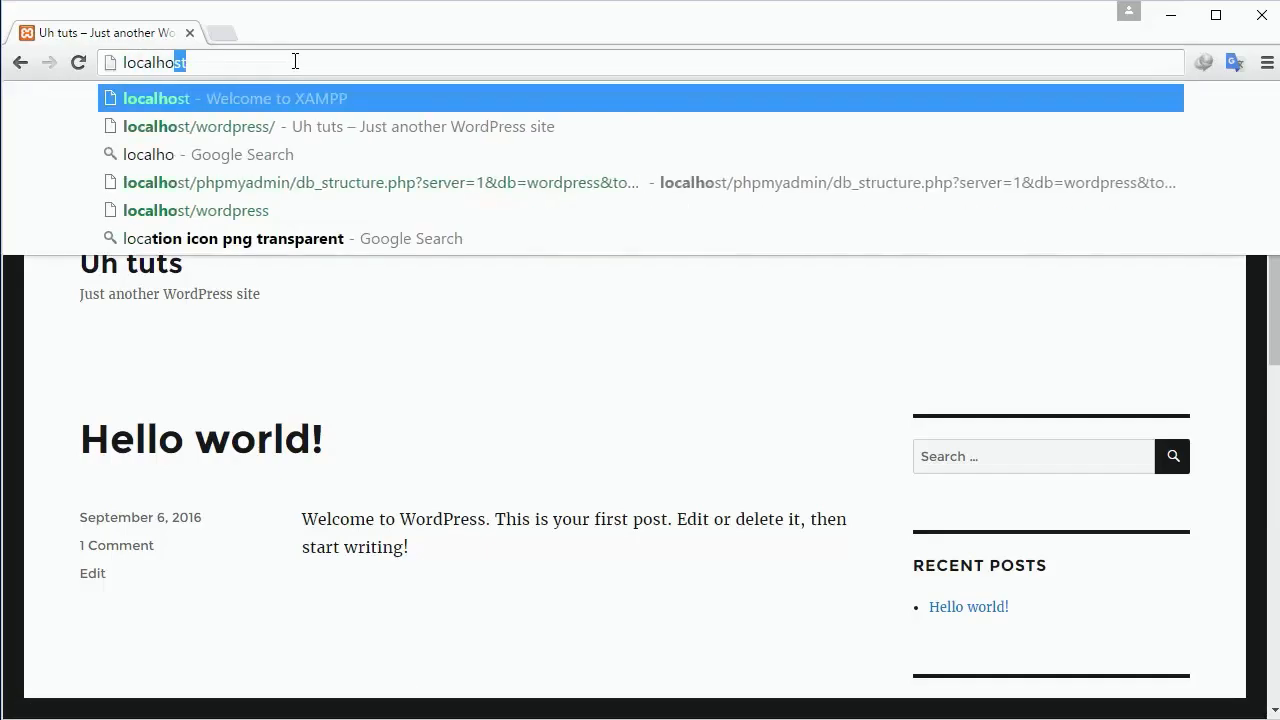
pyautogui.write('st/wordpress')
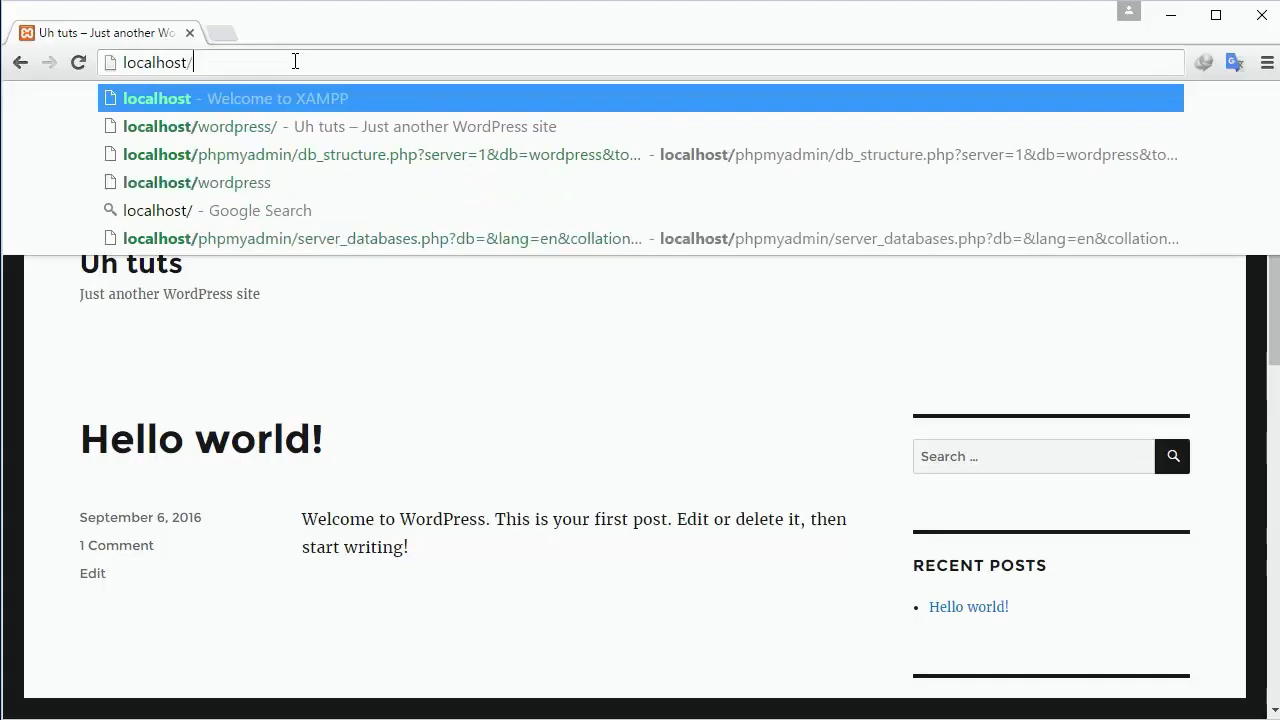
pyautogui.press('Return')
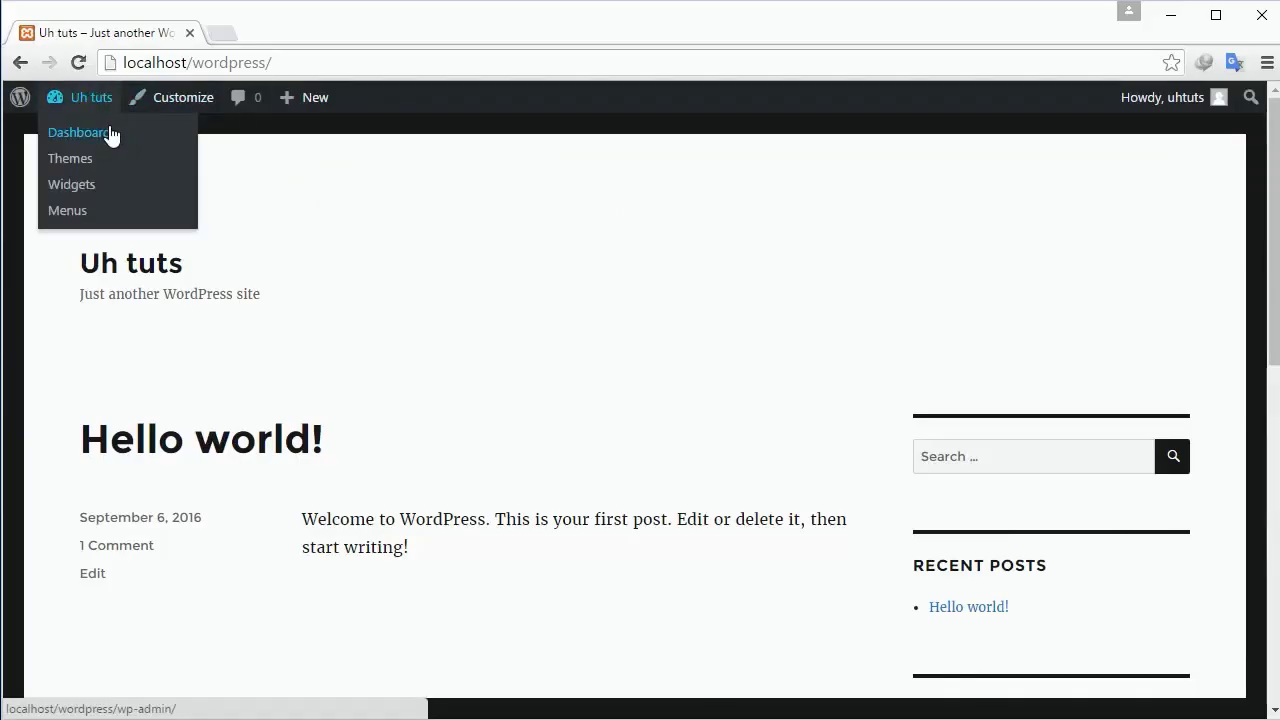
# Go to the Uh tuts Dashboard, read the Welcome to WordPress panel, and dismiss the translation popup.
pyautogui.click(110, 134)
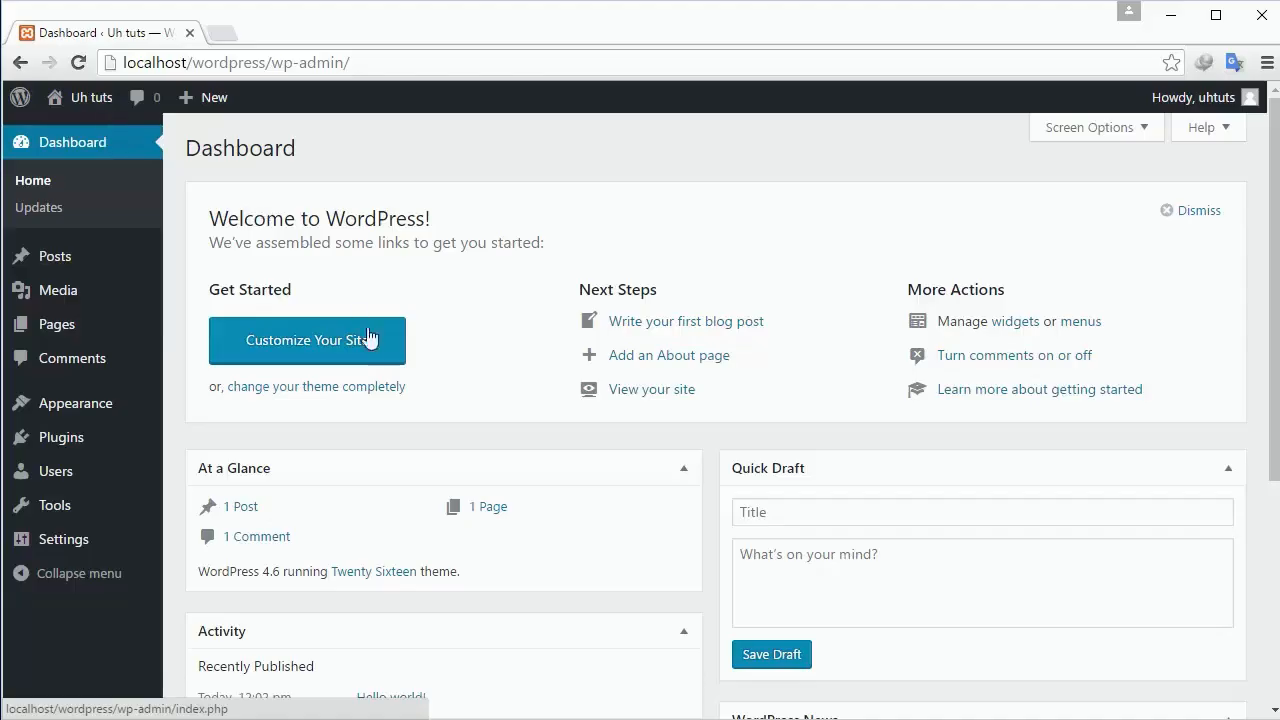
pyautogui.doubleClick(228, 147)
pyautogui.moveTo(214, 220); pyautogui.dragTo(470, 217)
pyautogui.click(548, 258)
# Open View your site in a new tab and scroll through the Hello world! front page.
pyautogui.rightClick(651, 392)
pyautogui.click(676, 405)
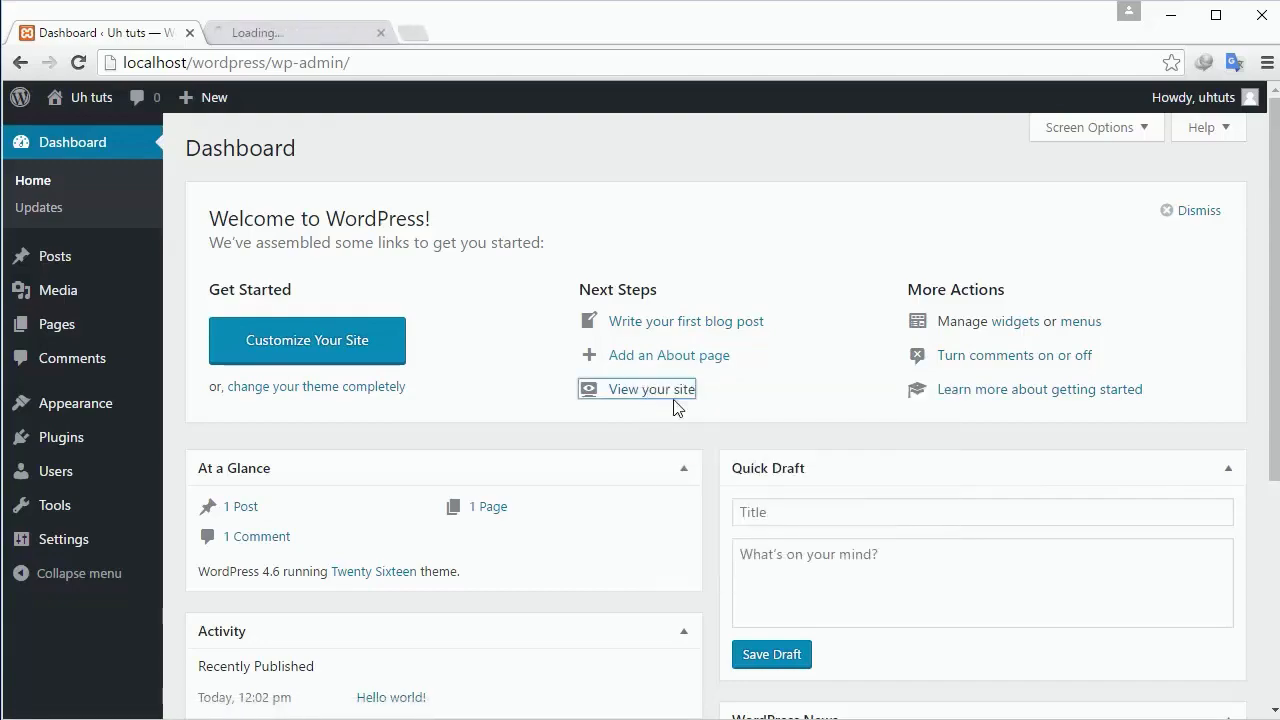
pyautogui.click(292, 38)
pyautogui.scroll(-8, 394, 406)
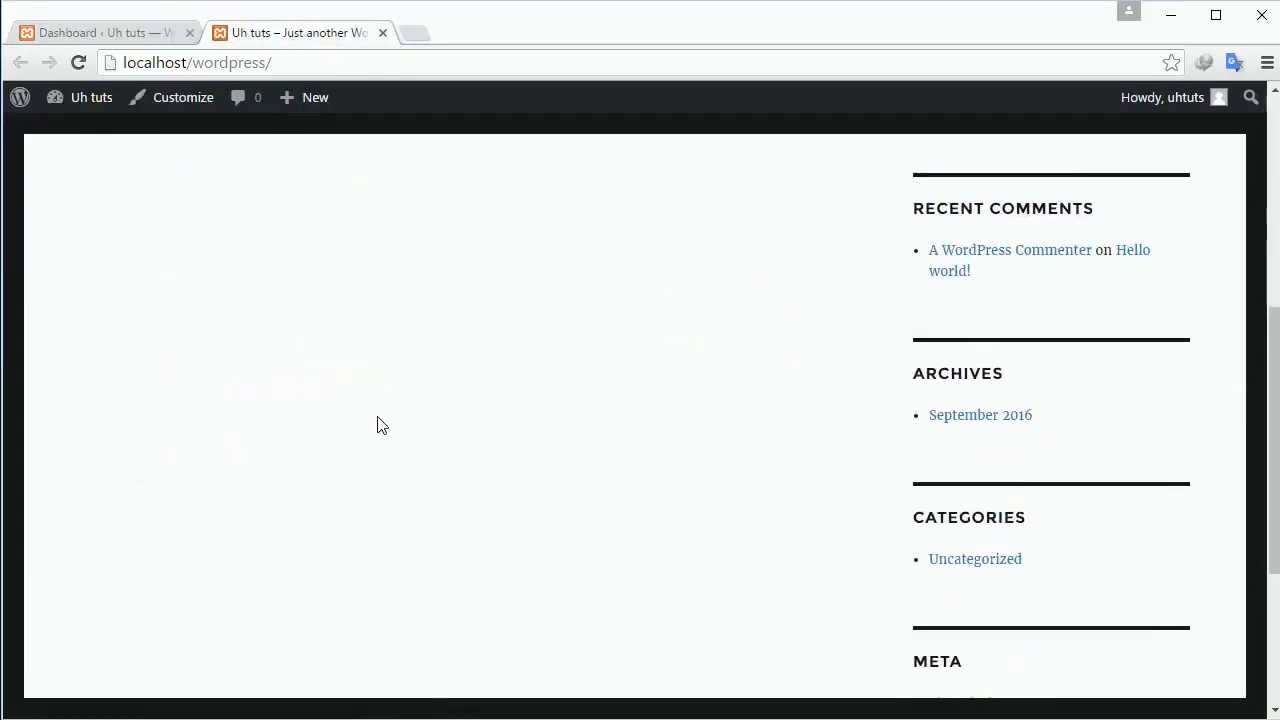
pyautogui.scroll(8, 360, 390)
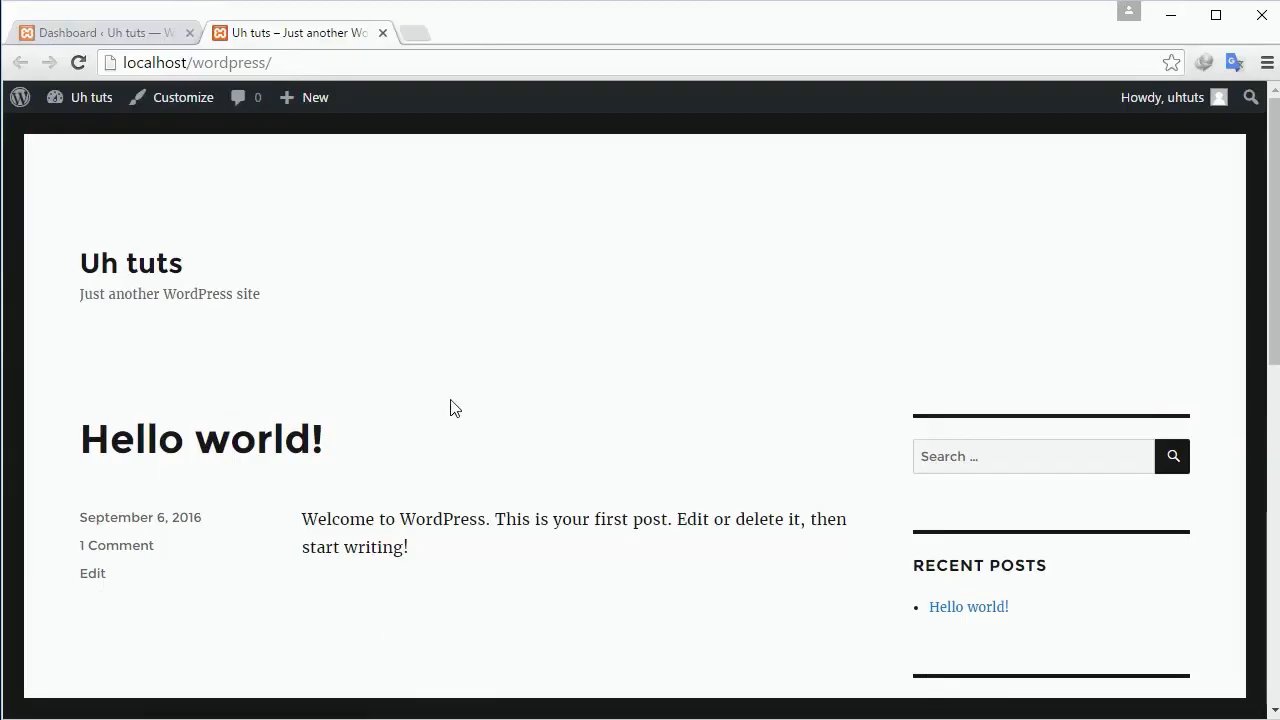
pyautogui.scroll(-8, 450, 407)
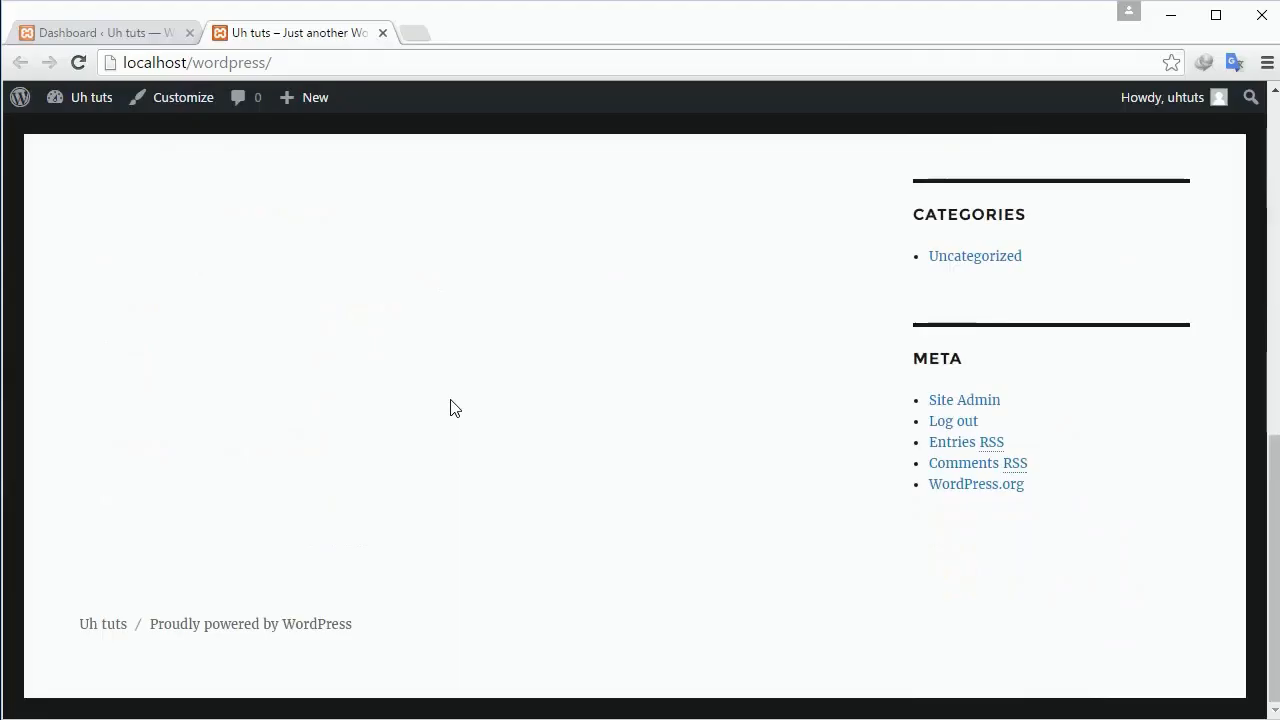
pyautogui.scroll(8, 450, 407)
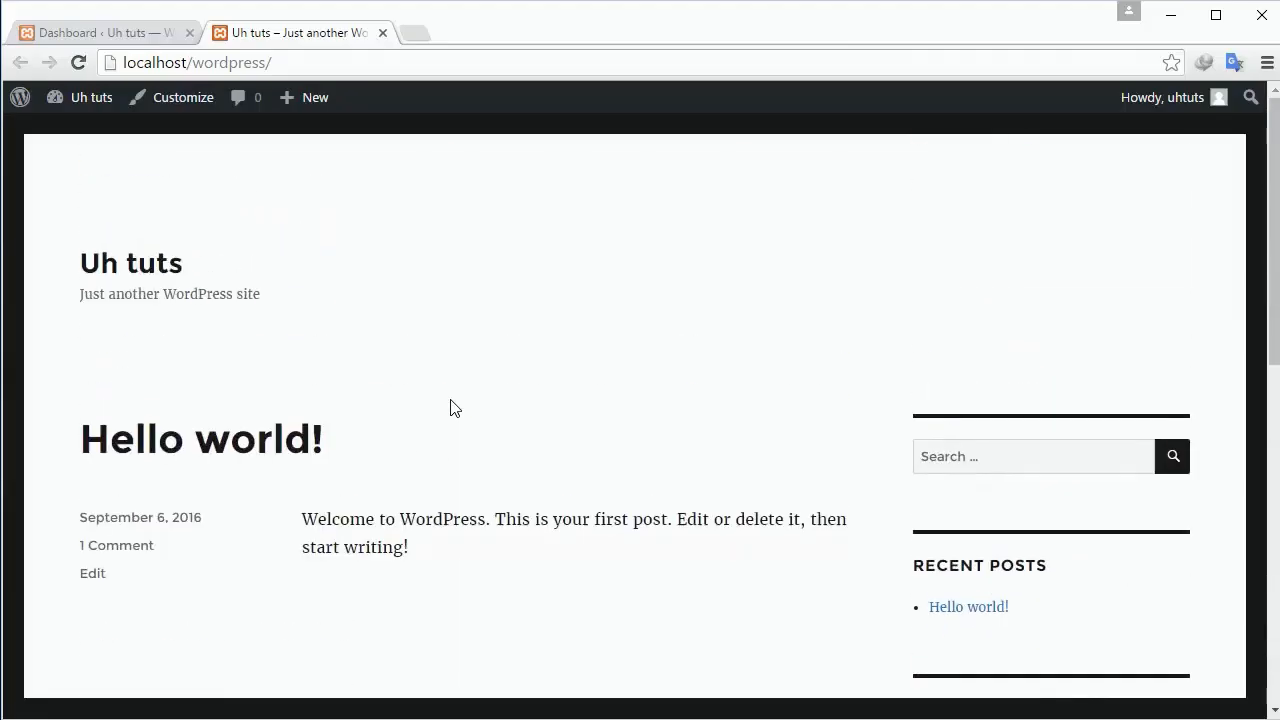
# Back in the Dashboard tab, visit Updates, then show the Posts list with Hello world!
pyautogui.click(96, 31)
pyautogui.click(879, 318)
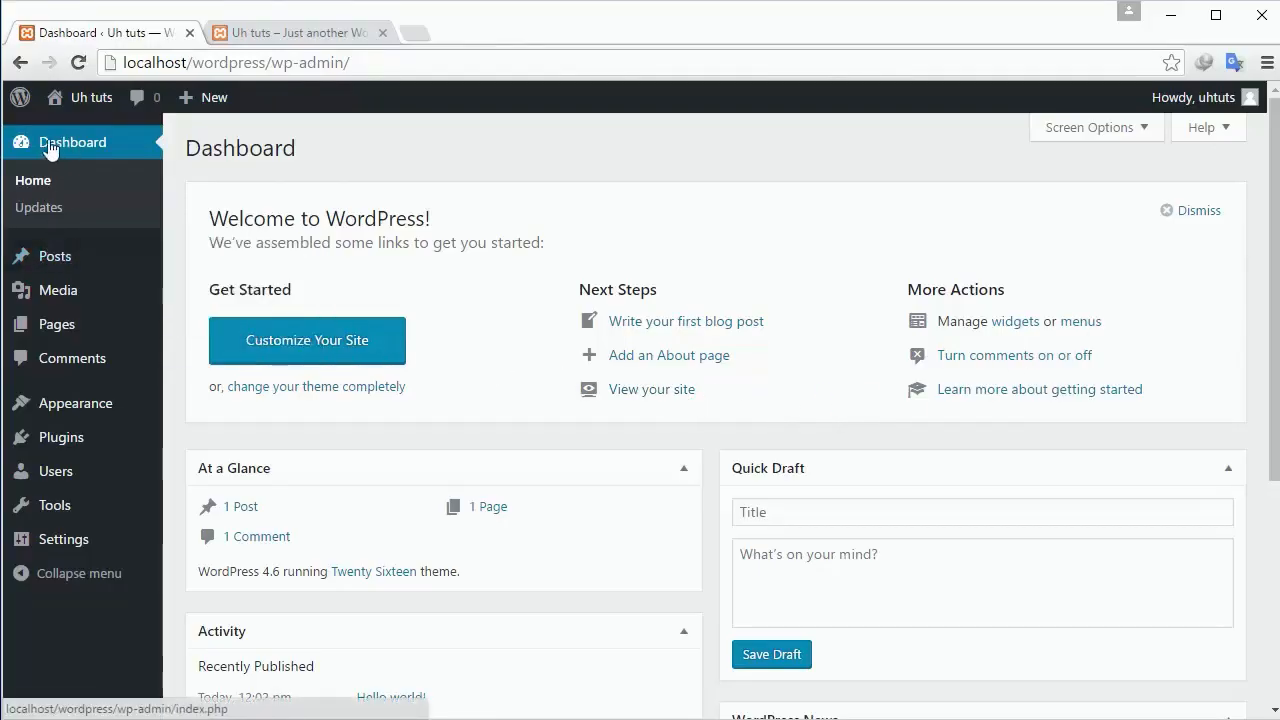
pyautogui.click(39, 213)
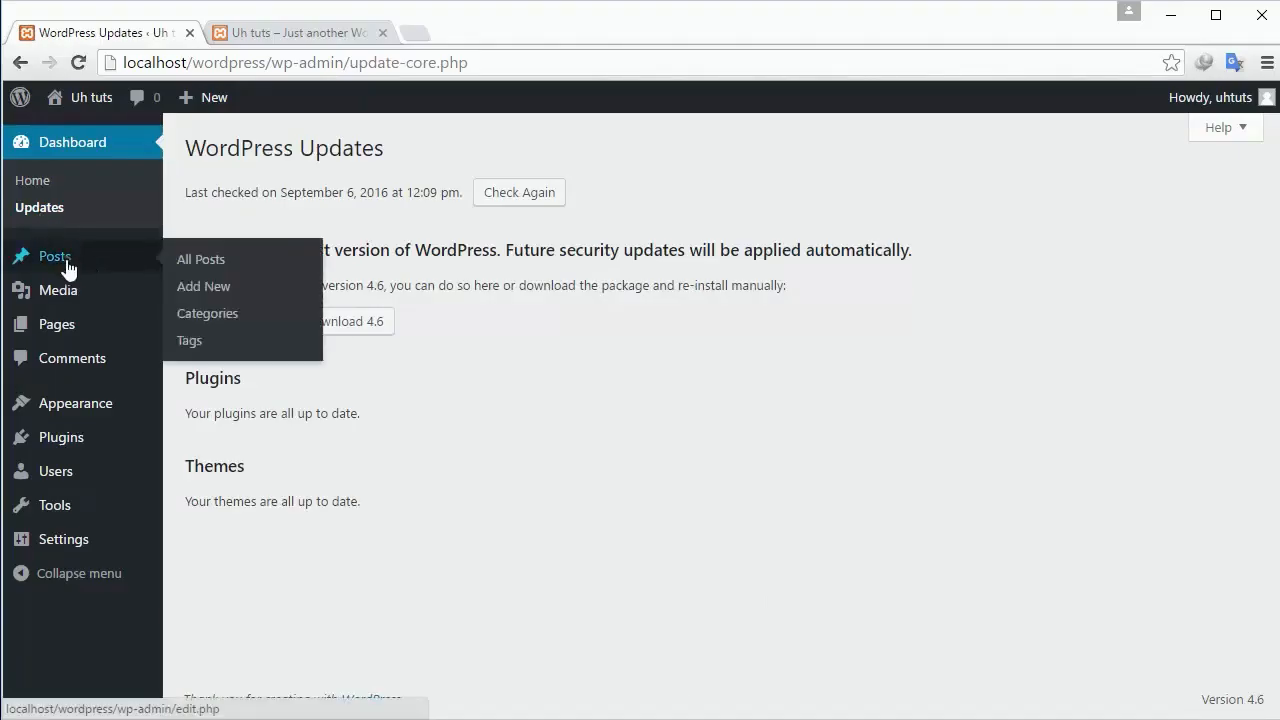
pyautogui.click(53, 263)
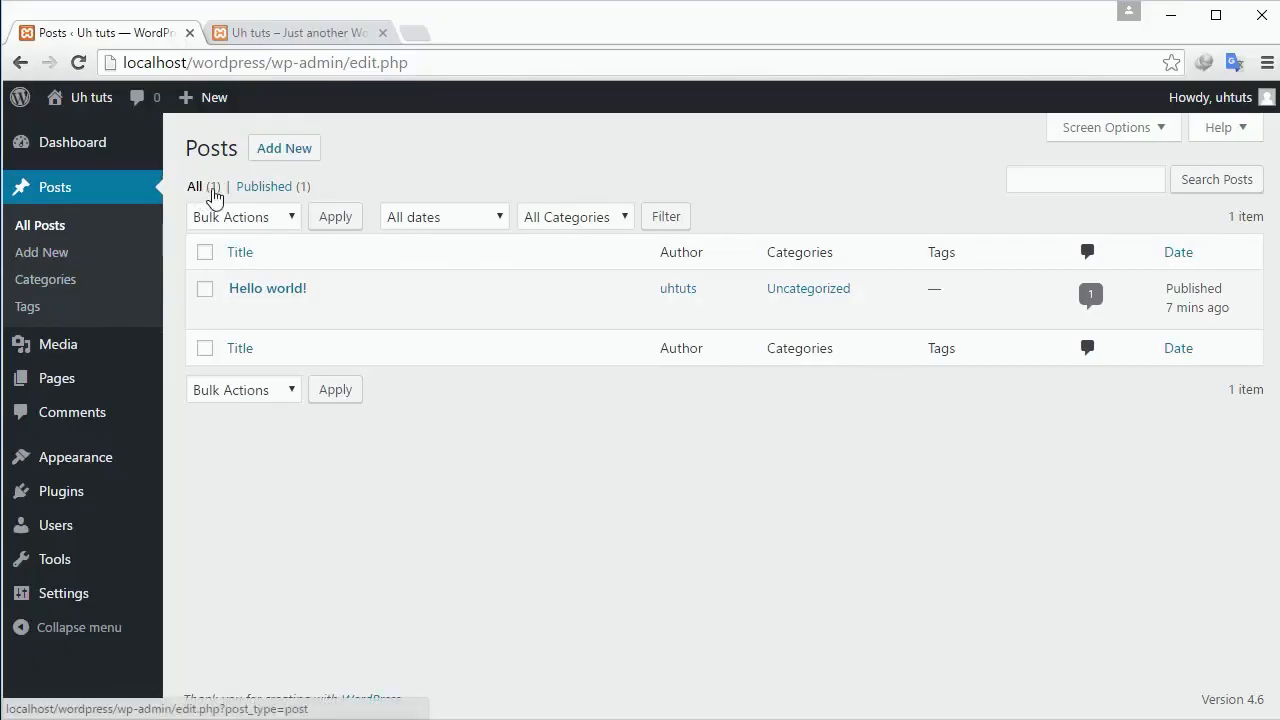
pyautogui.click(252, 222)
pyautogui.click(254, 218)
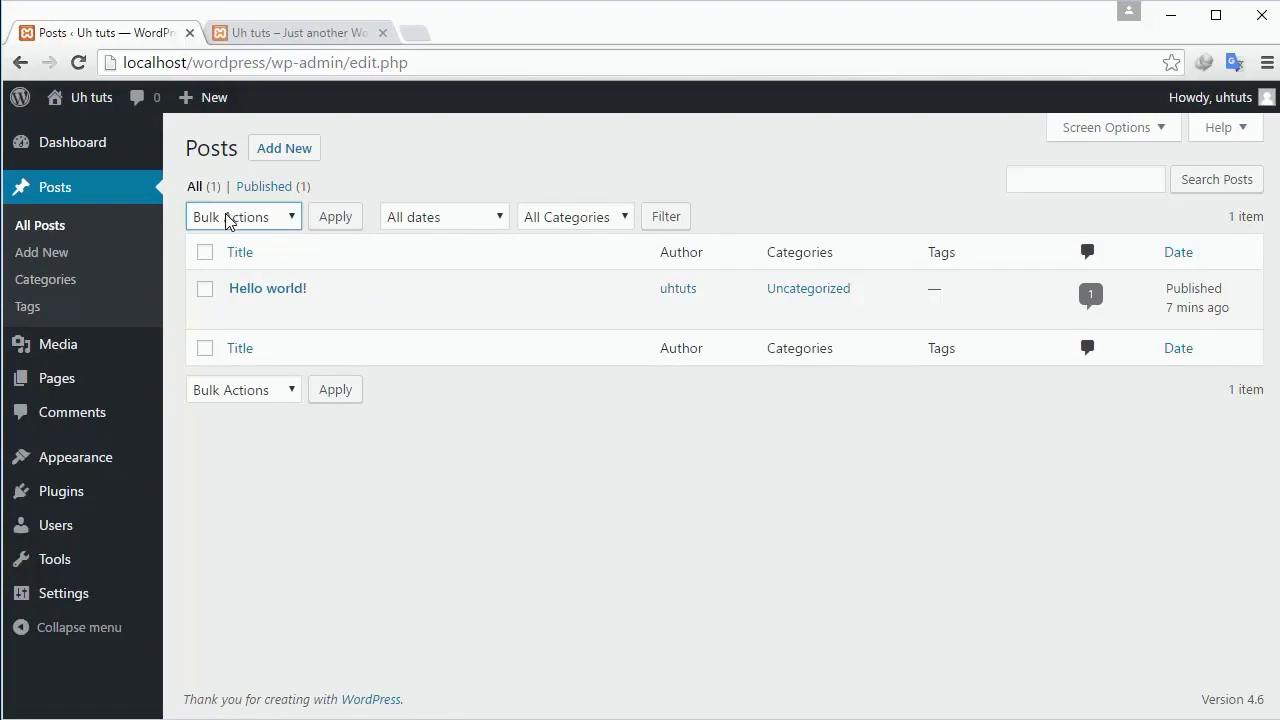
pyautogui.click(229, 218)
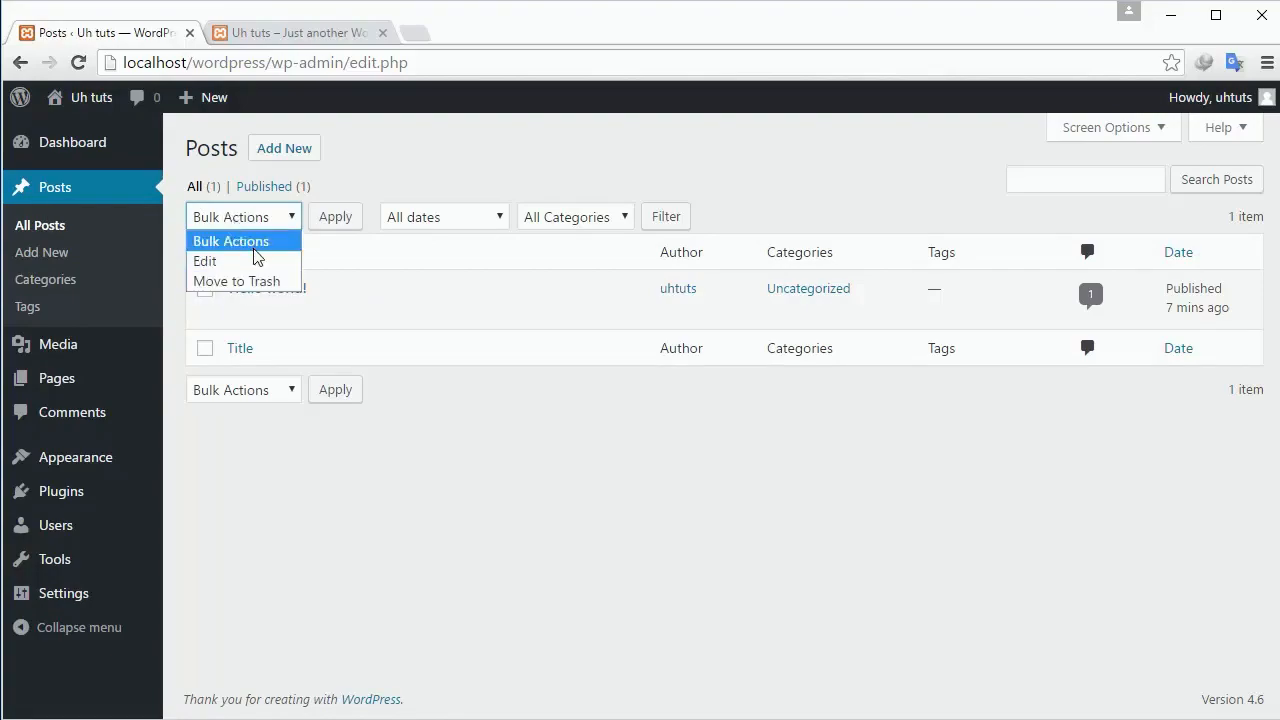
pyautogui.click(246, 240)
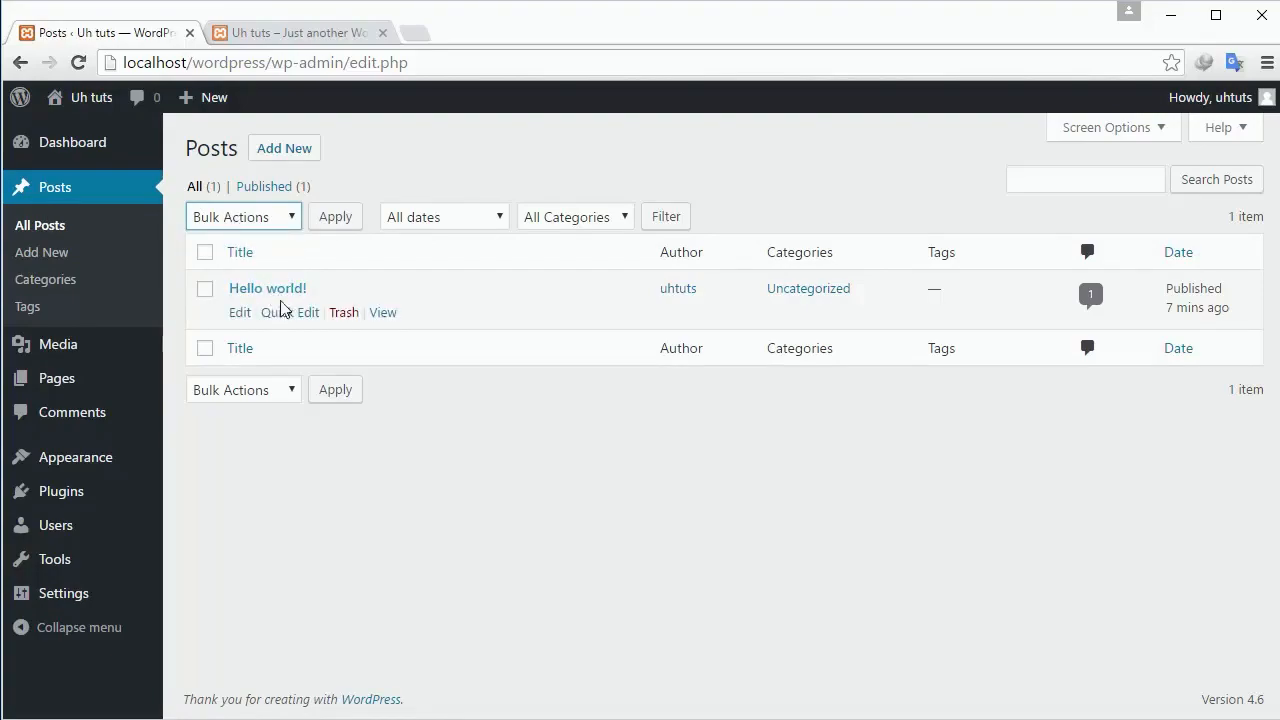
pyautogui.click(258, 230)
pyautogui.click(246, 228)
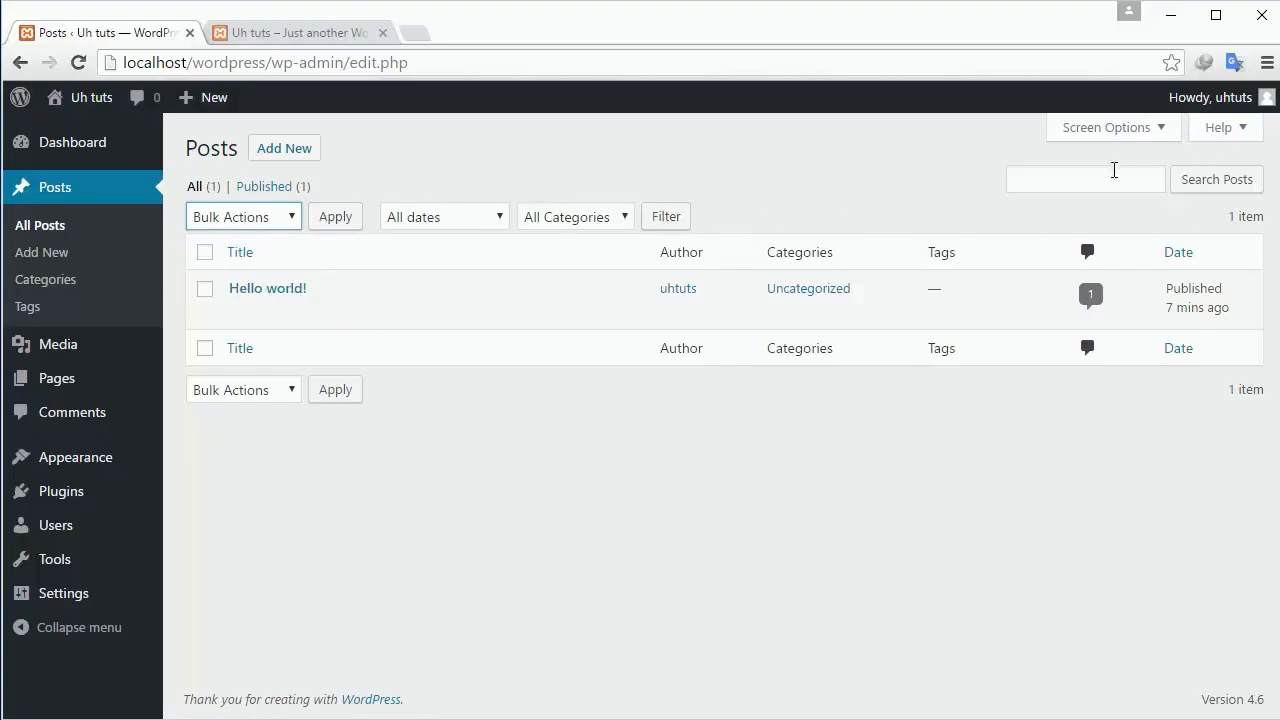
pyautogui.click(1086, 178)
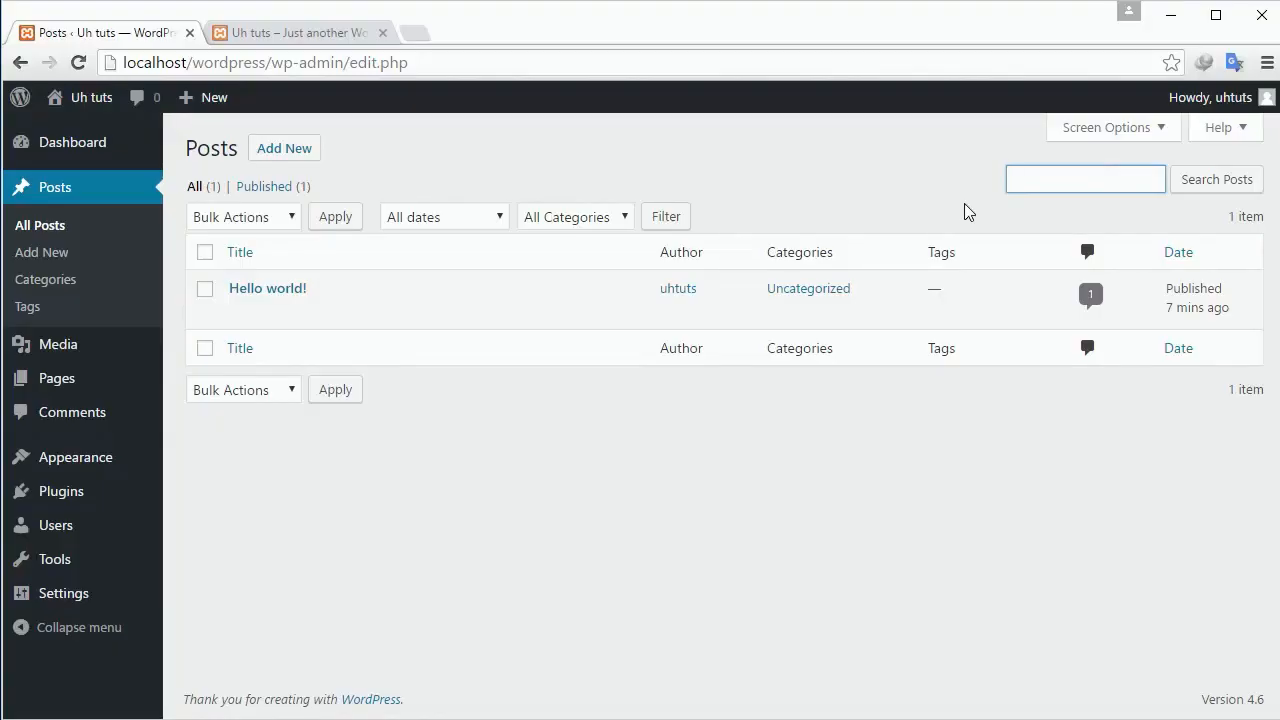
pyautogui.click(1128, 132)
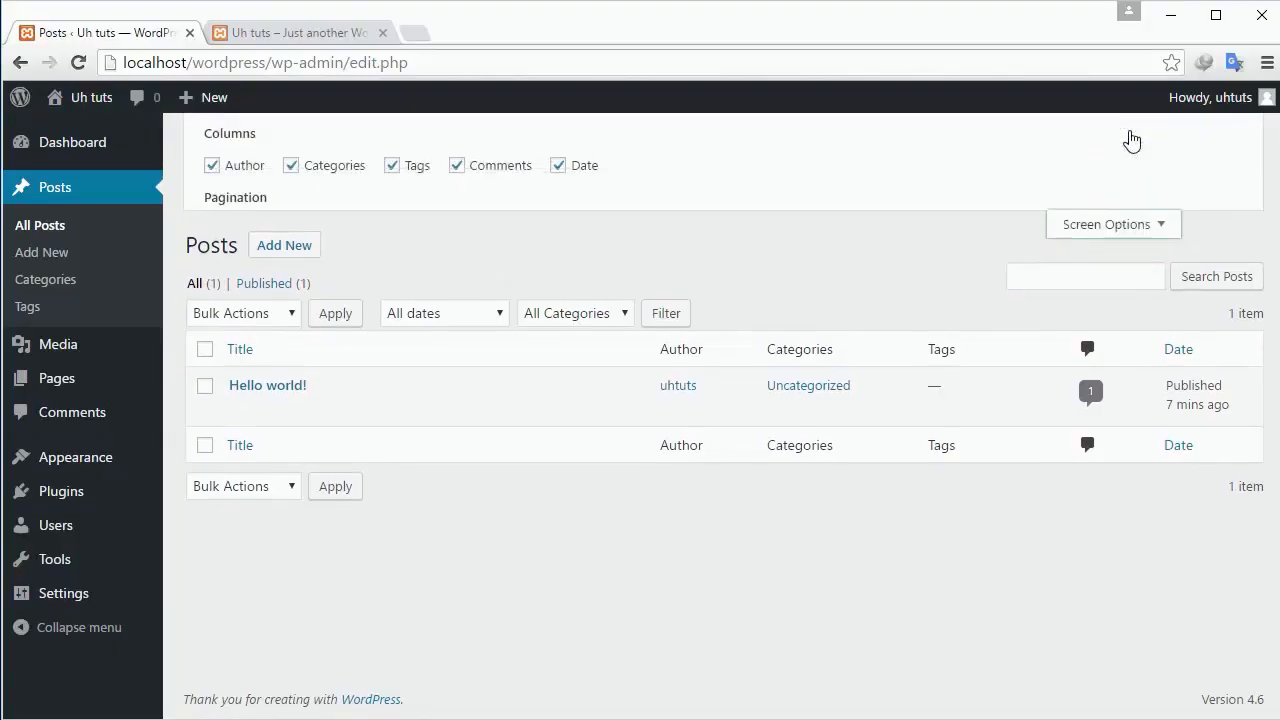
pyautogui.click(1090, 380)
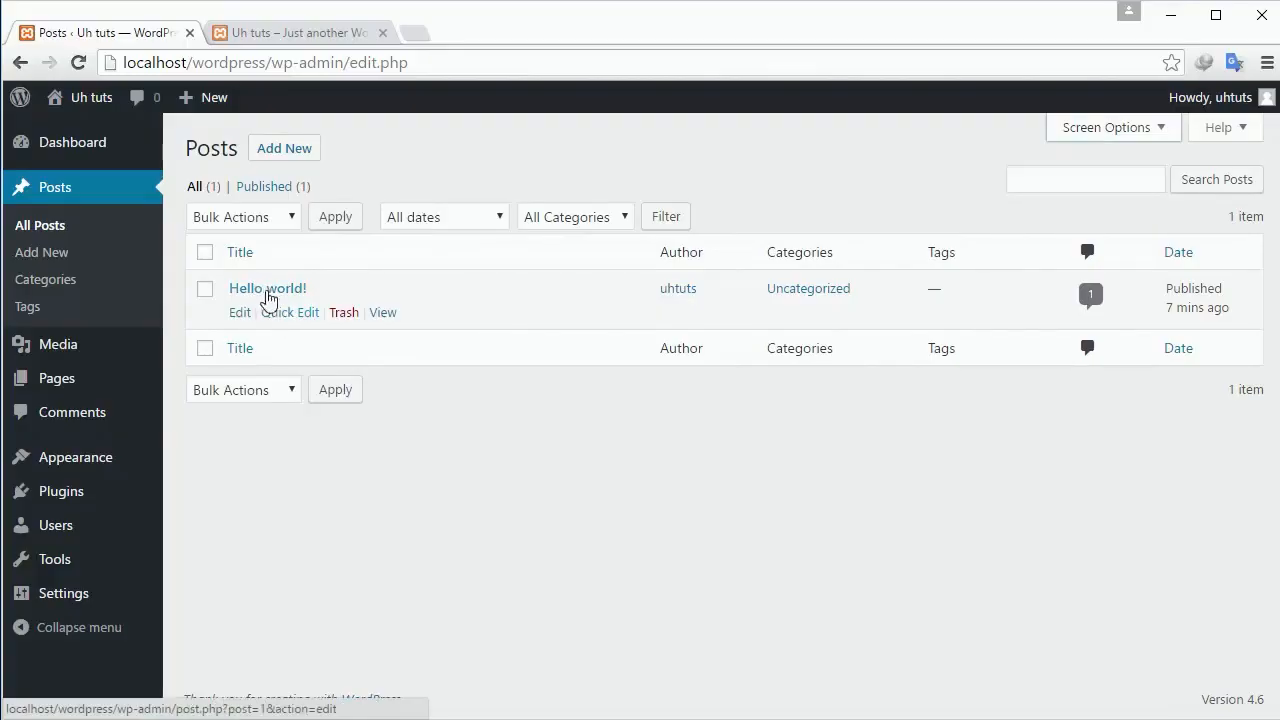
# Open the Hello world! post at its sample comment in the site tab, then return to Posts.
pyautogui.click(321, 30)
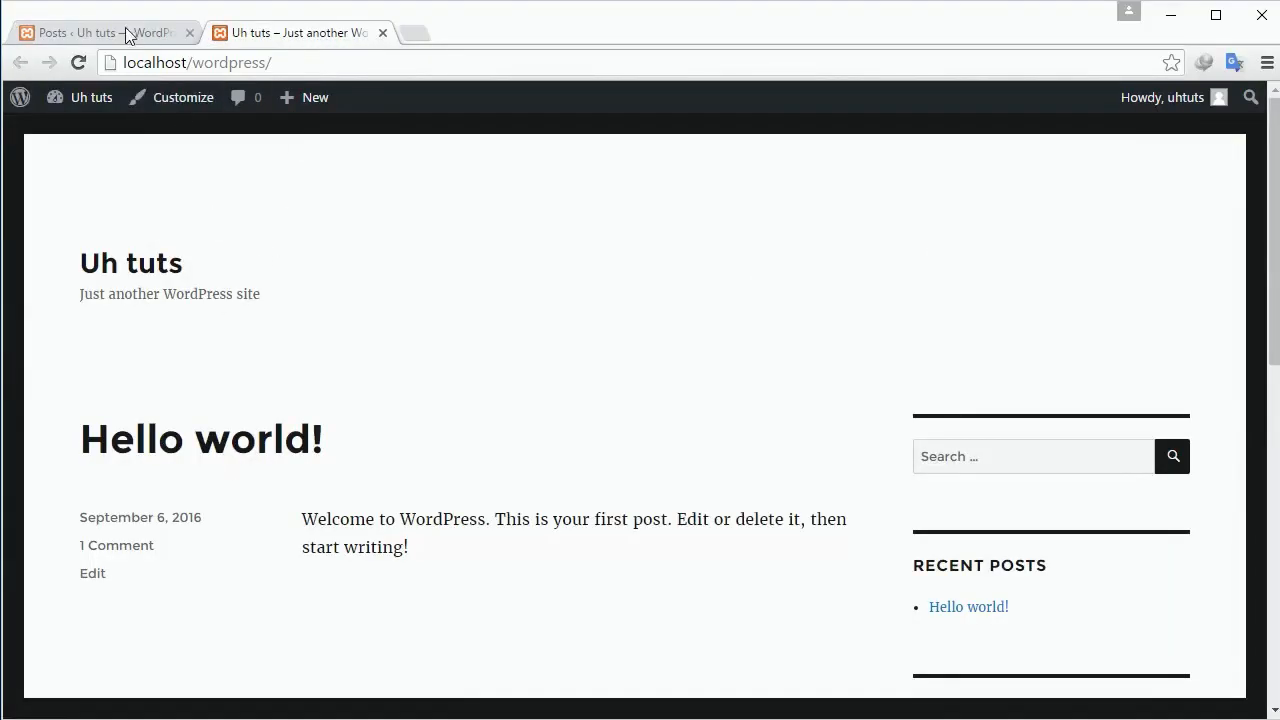
pyautogui.click(127, 33)
pyautogui.click(283, 33)
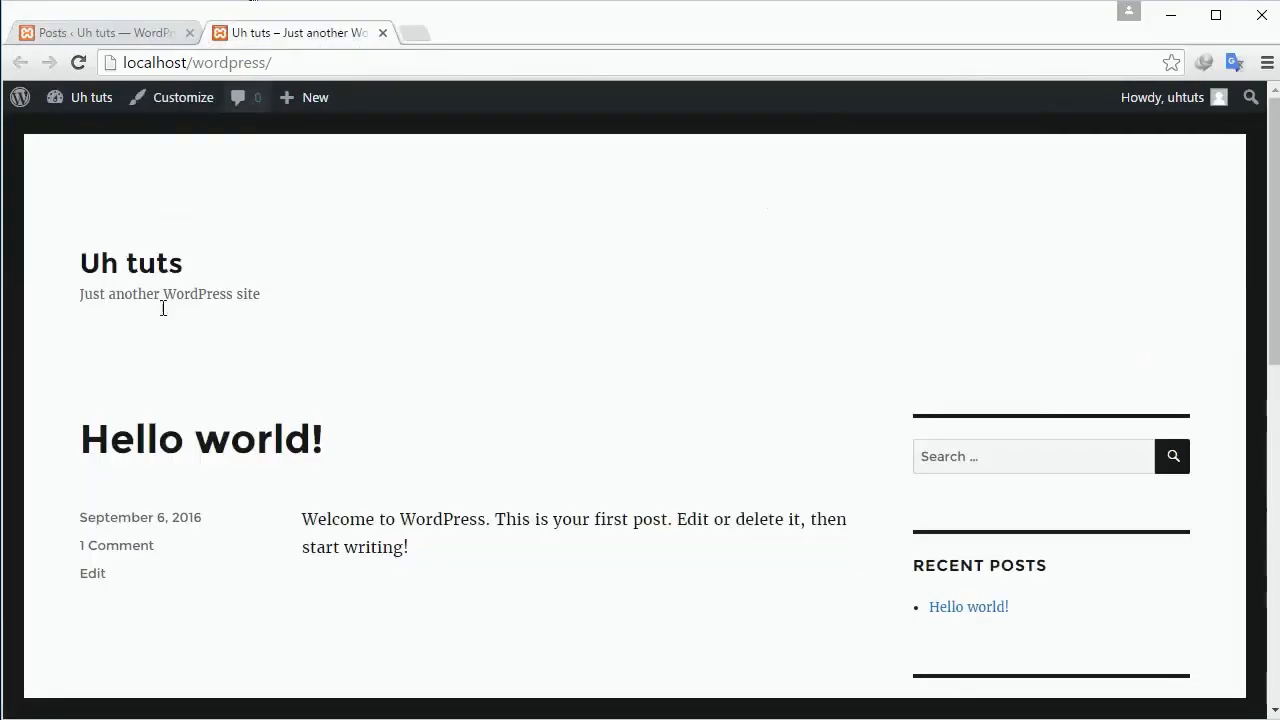
pyautogui.moveTo(380, 432); pyautogui.dragTo(76, 470)
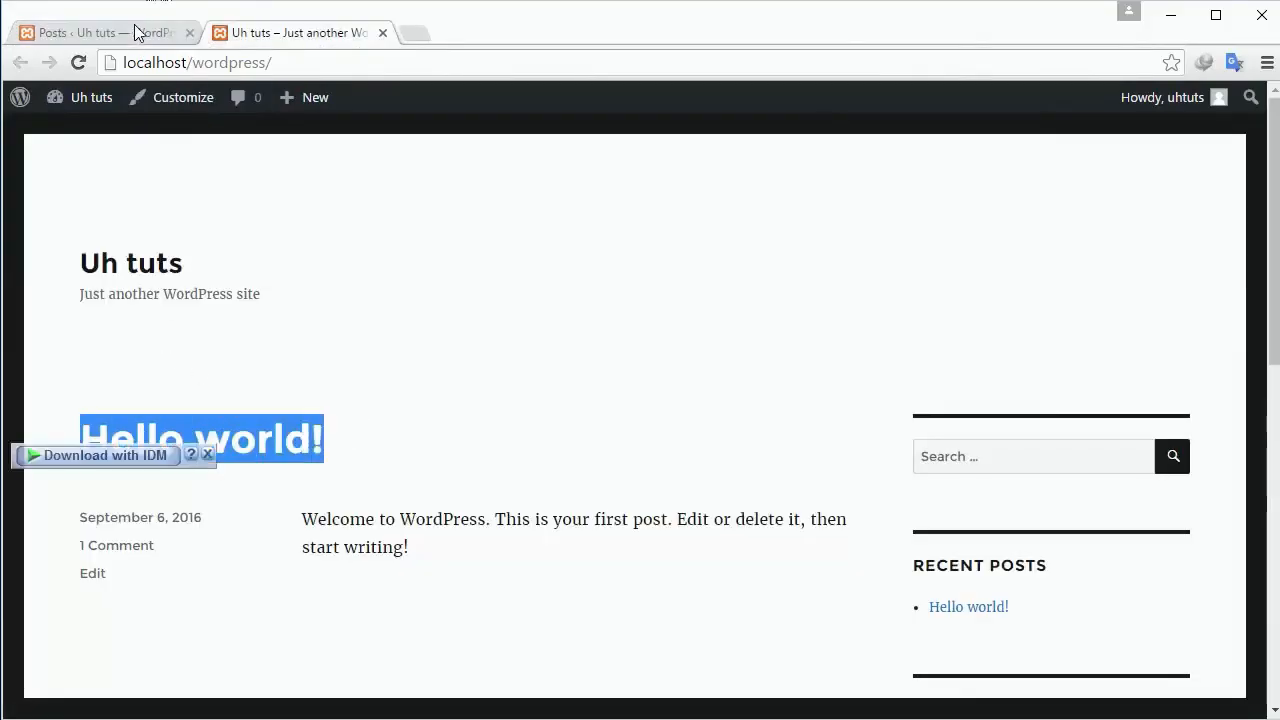
pyautogui.click(136, 32)
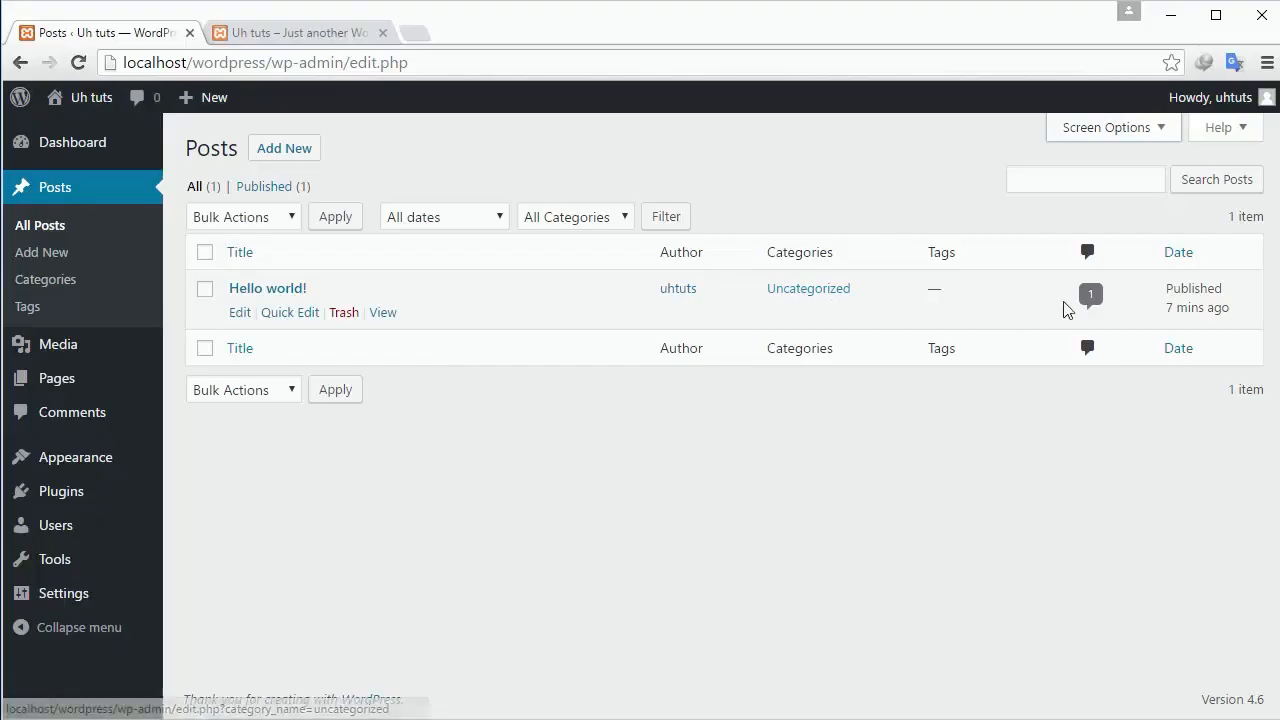
pyautogui.click(310, 372)
pyautogui.scroll(-4, 306, 374)
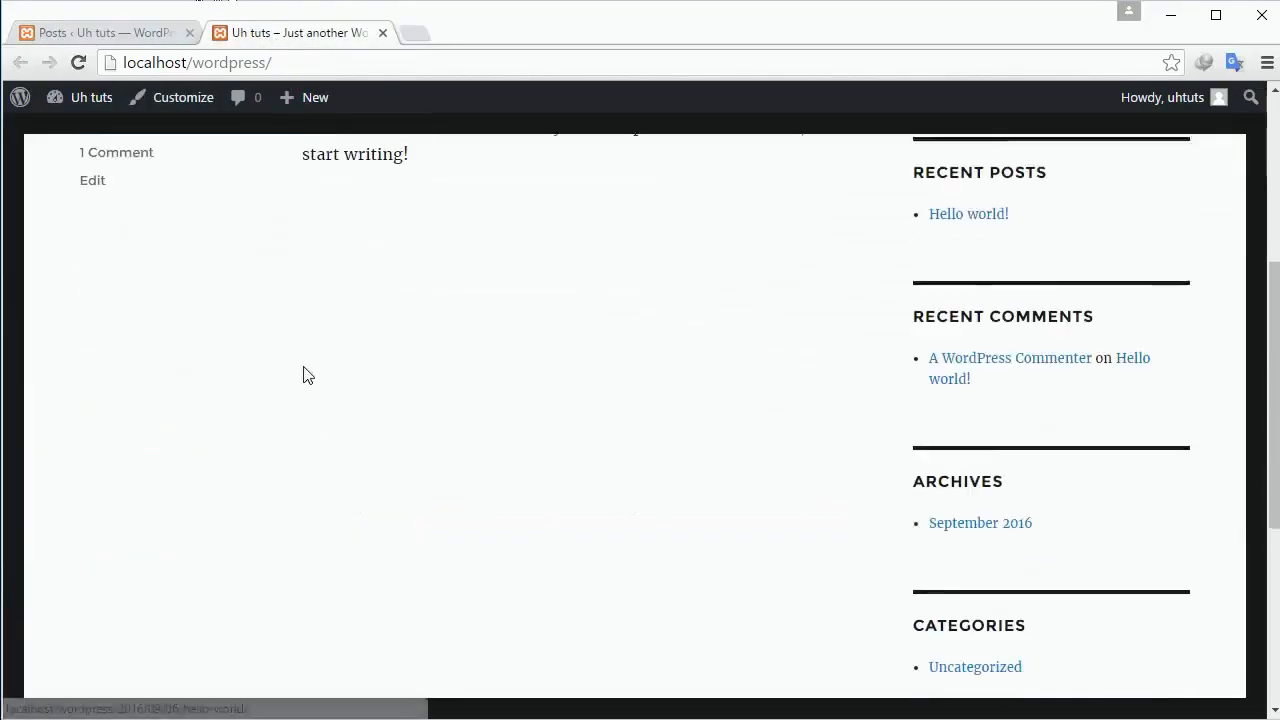
pyautogui.scroll(2, 323, 391)
pyautogui.click(115, 352)
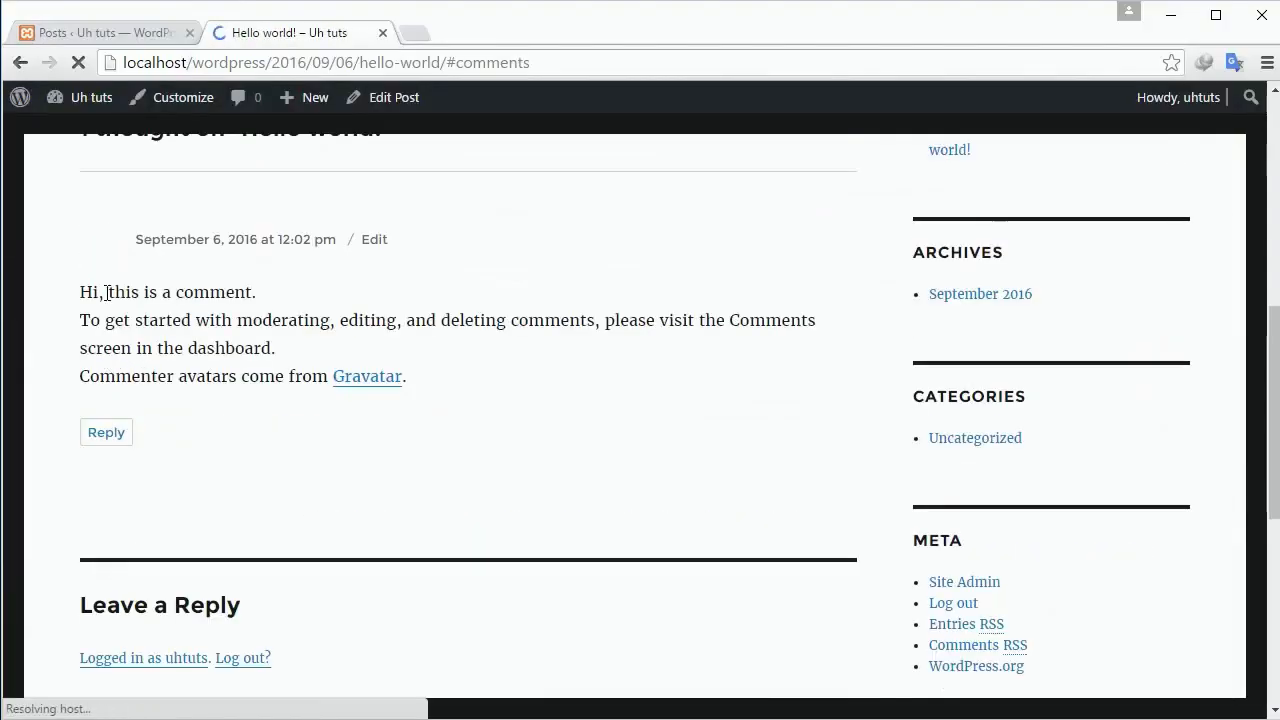
pyautogui.click(110, 32)
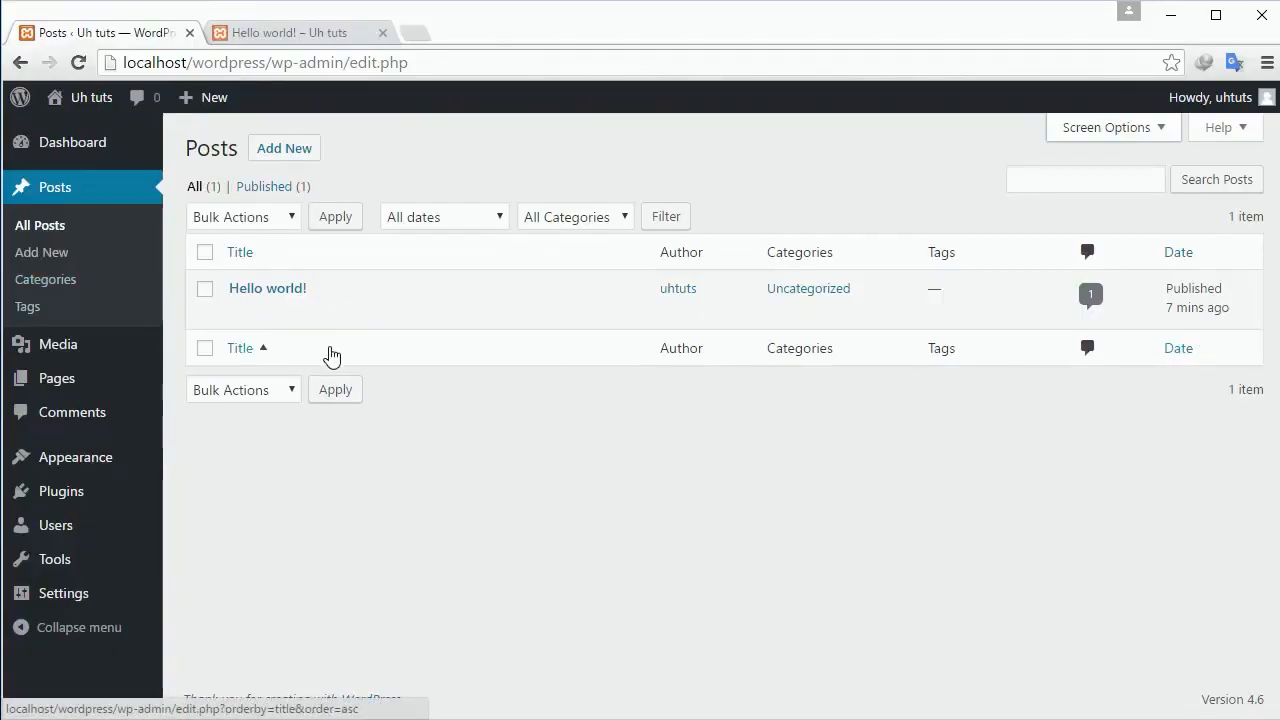
# Start a new post titled 'My New Website' with a welcome sentence about working with WordPress.
pyautogui.click(274, 151)
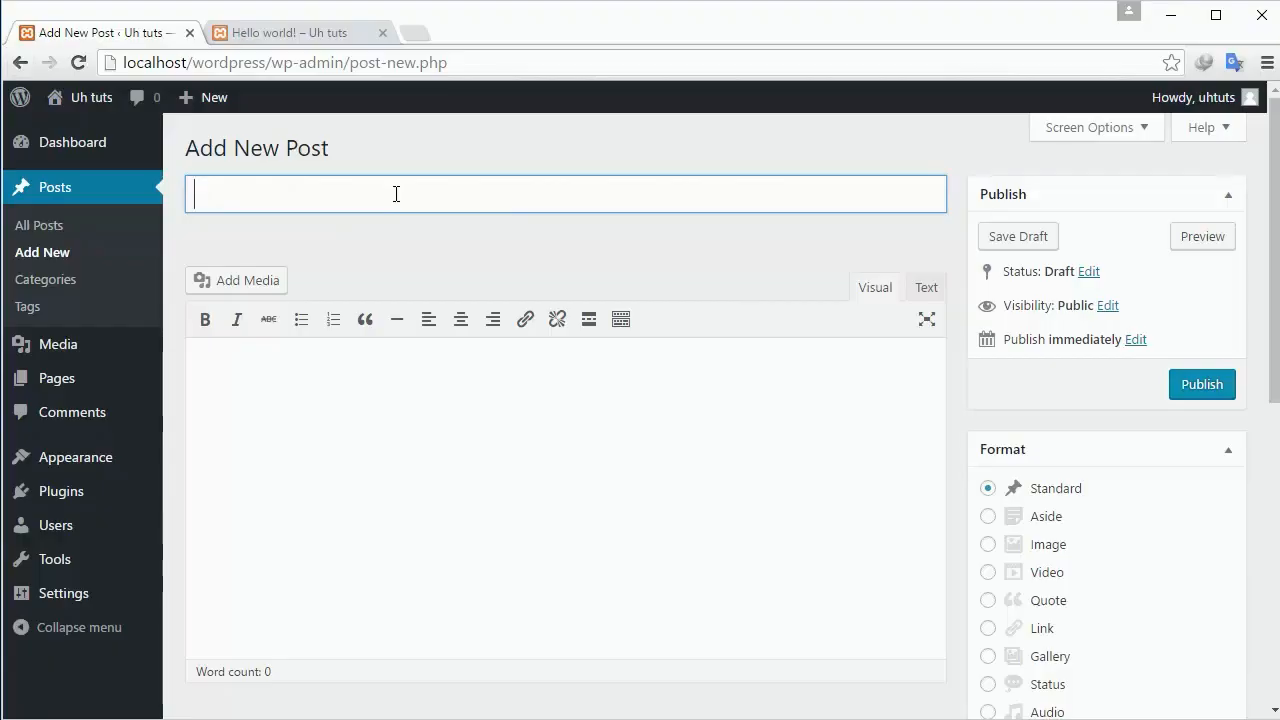
pyautogui.write('My New')
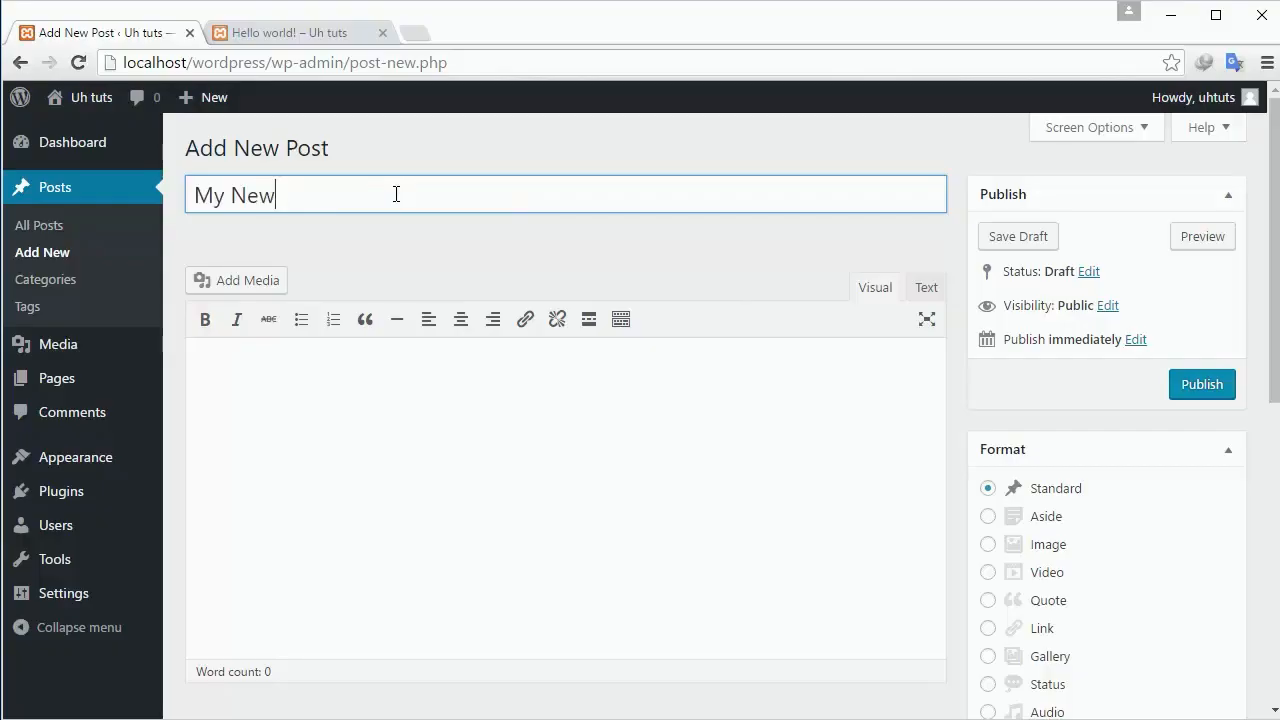
pyautogui.write('s Website')
pyautogui.click(399, 402)
pyautogui.write('W')
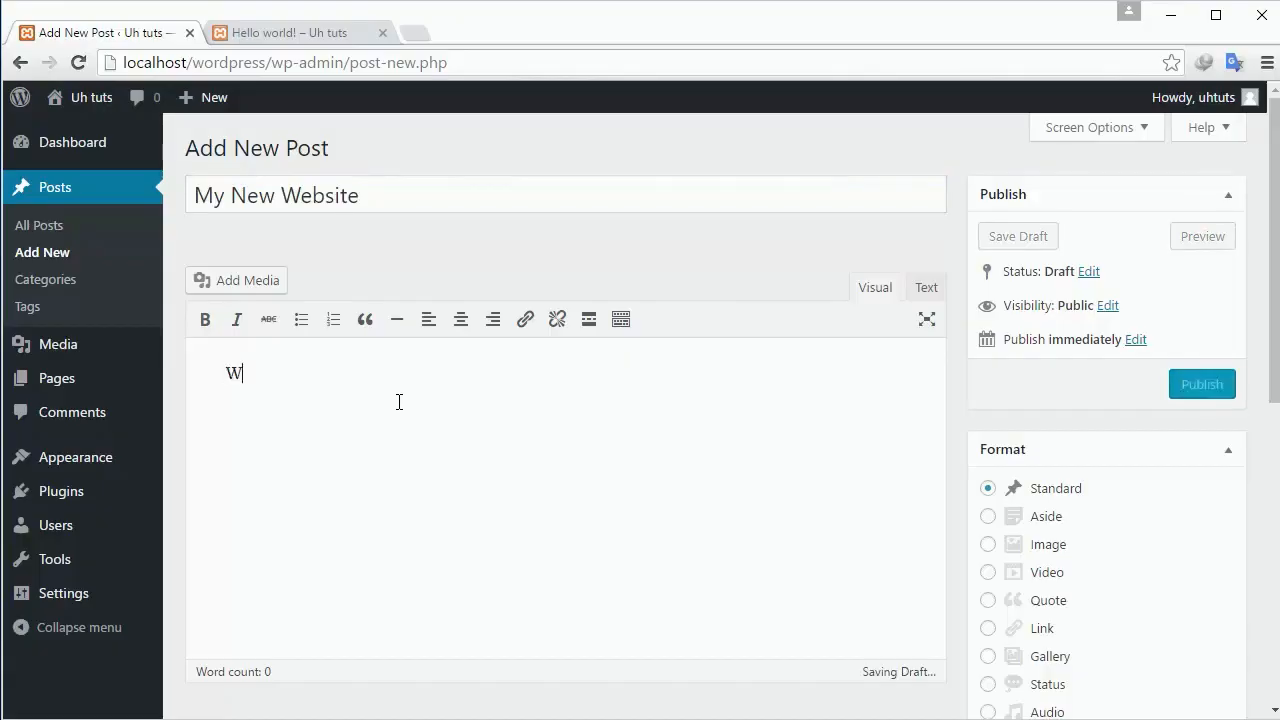
pyautogui.write('elcome to my n')
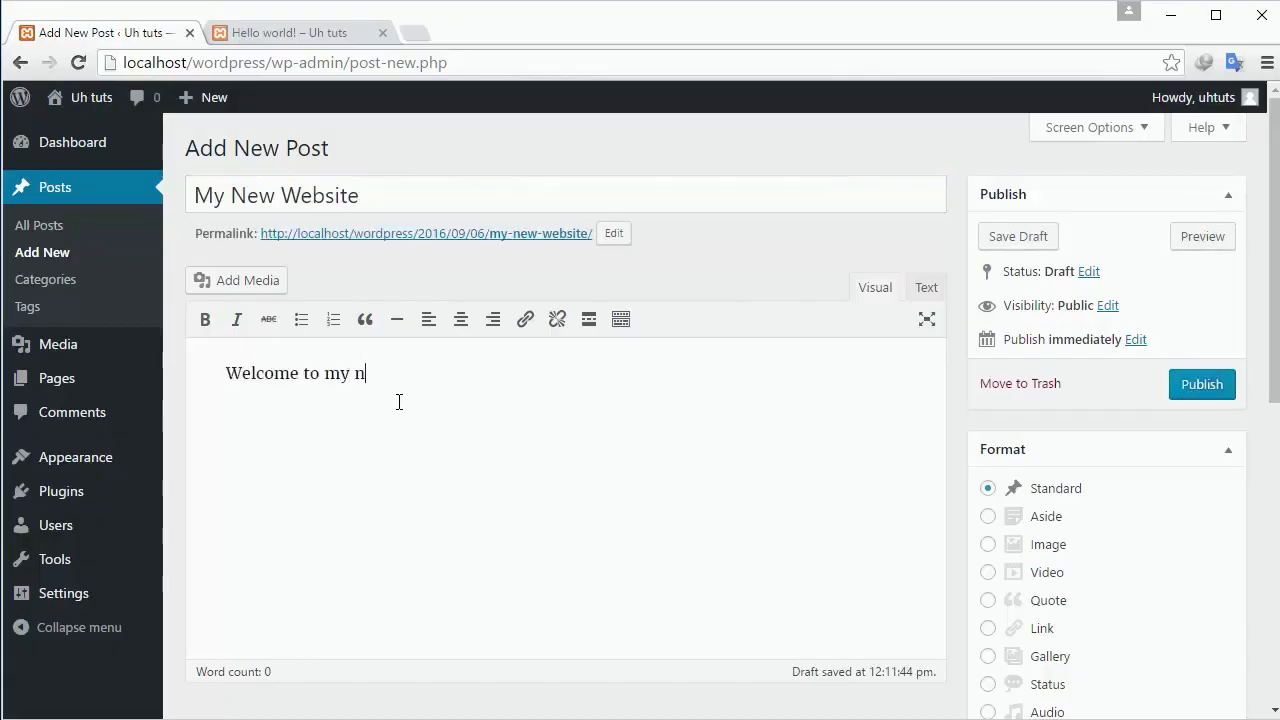
pyautogui.write('ew website i lik')
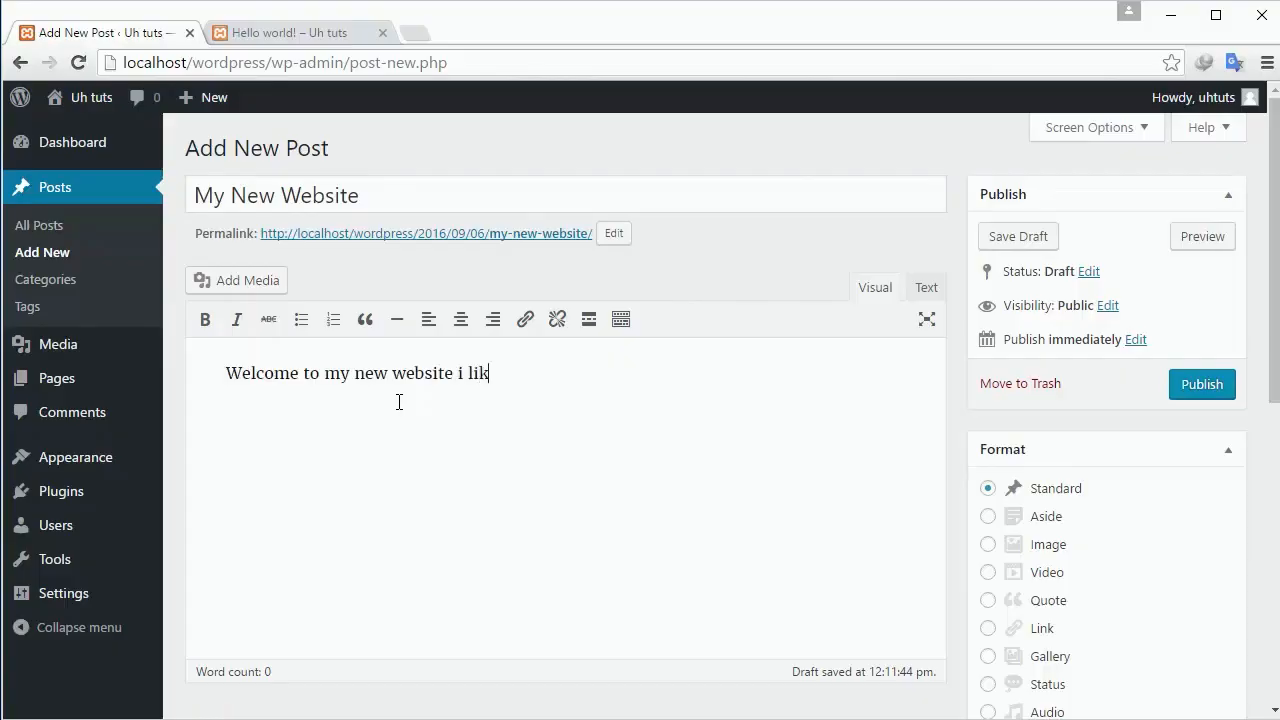
pyautogui.write('e to w')
pyautogui.press('BackSpace')
pyautogui.write('to work wordpress.')
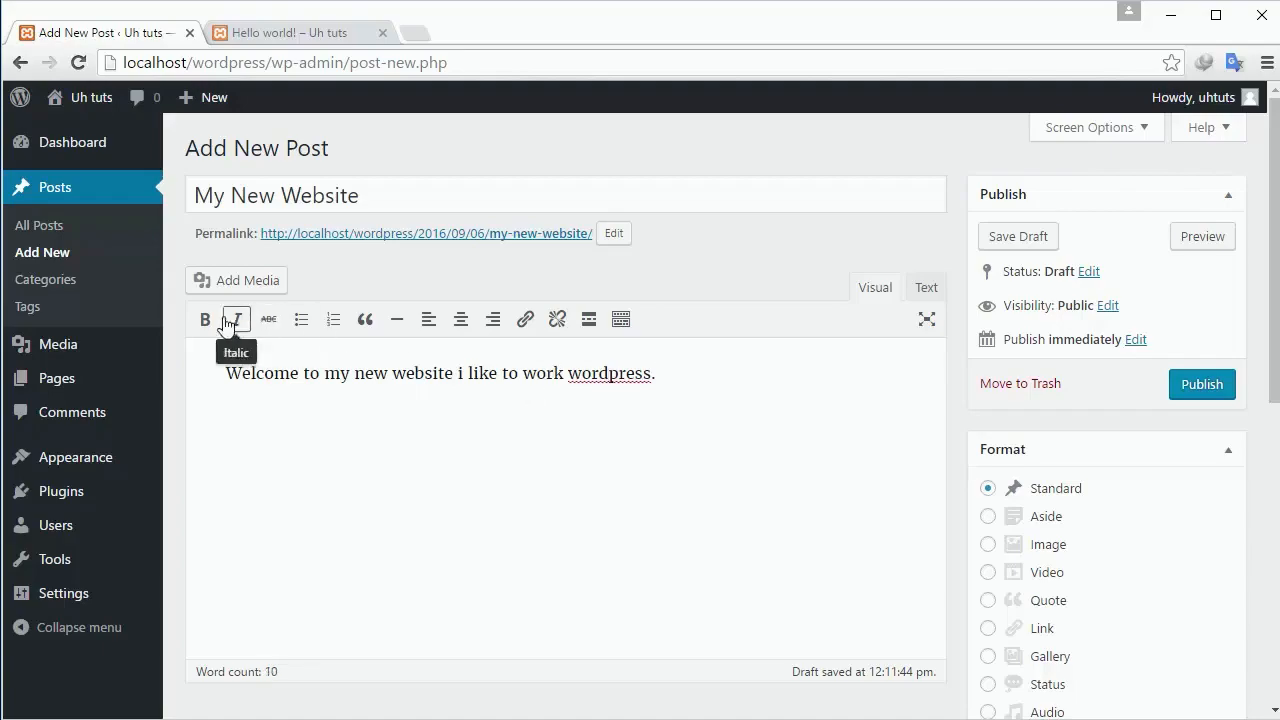
# Make 'Welcome' bold and 'my' italic, then begin the h1 heading in the Text view.
pyautogui.doubleClick(256, 372)
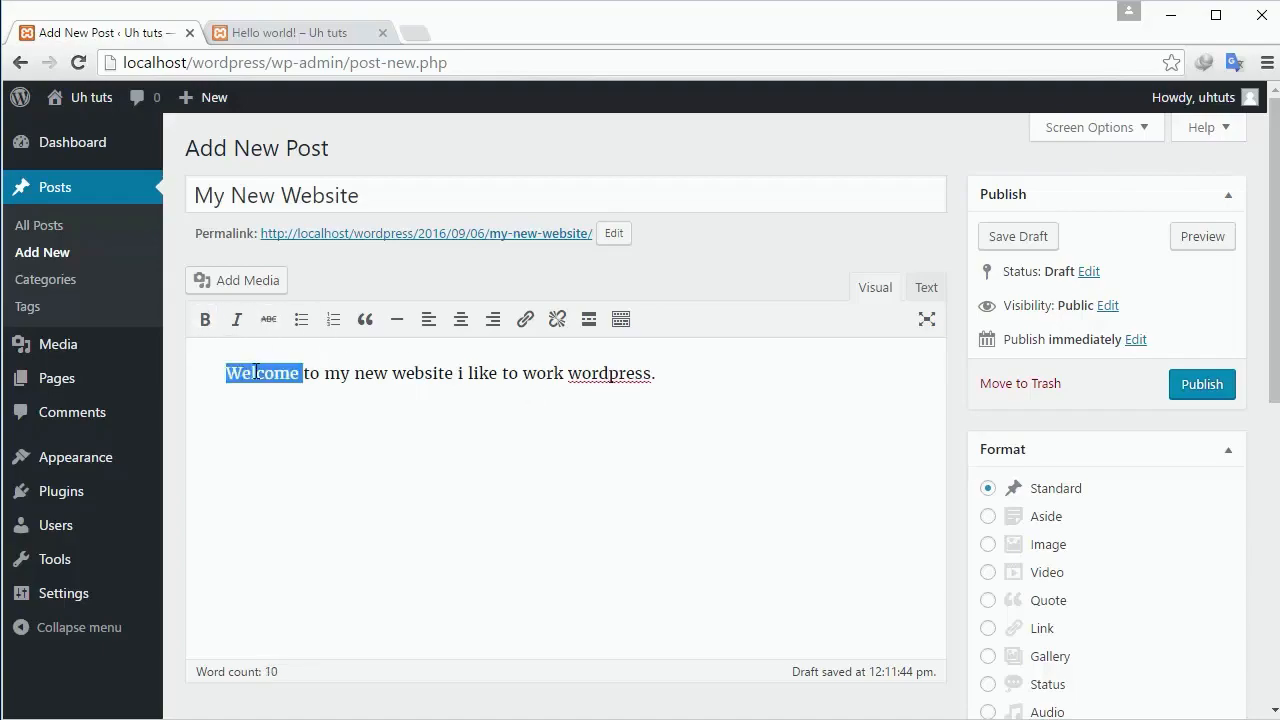
pyautogui.click(205, 319)
pyautogui.click(332, 378)
pyautogui.doubleClick(332, 378)
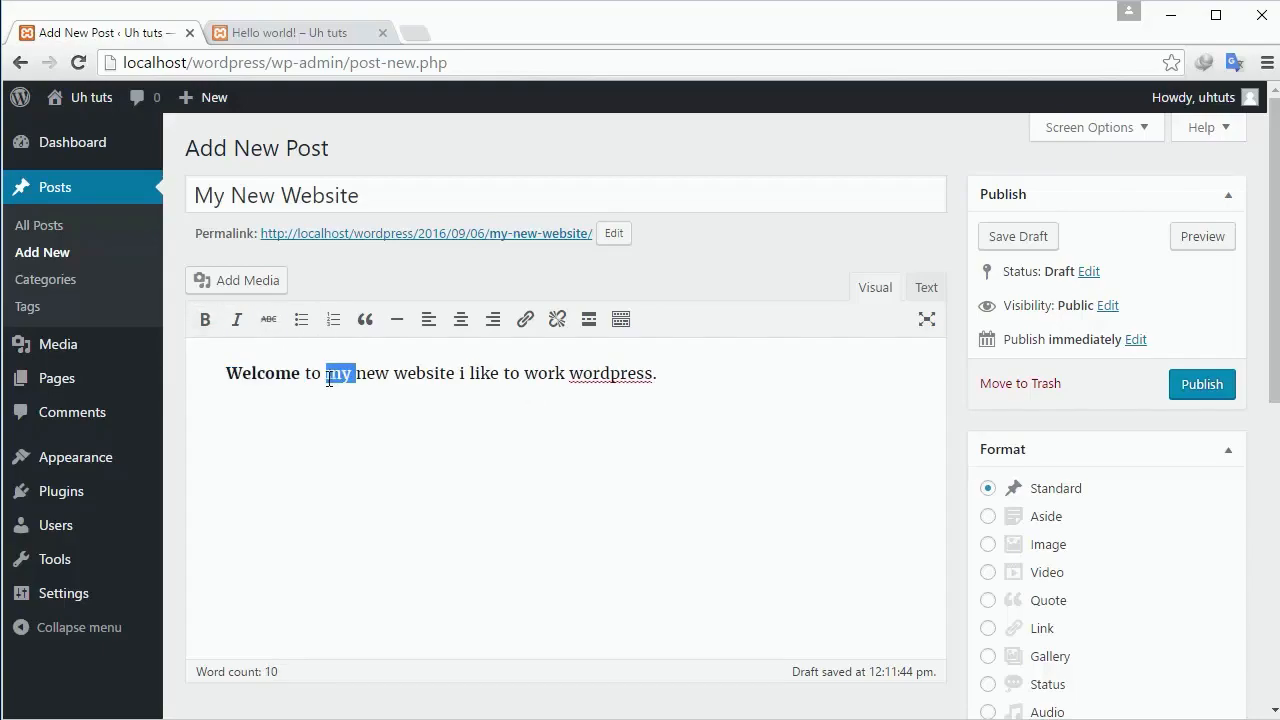
pyautogui.click(237, 319)
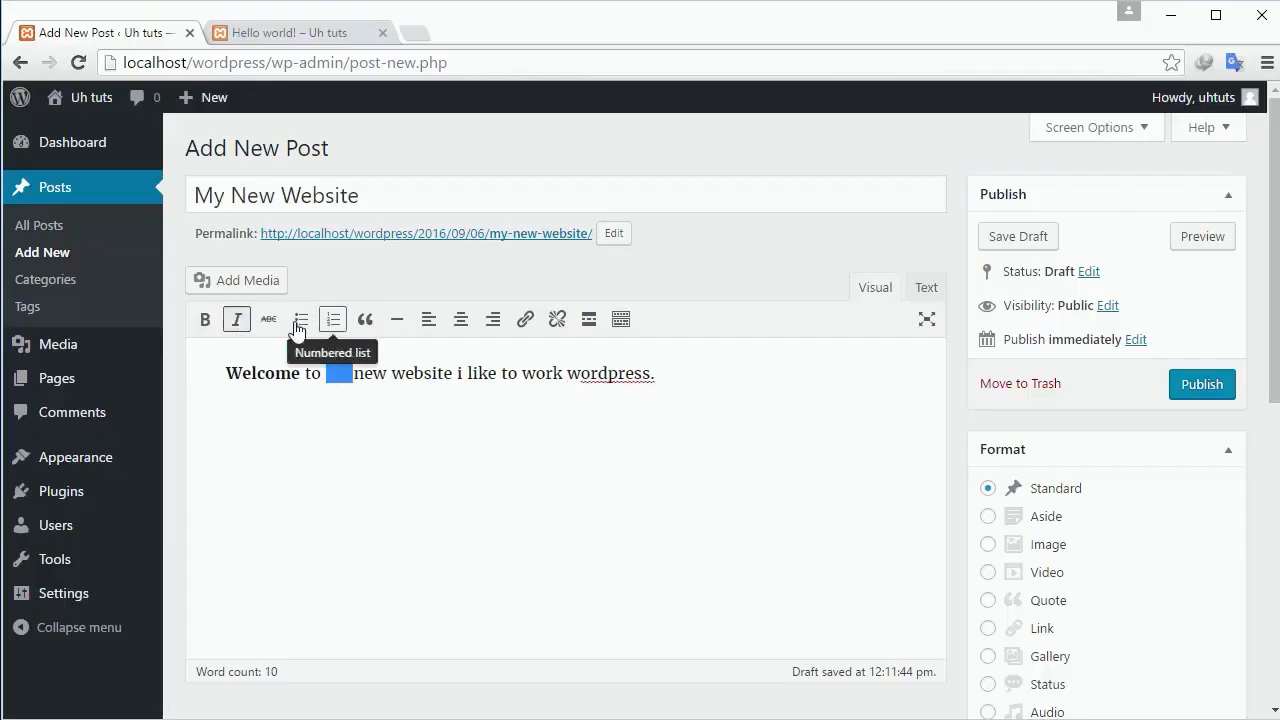
pyautogui.click(391, 384)
pyautogui.click(924, 290)
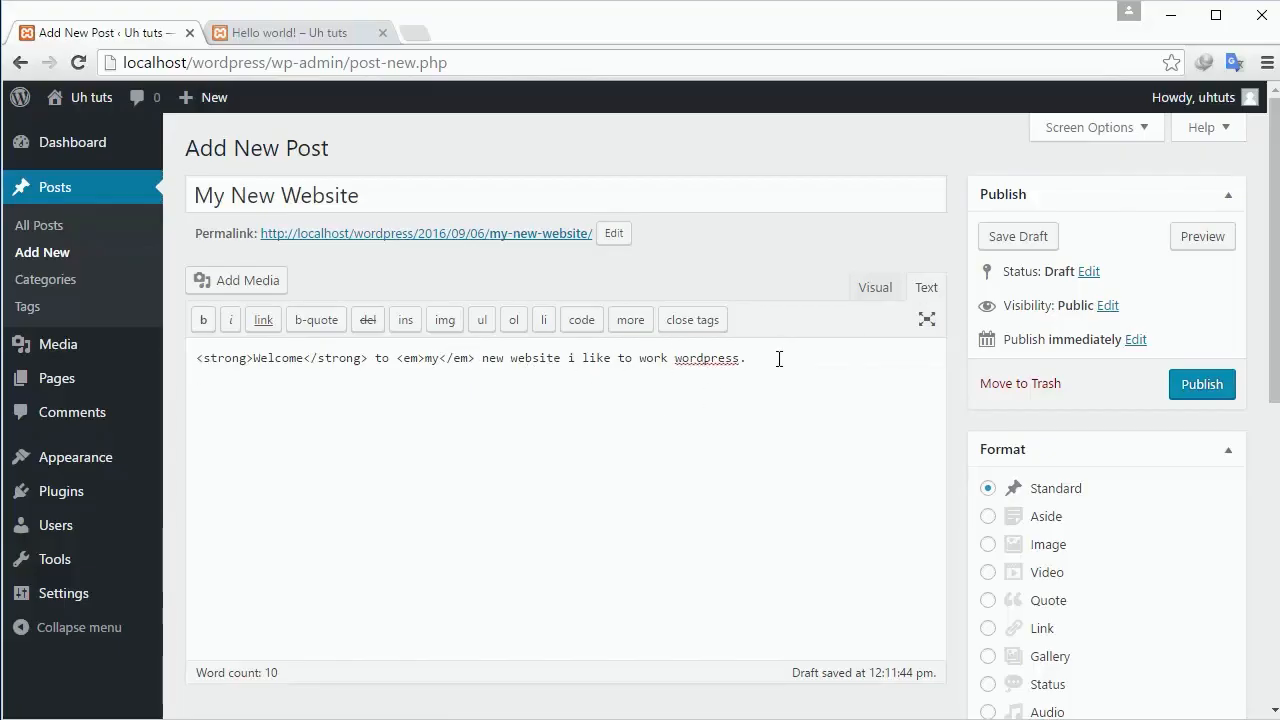
pyautogui.write('g')
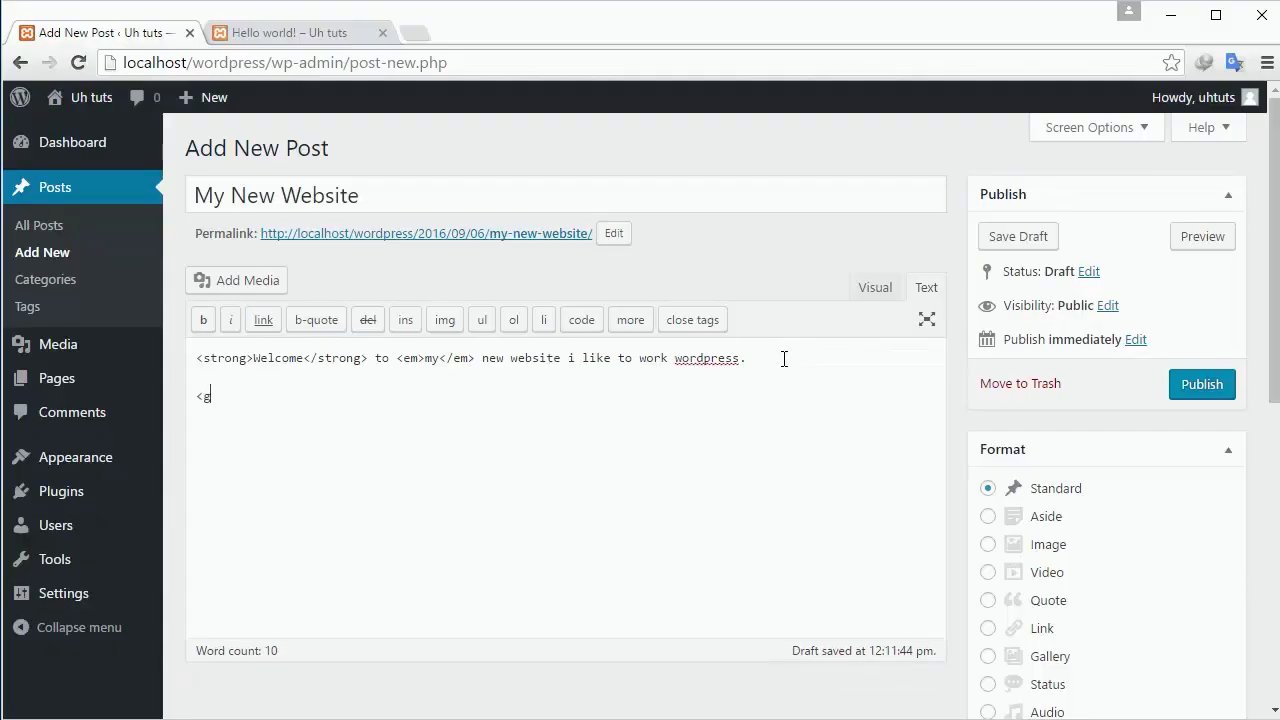
pyautogui.write('1>Hello world</h1>')
# Compare the Visual and Text views and check the Hello world heading below the sentence.
pyautogui.click(864, 287)
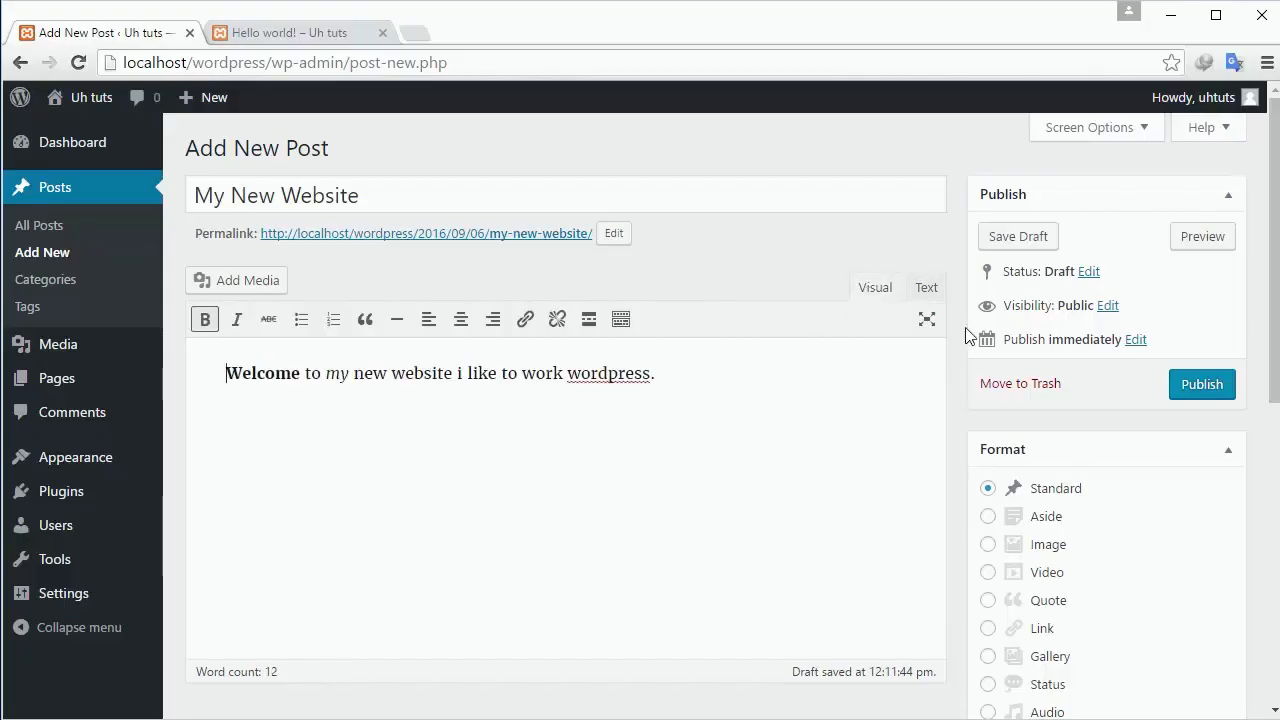
pyautogui.click(926, 289)
pyautogui.click(877, 289)
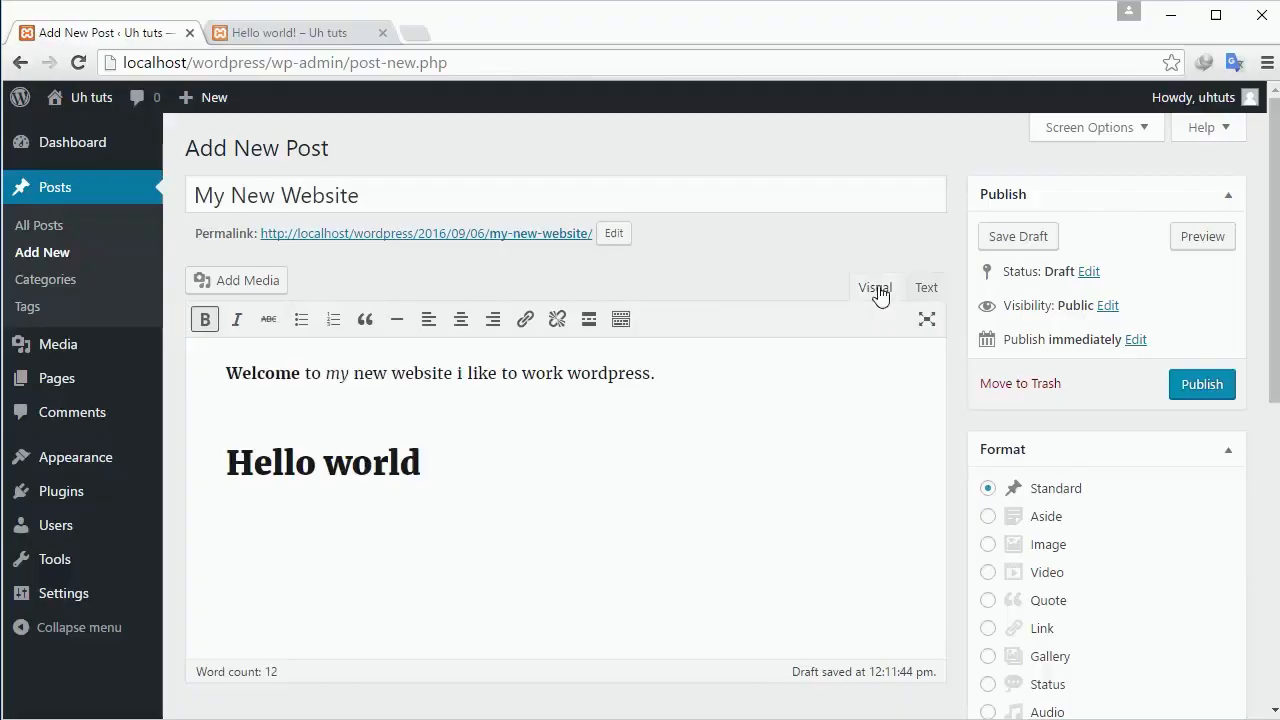
pyautogui.click(406, 462)
pyautogui.moveTo(429, 459); pyautogui.dragTo(200, 470)
pyautogui.click(529, 483)
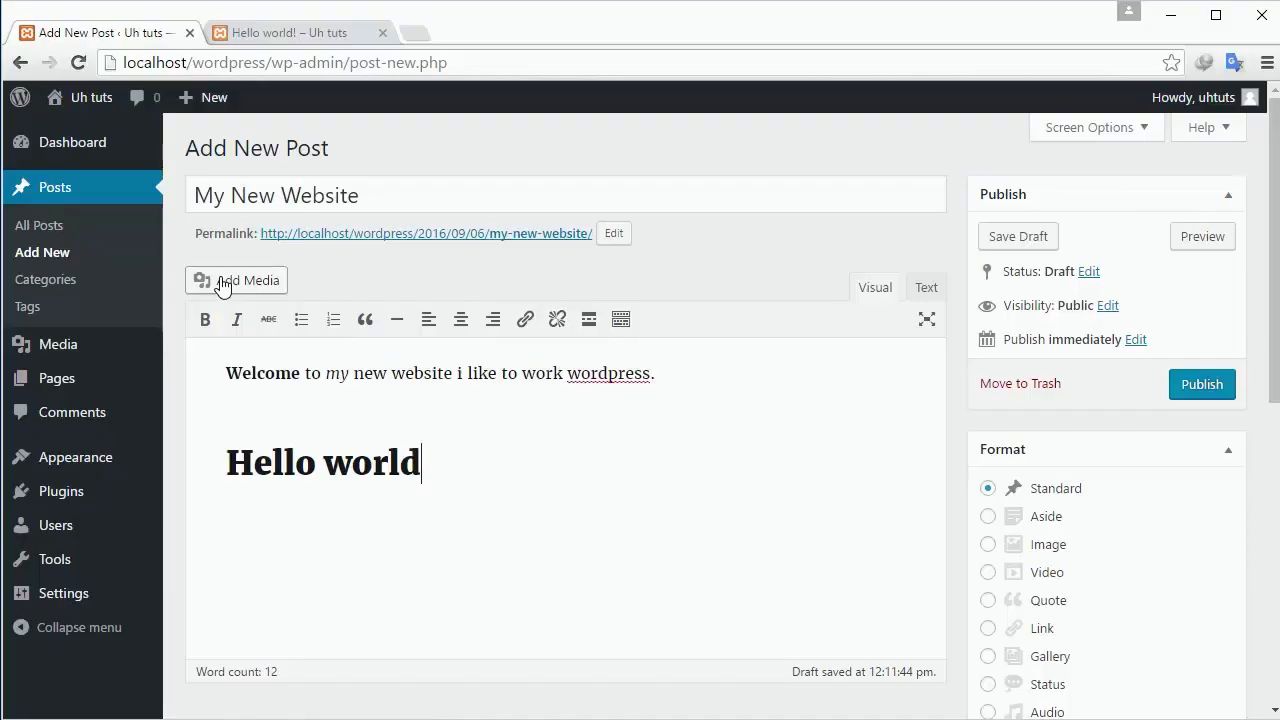
pyautogui.scroll(-1, 260, 320)
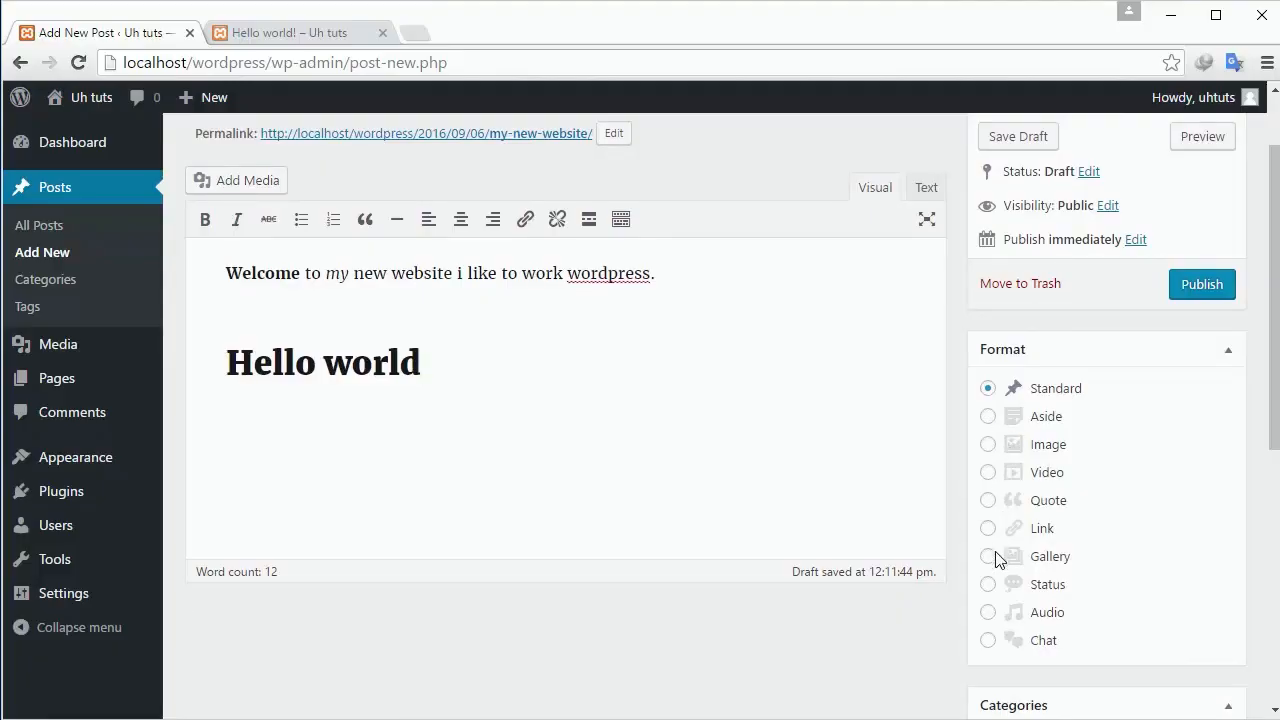
pyautogui.scroll(-2, 994, 534)
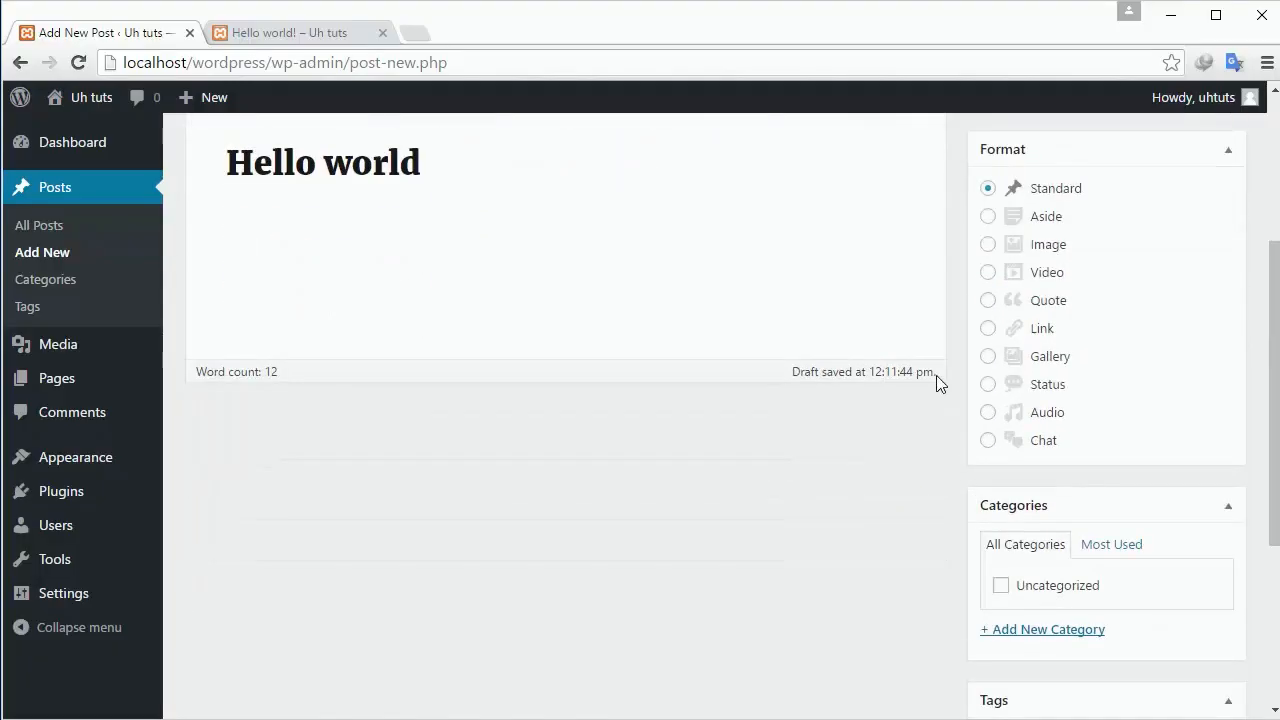
pyautogui.click(989, 222)
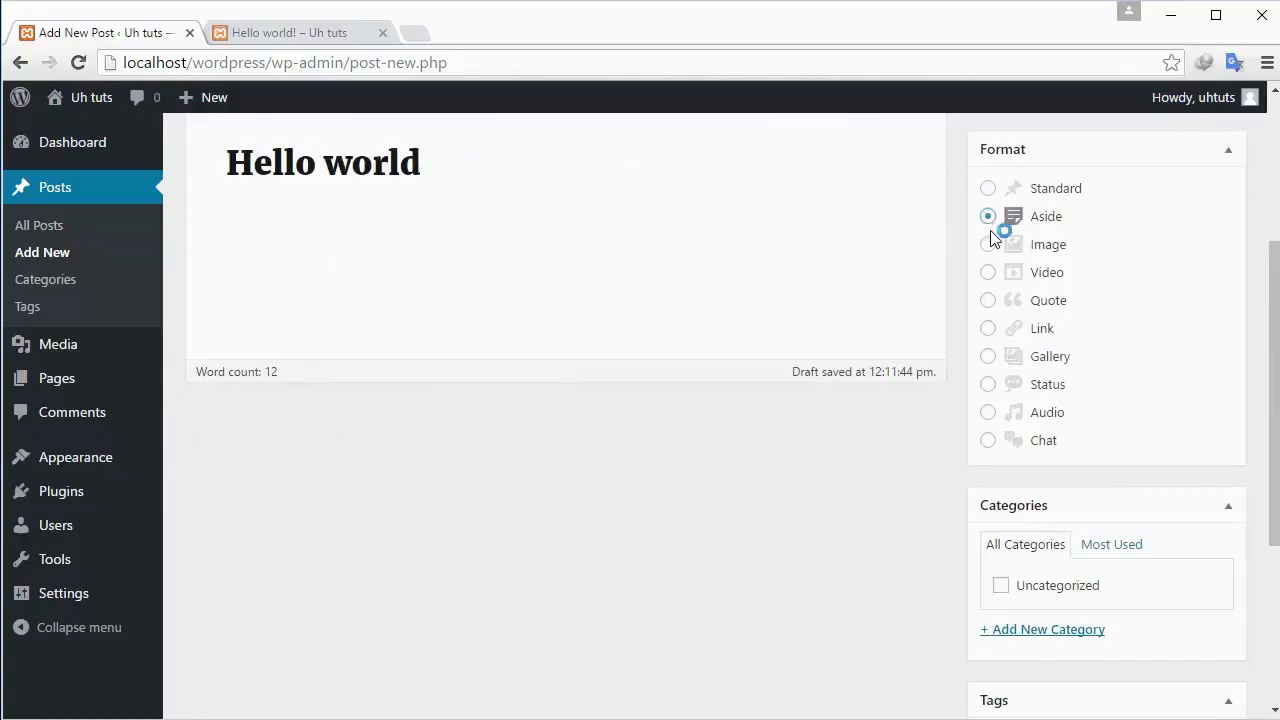
pyautogui.click(989, 245)
pyautogui.click(988, 189)
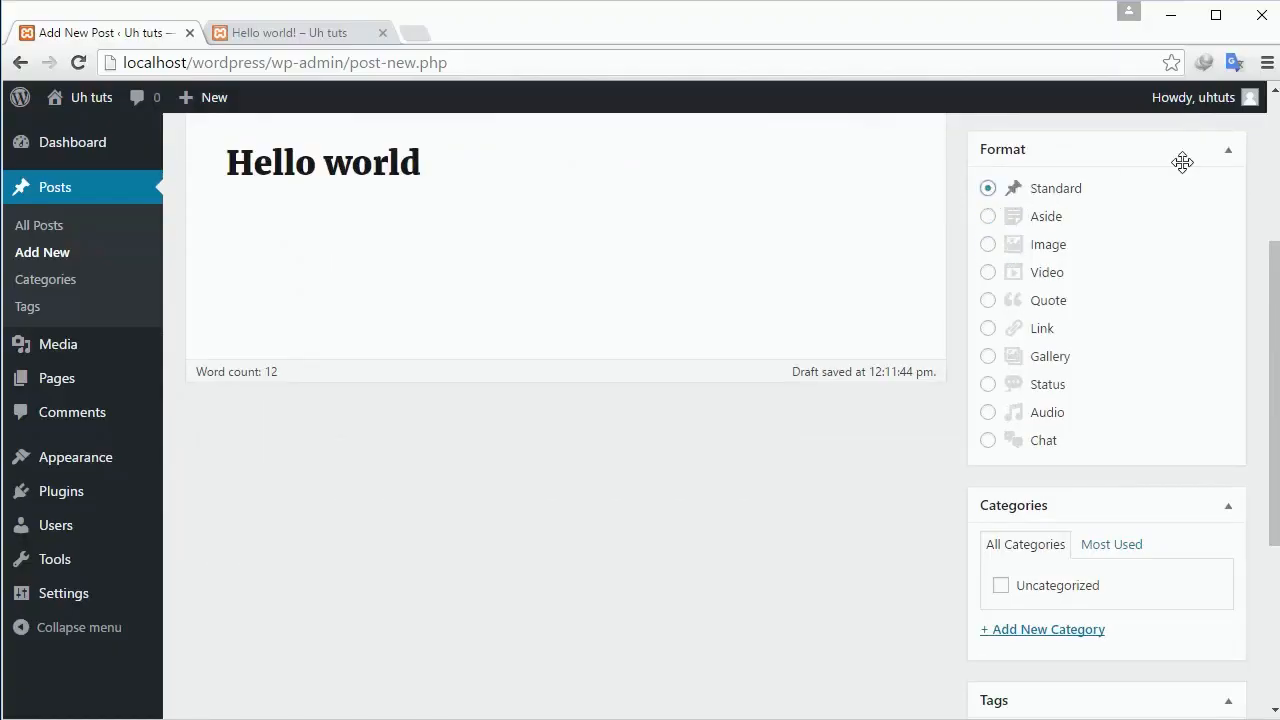
pyautogui.scroll(3, 843, 269)
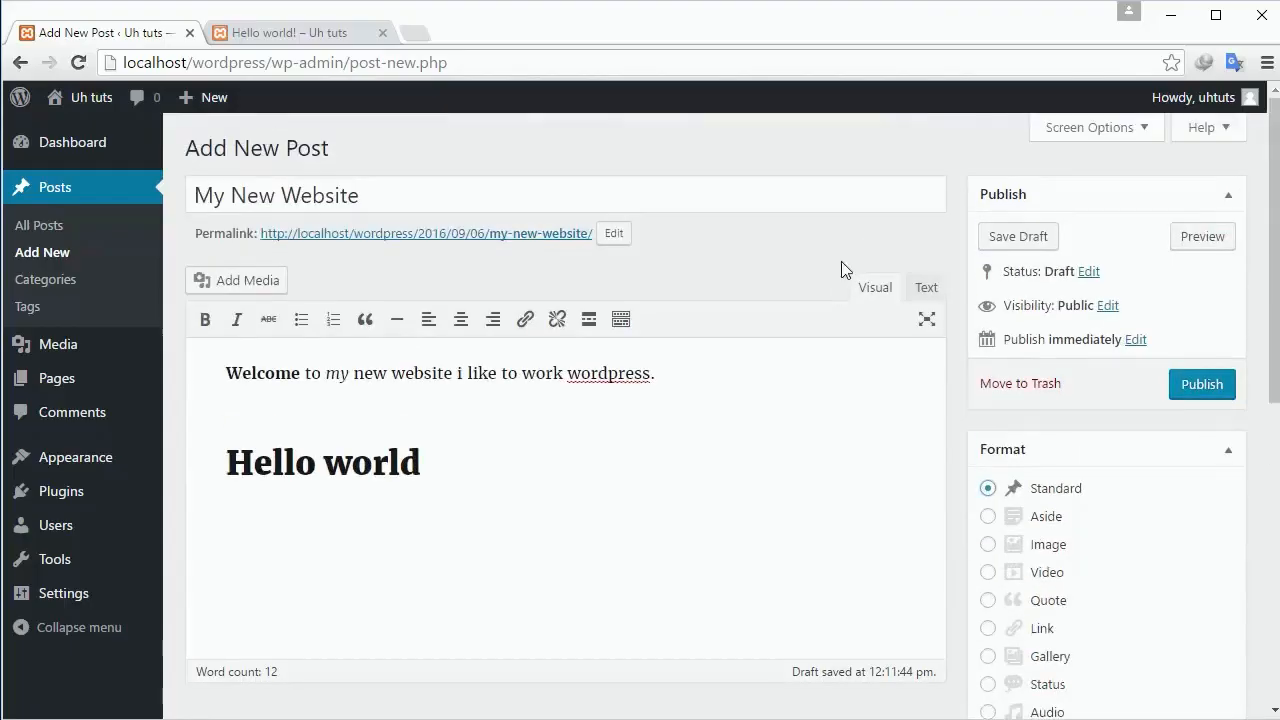
pyautogui.scroll(-3, 843, 269)
pyautogui.scroll(-2, 843, 270)
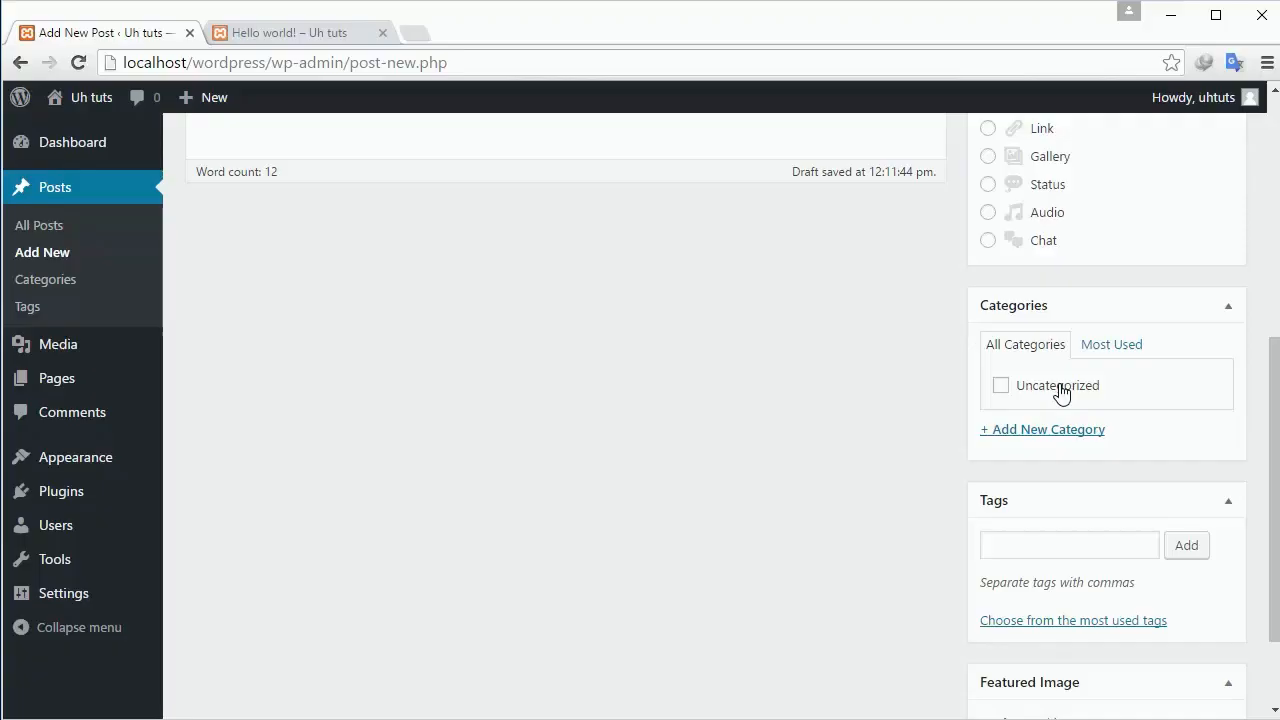
# Add the new categories html, css and wordpress to the post.
pyautogui.click(1028, 432)
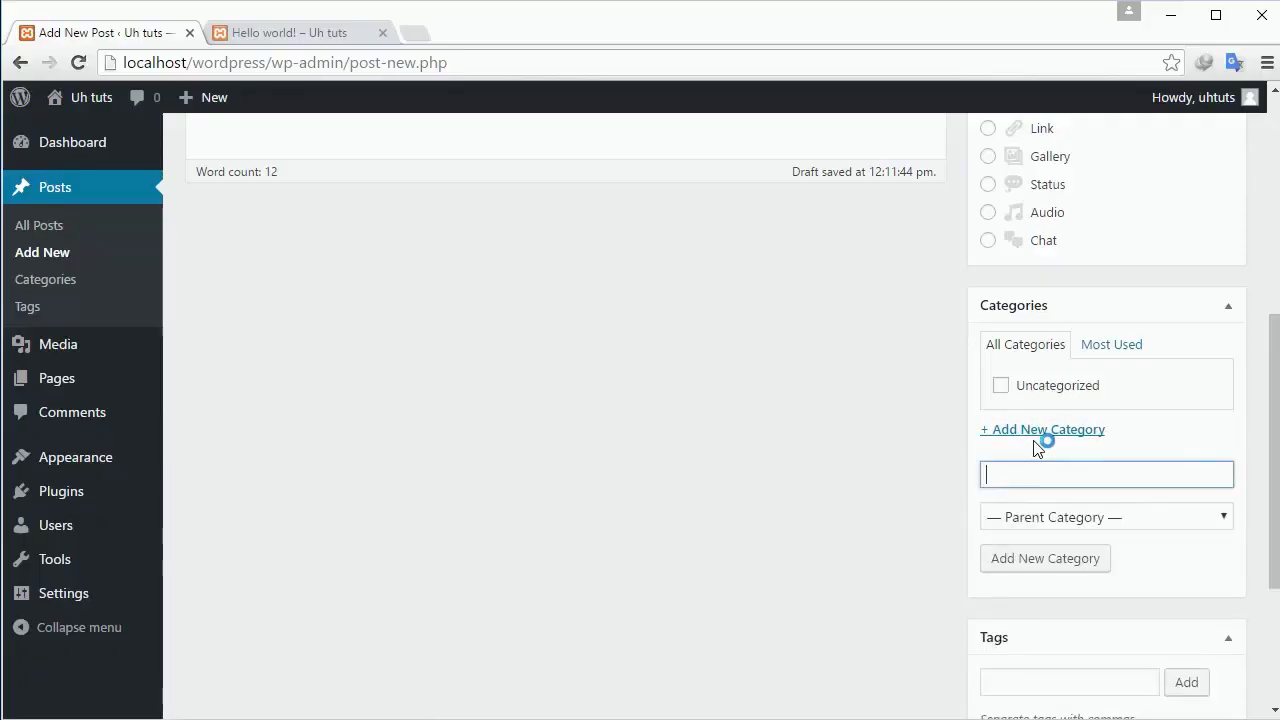
pyautogui.write('html')
pyautogui.press('Return')
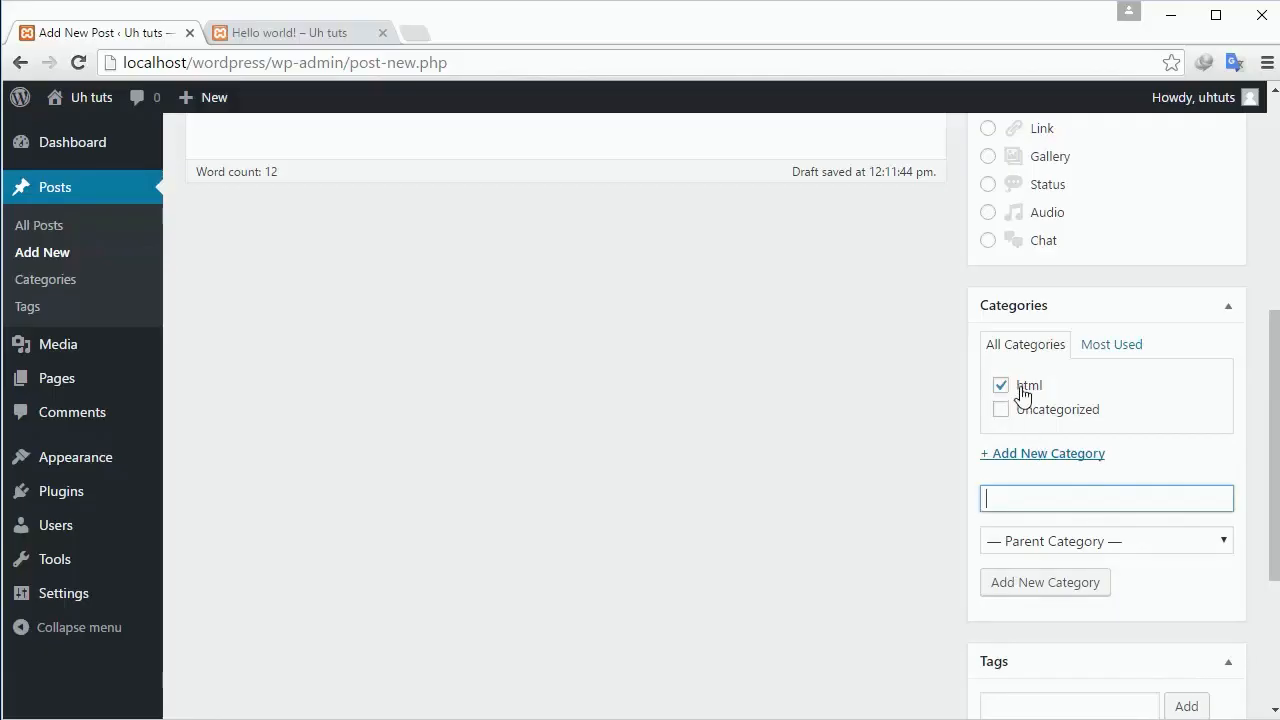
pyautogui.press('Return')
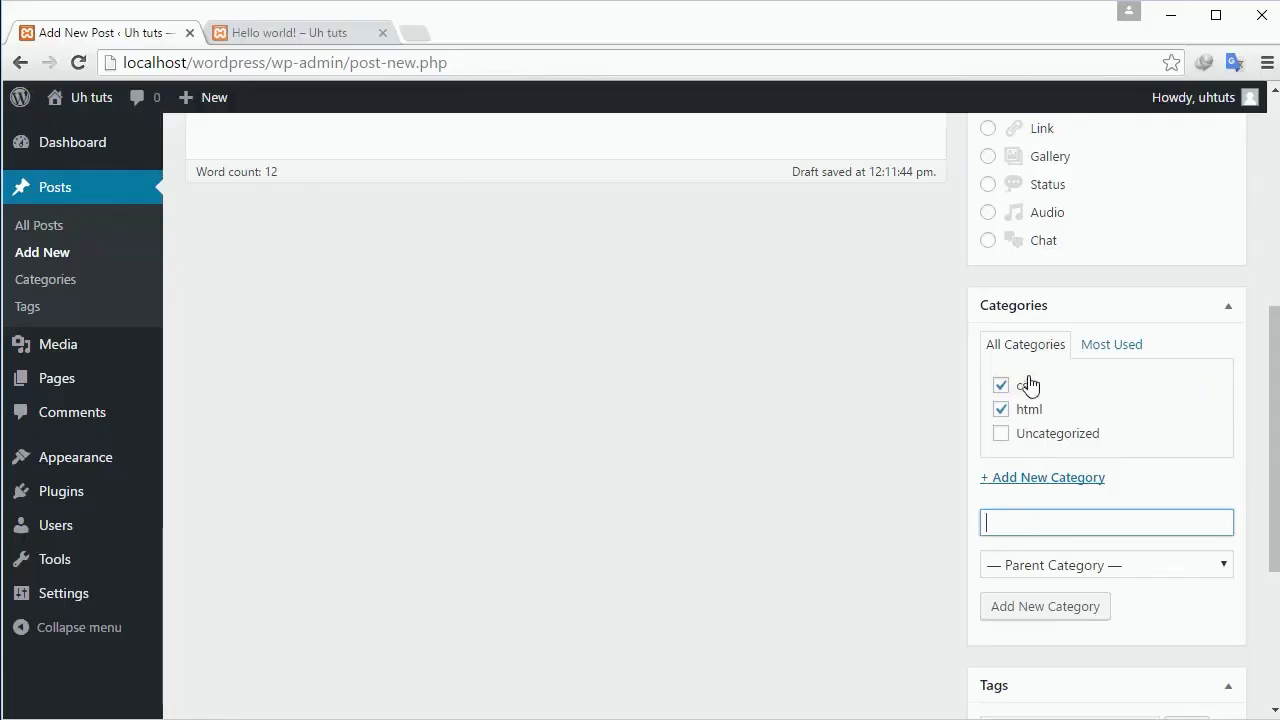
pyautogui.scroll(3, 517, 249)
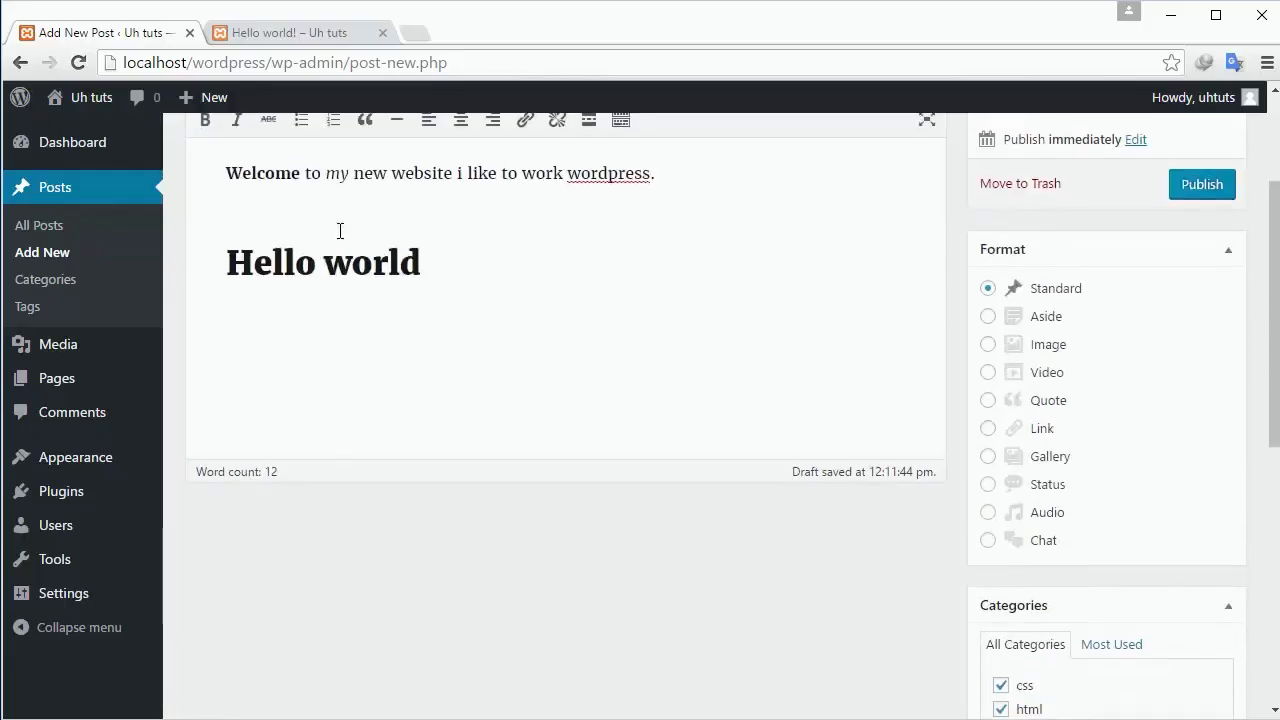
pyautogui.scroll(-2, 626, 327)
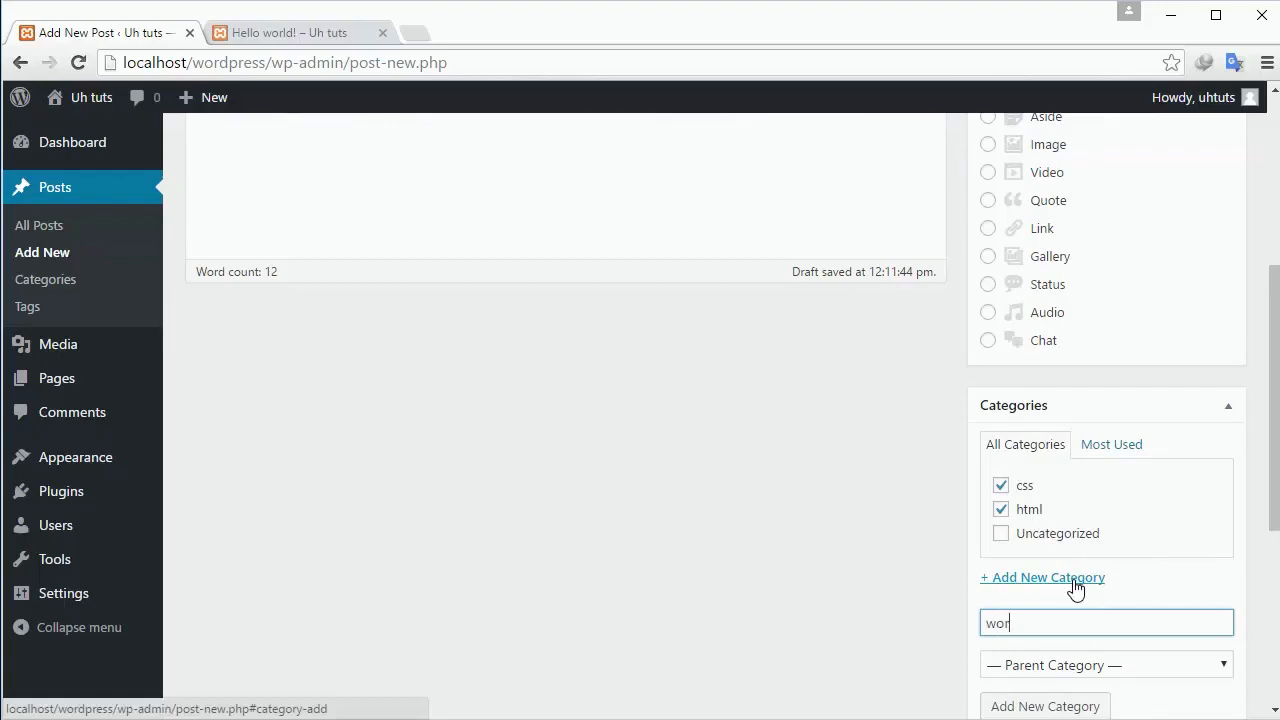
pyautogui.write('ss')
pyautogui.press('Return')
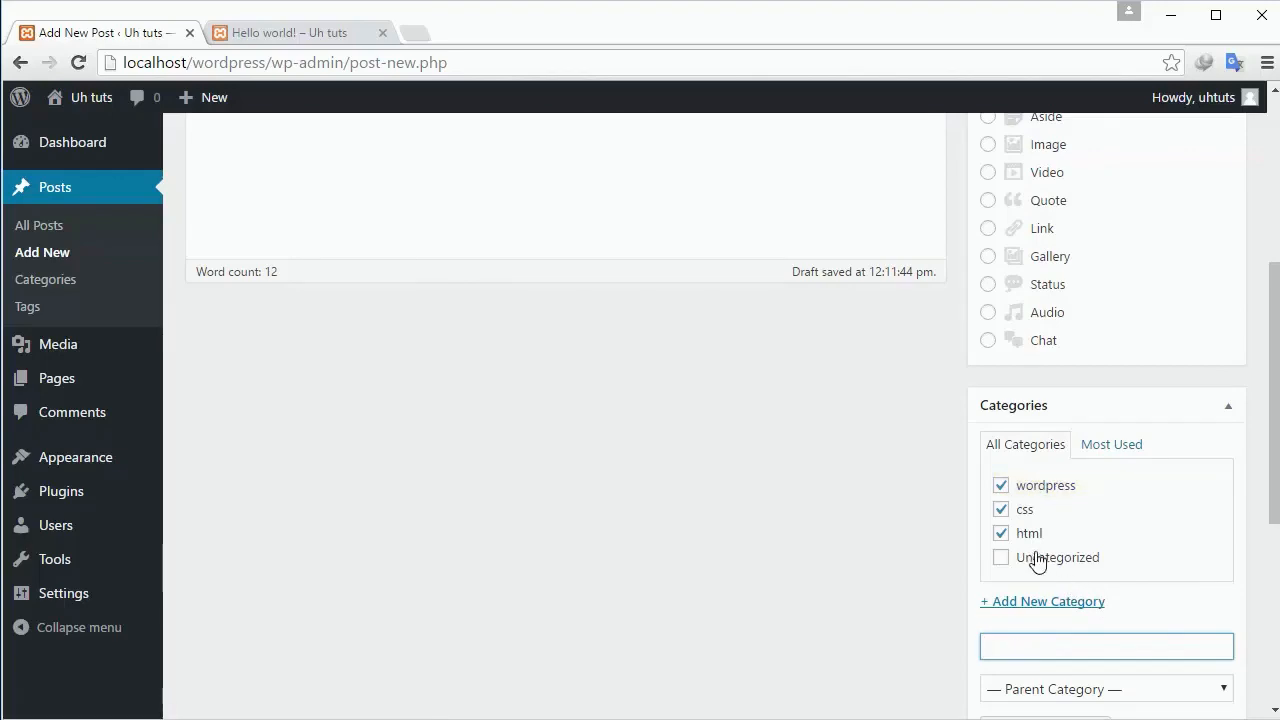
# Untick css and show the All Categories list with wordpress and html ticked.
pyautogui.click(1001, 510)
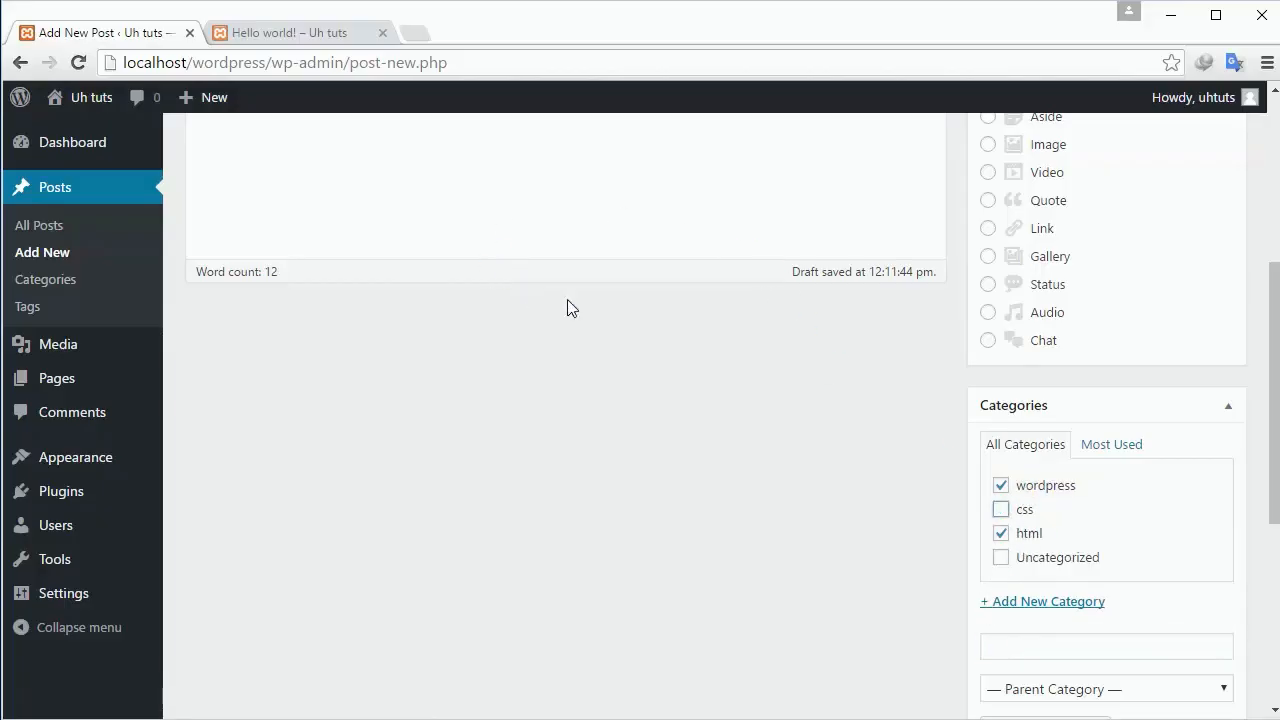
pyautogui.click(1113, 446)
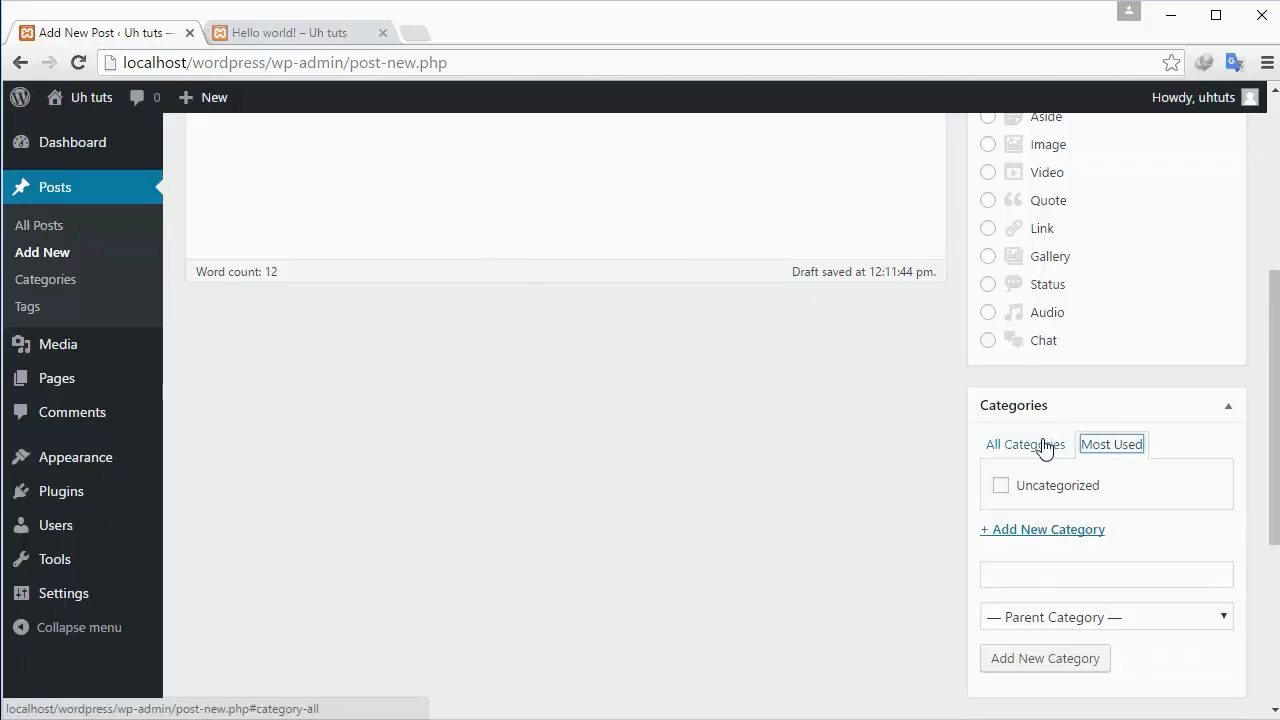
pyautogui.click(1014, 449)
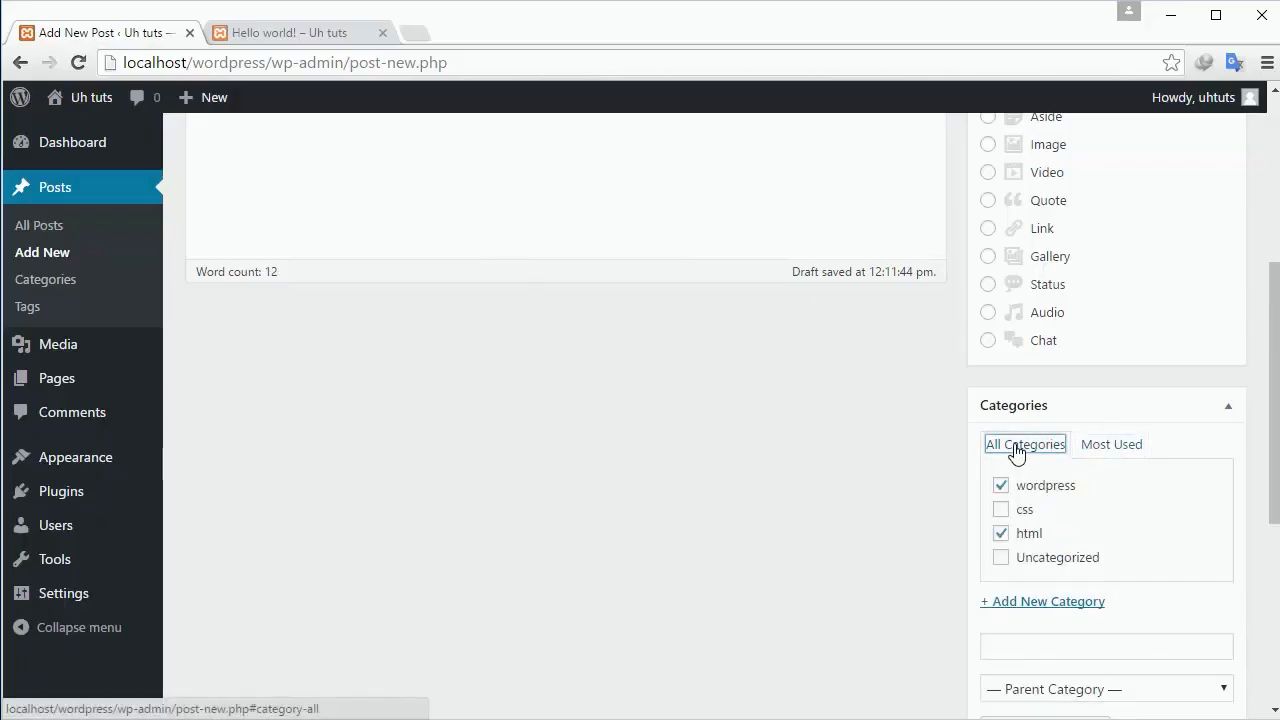
pyautogui.scroll(-1, 1020, 460)
pyautogui.scroll(-1, 1022, 520)
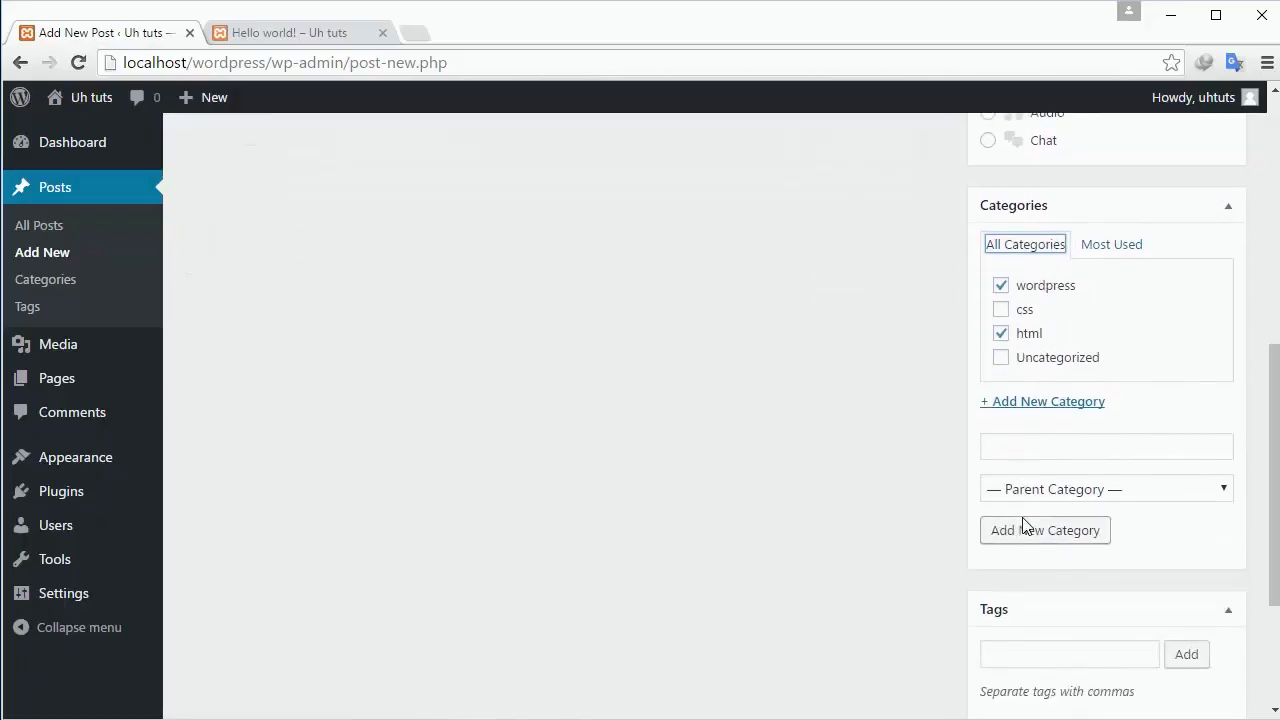
pyautogui.scroll(-2, 1012, 518)
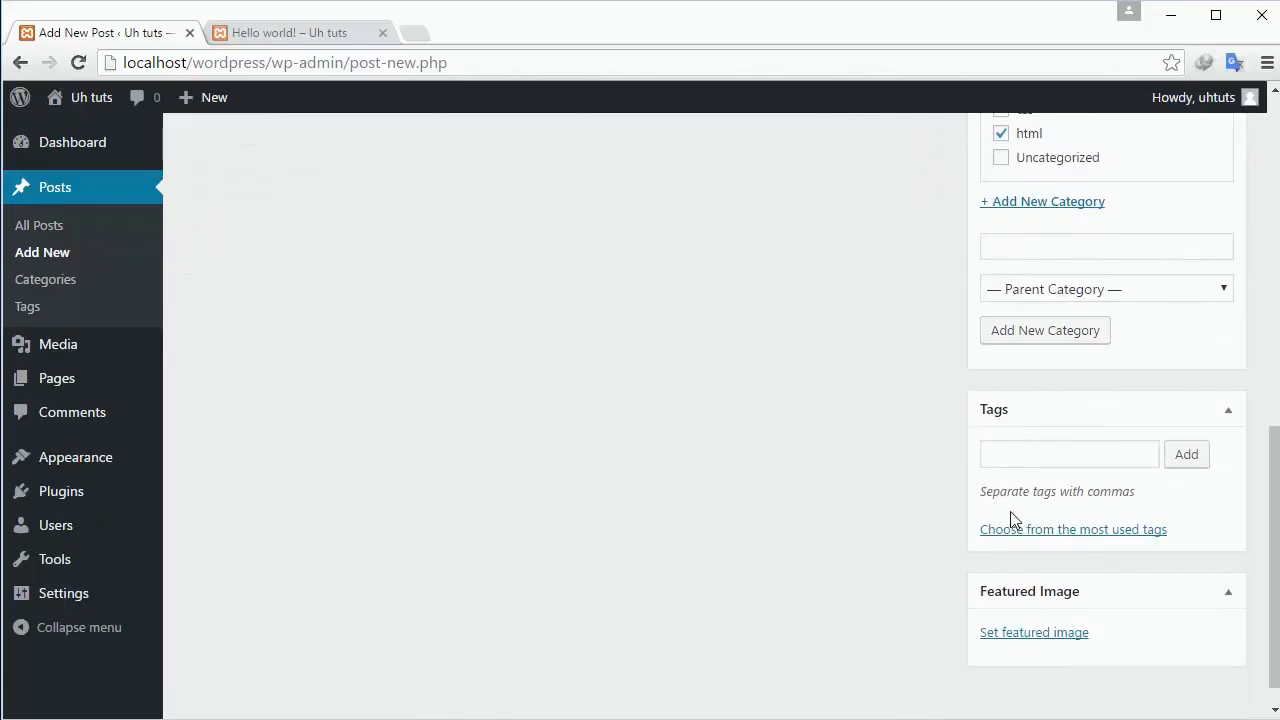
# Add the tags html, css and wordpress to the post.
pyautogui.click(1032, 454)
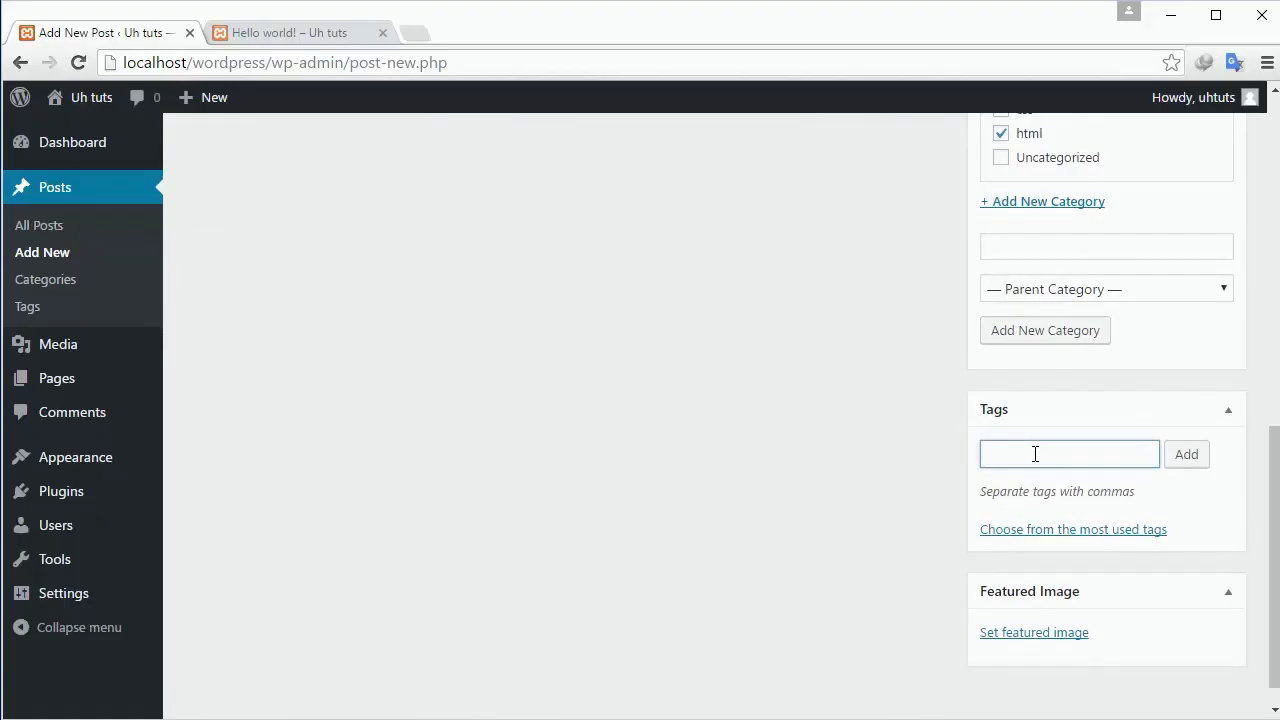
pyautogui.press('Return')
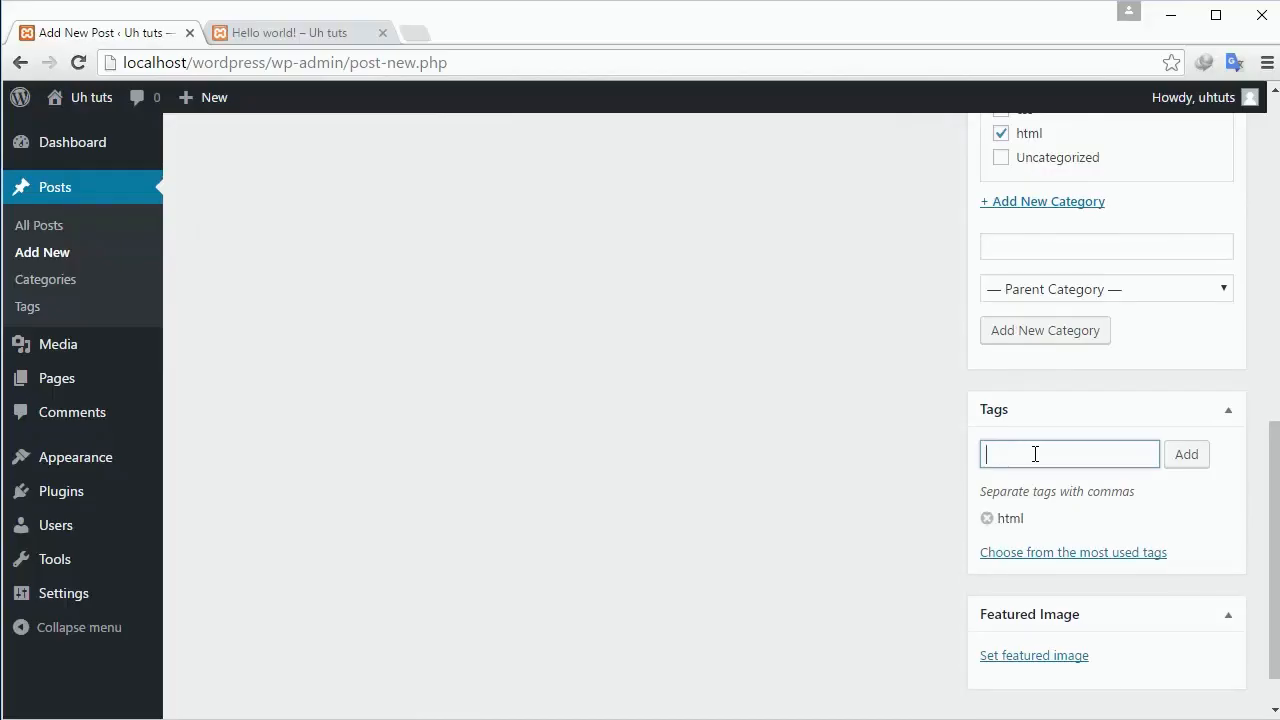
pyautogui.write('css')
pyautogui.press('Return')
pyautogui.write('wordpress')
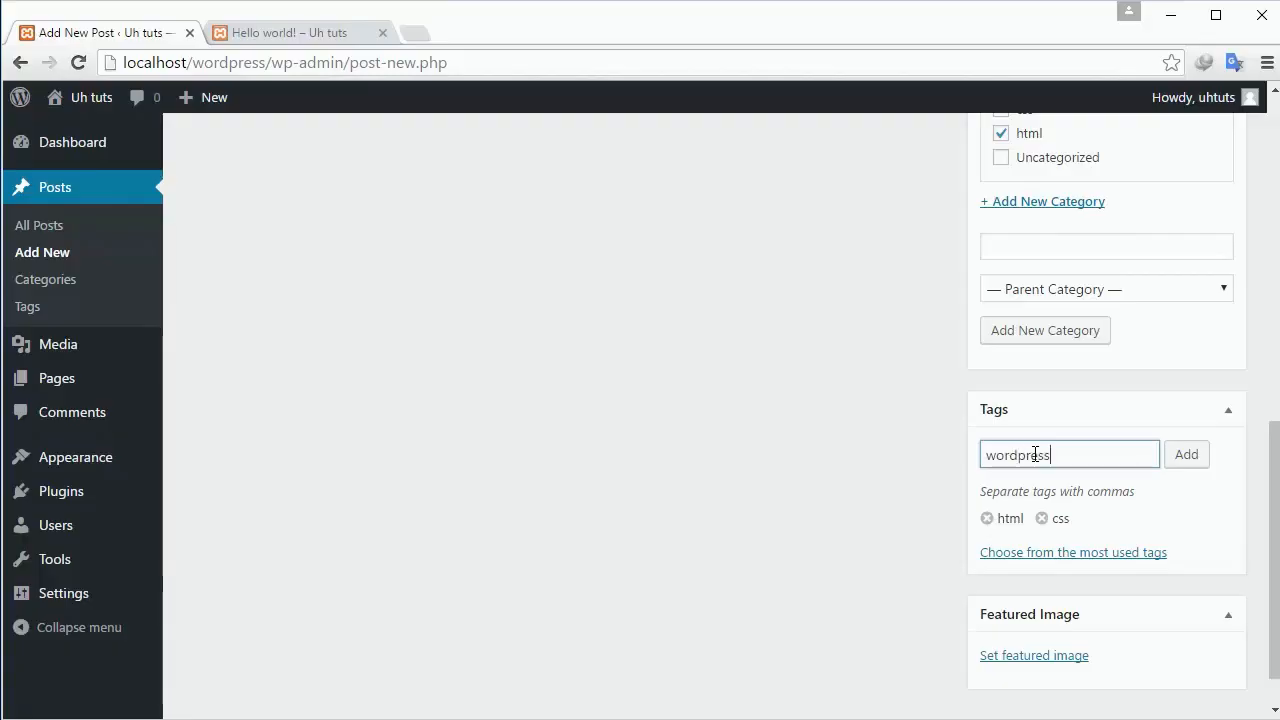
pyautogui.press('Return')
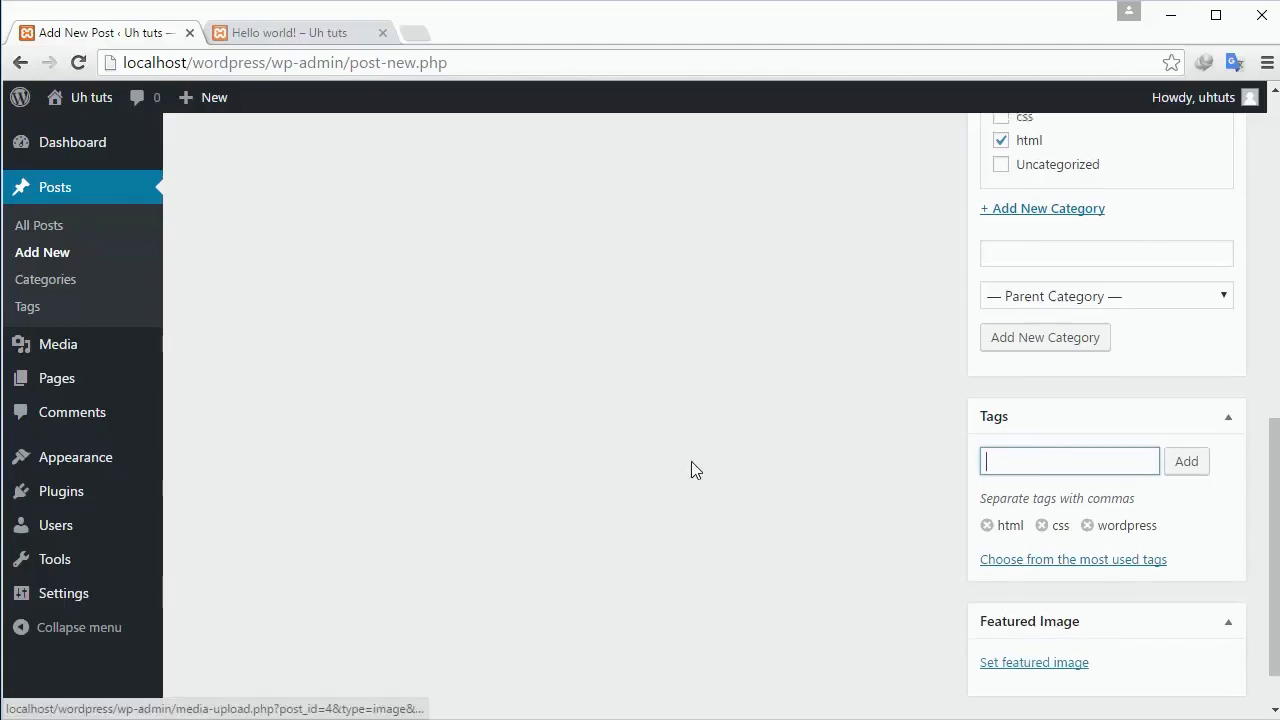
pyautogui.scroll(8, 527, 402)
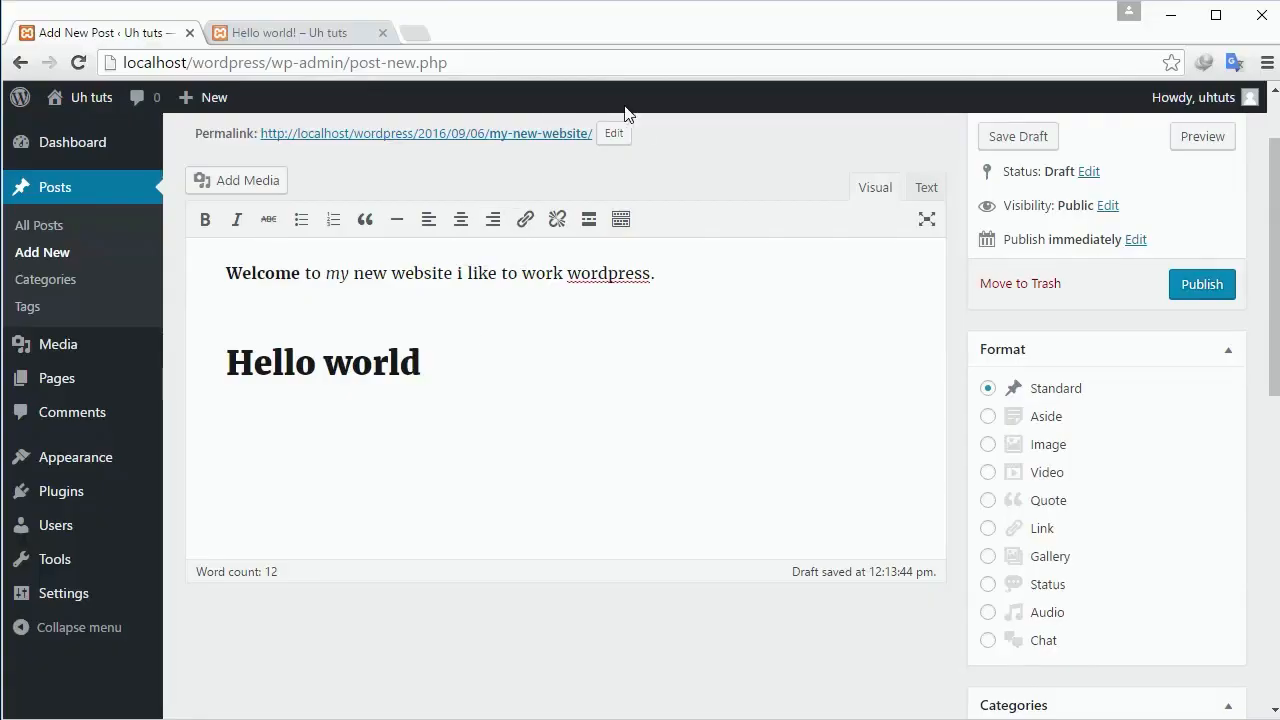
# Open the post's permalink preview in its own tab and close the old Hello world! tab.
pyautogui.click(258, 34)
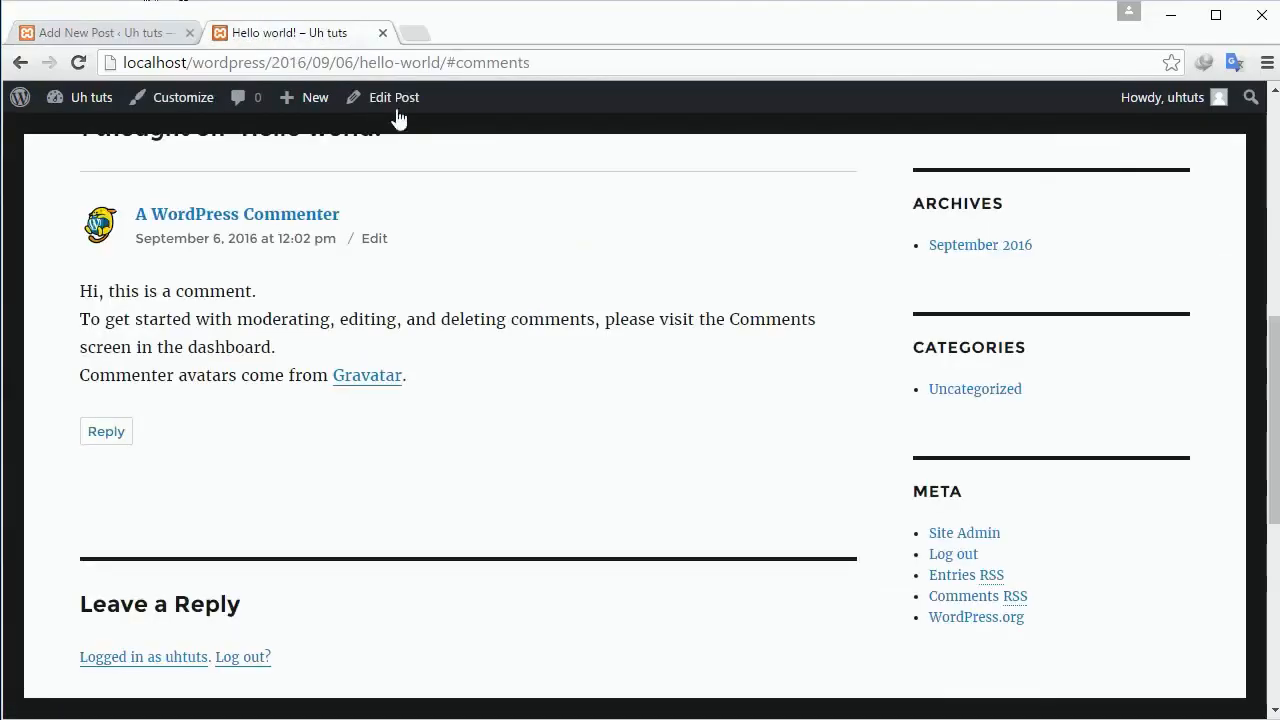
pyautogui.click(149, 31)
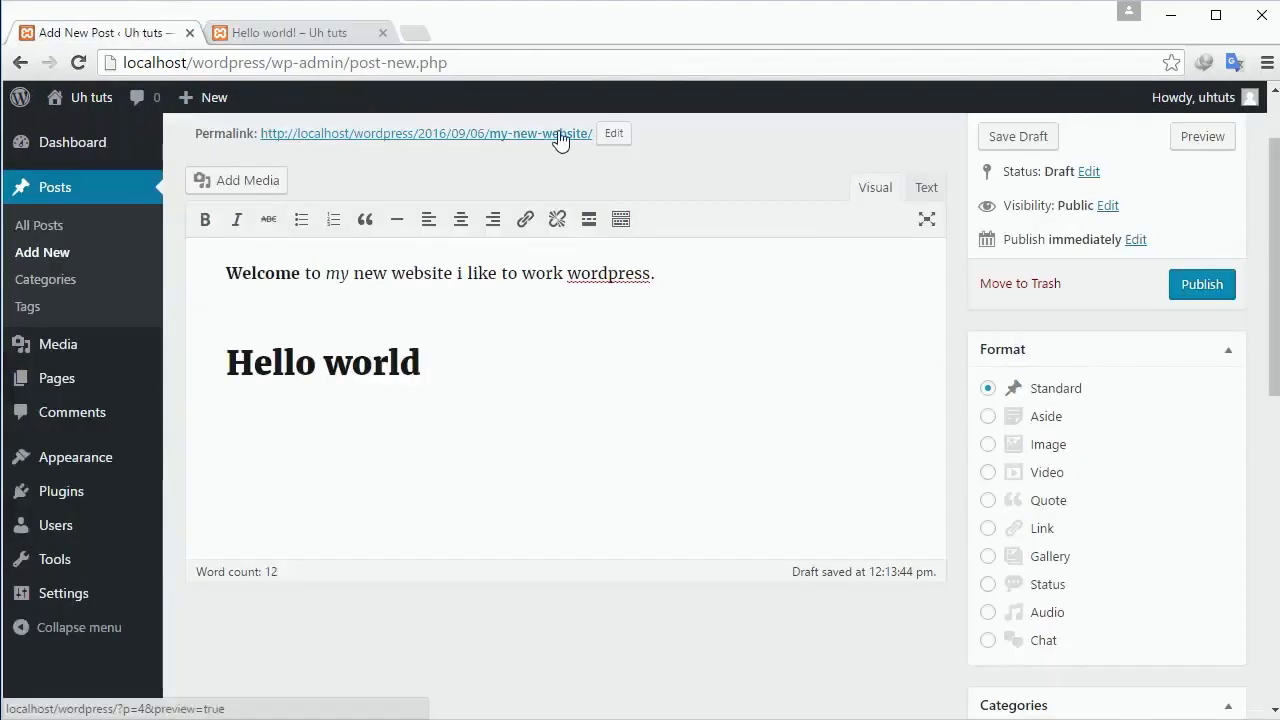
pyautogui.click(561, 140)
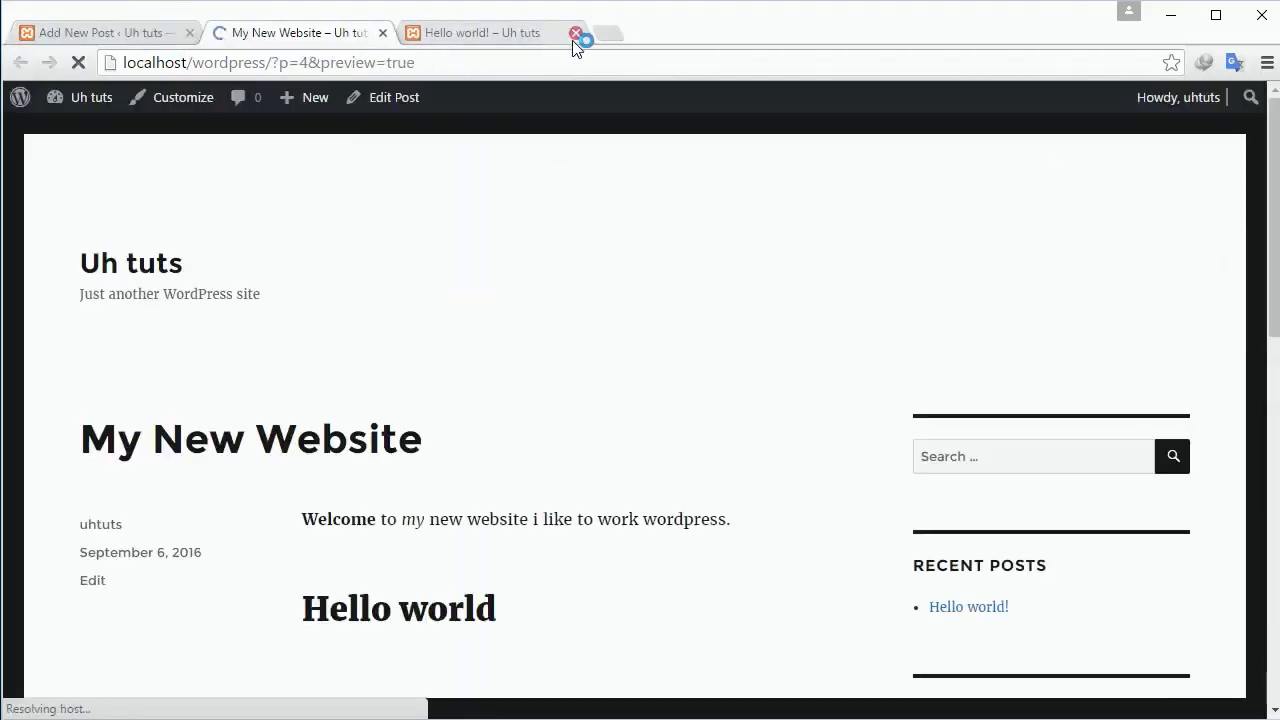
pyautogui.click(575, 33)
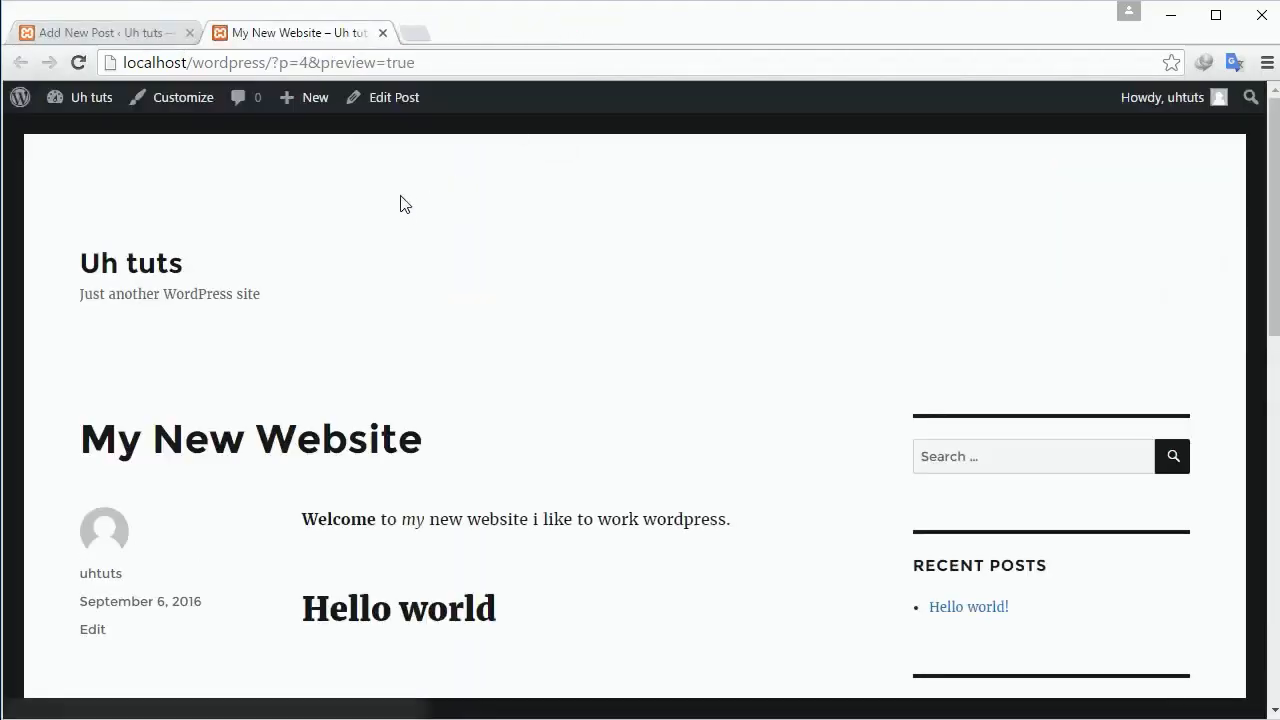
pyautogui.moveTo(276, 67)
pyautogui.mouseDown()
pyautogui.moveTo(312, 63)
pyautogui.moveTo(296, 63)
pyautogui.mouseUp()
pyautogui.click(289, 63)
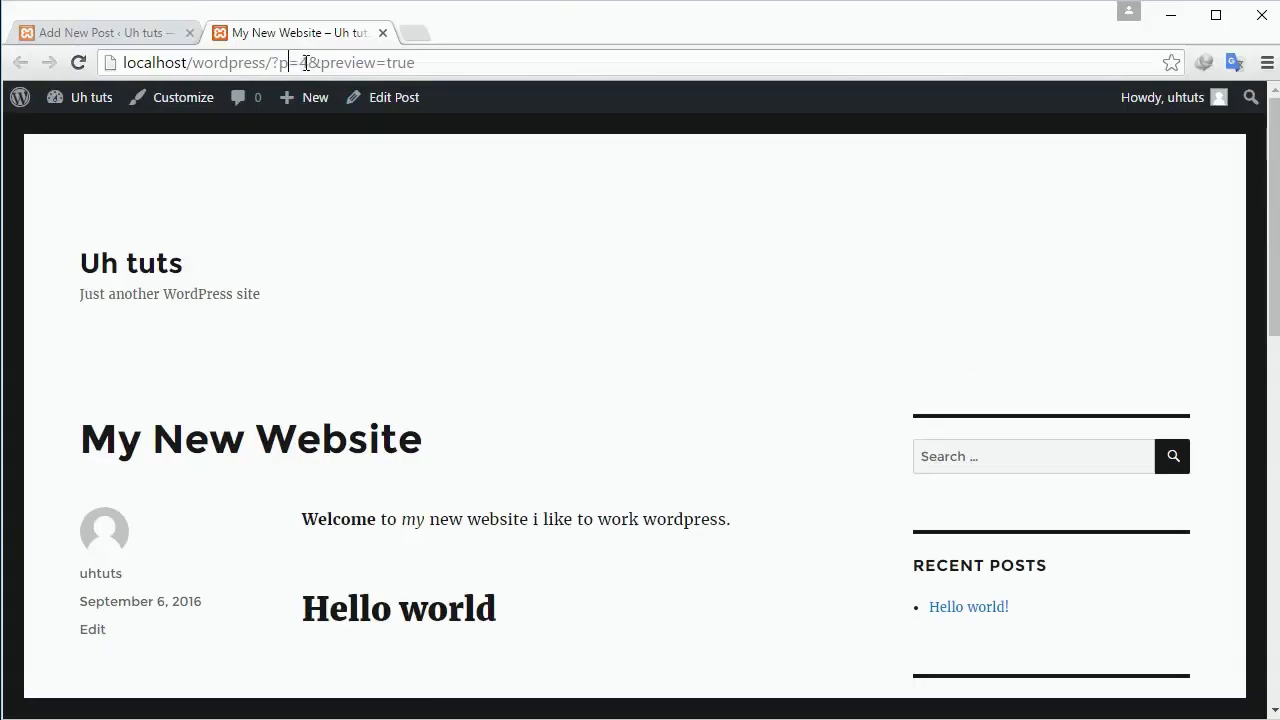
pyautogui.click(312, 63)
pyautogui.press('BackSpace')
pyautogui.moveTo(329, 65); pyautogui.dragTo(416, 63)
pyautogui.click(150, 36)
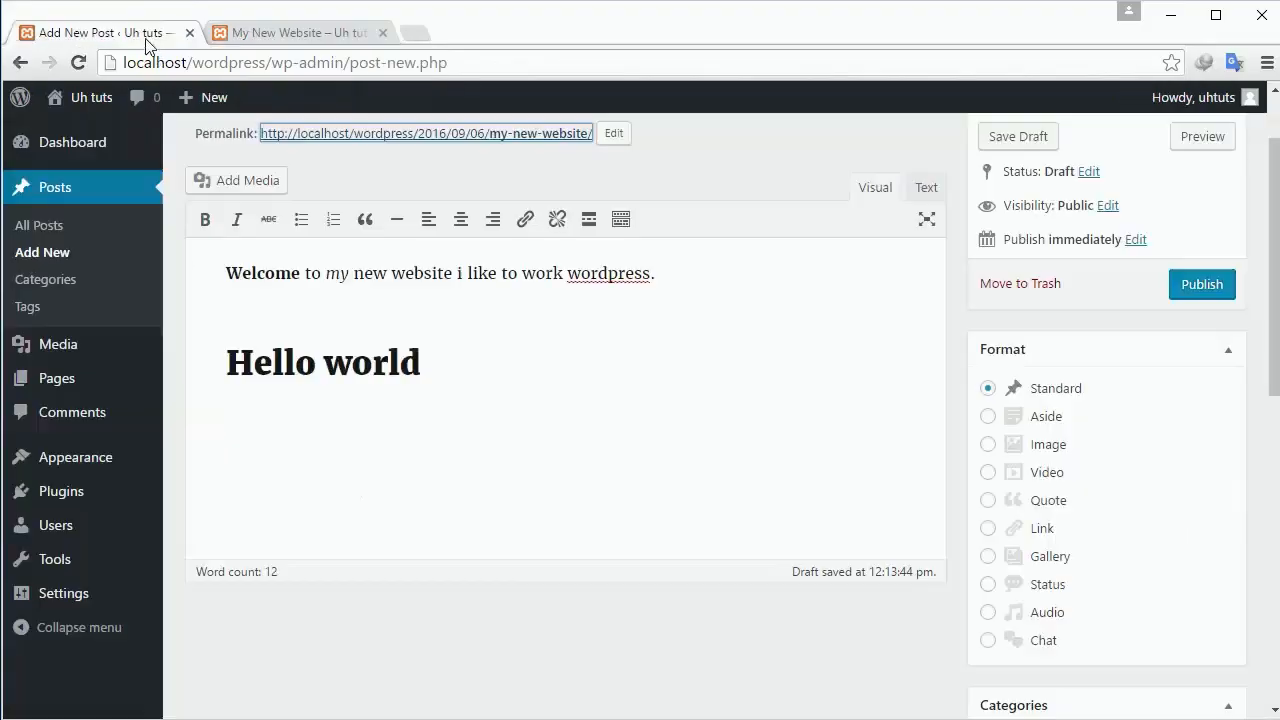
pyautogui.click(614, 131)
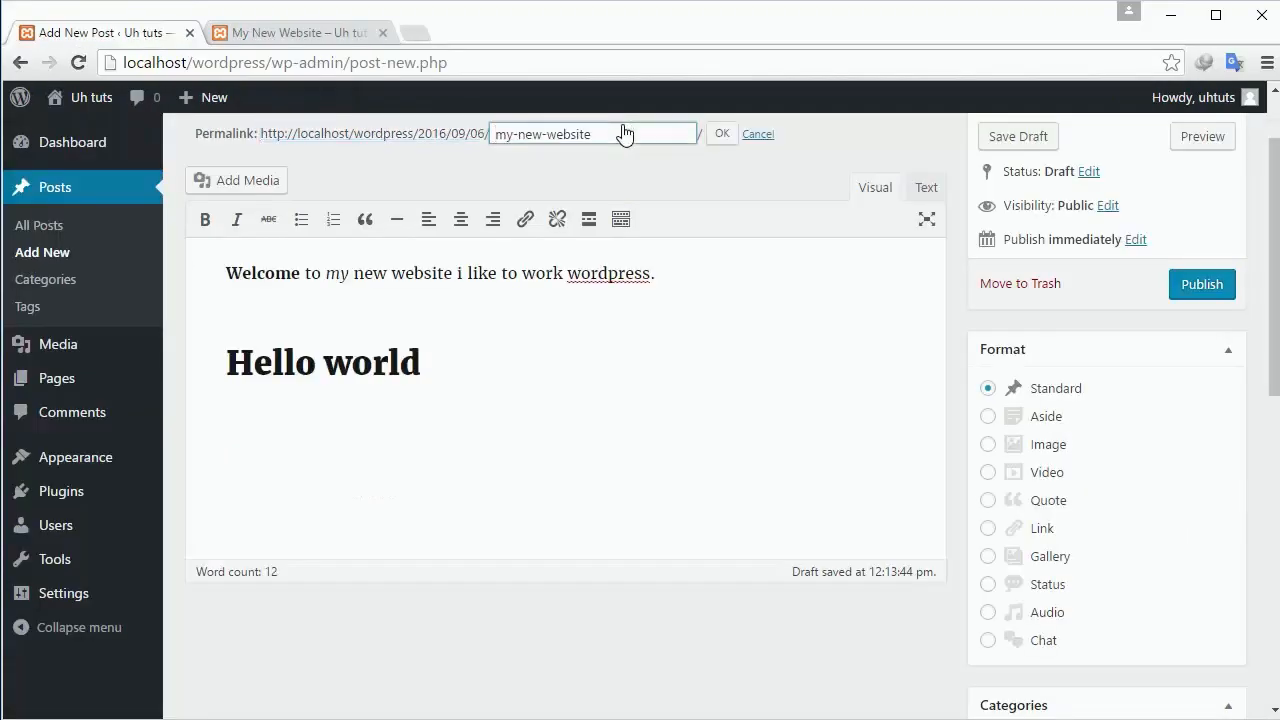
pyautogui.moveTo(628, 134); pyautogui.dragTo(504, 157)
pyautogui.click(608, 169)
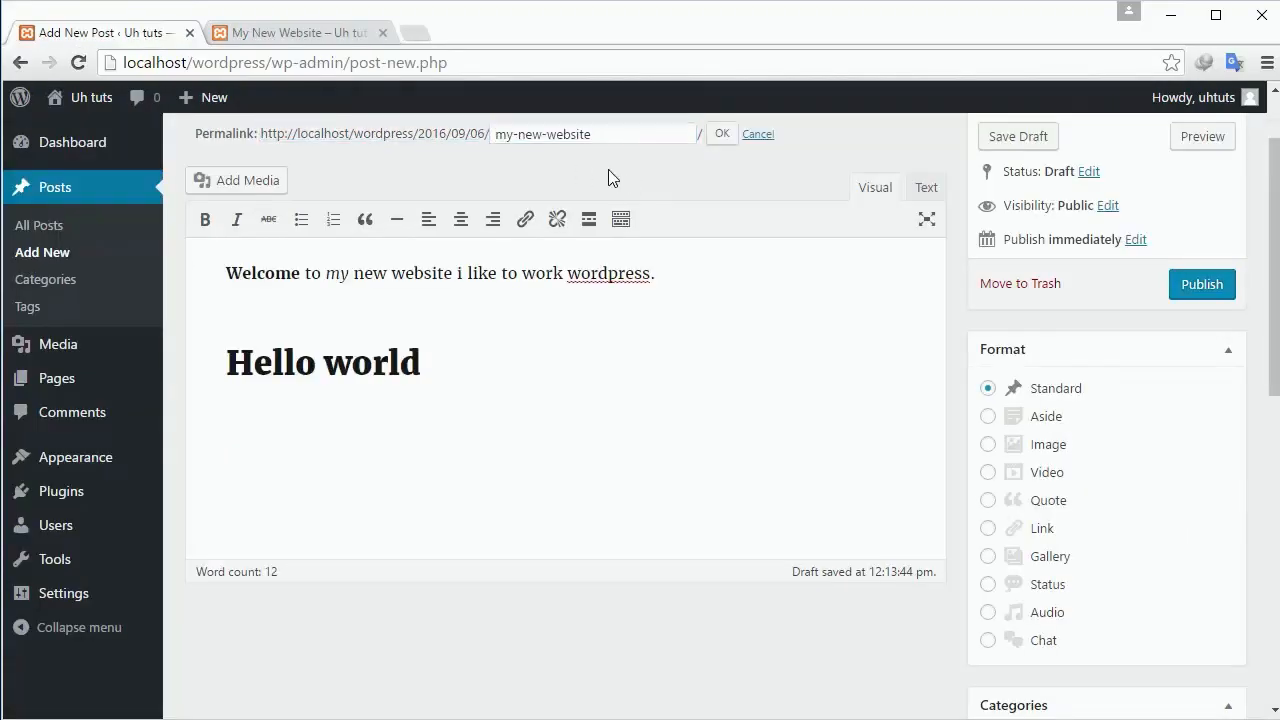
pyautogui.click(718, 142)
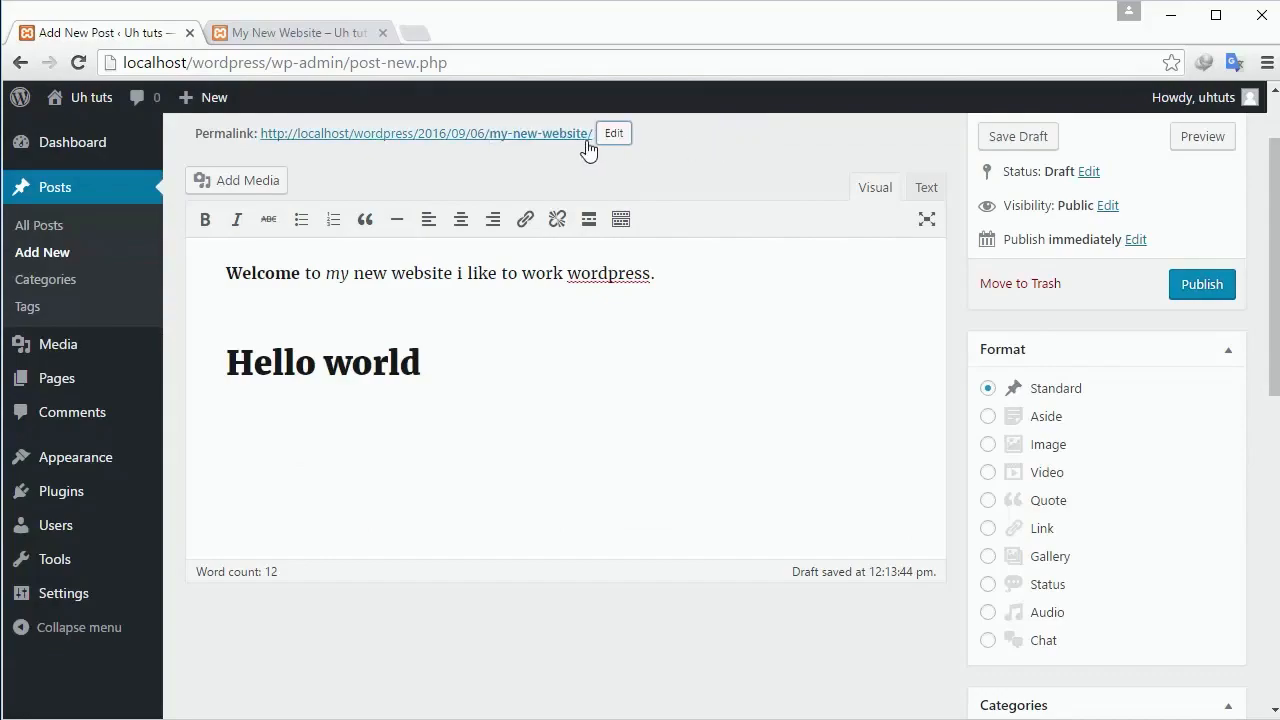
pyautogui.click(60, 600)
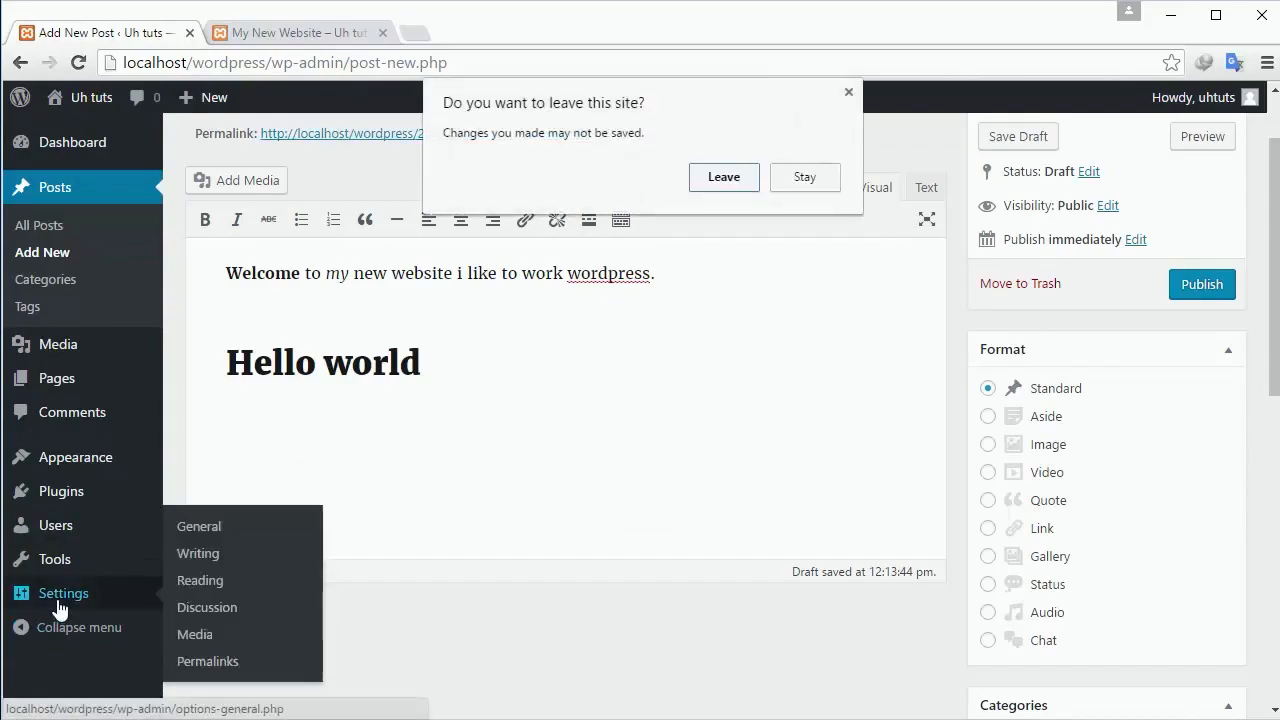
pyautogui.click(806, 178)
pyautogui.scroll(1, 1090, 235)
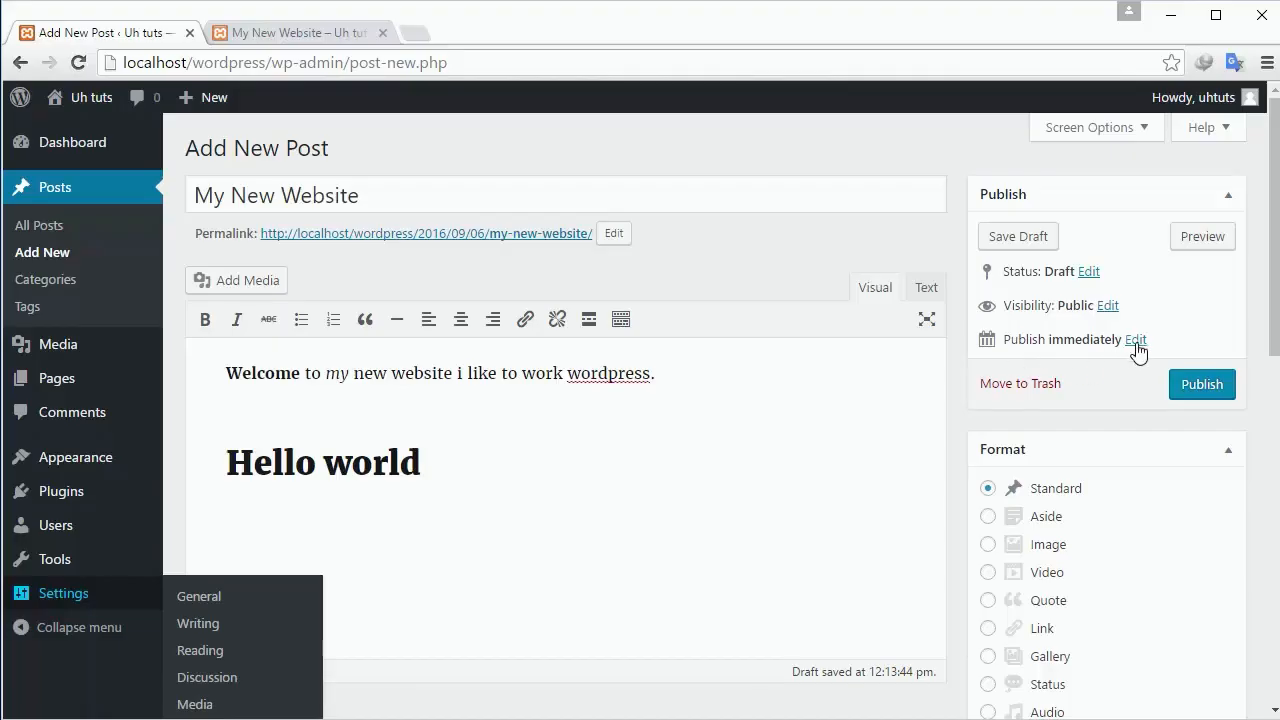
# Preview the post and check its welcome sentence, Hello world heading and css, html, wordpress tags.
pyautogui.click(1200, 237)
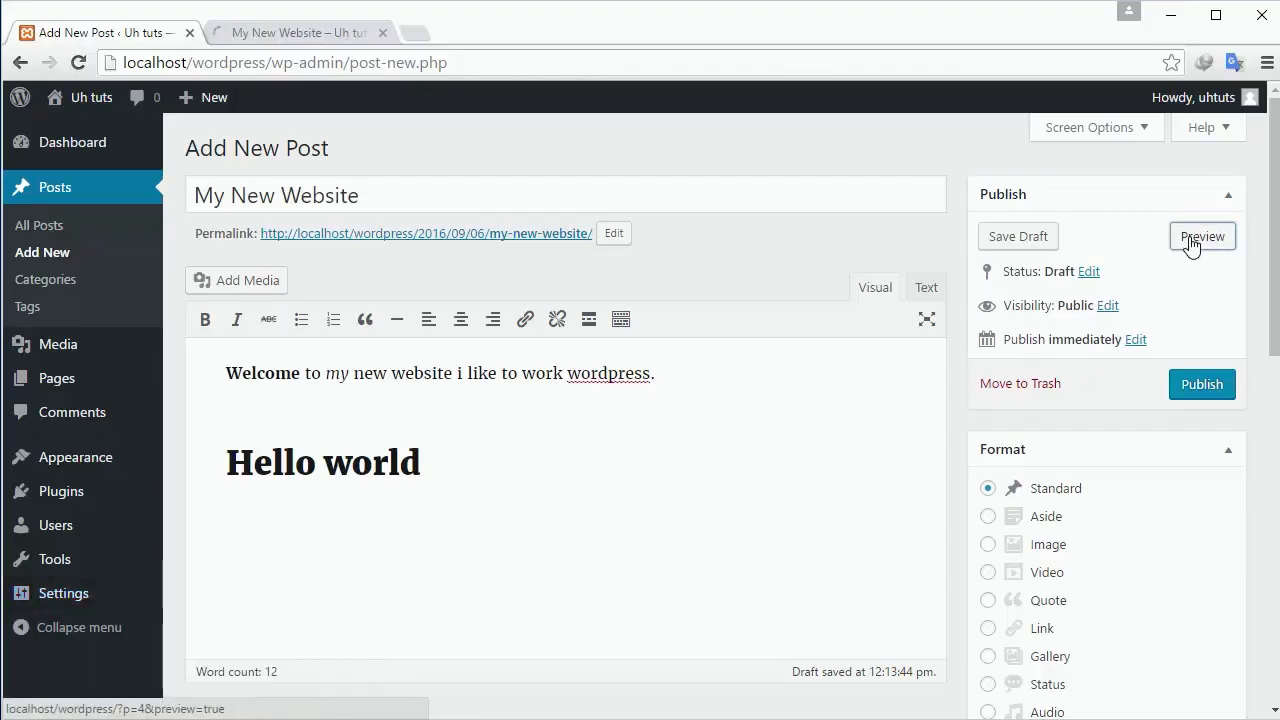
pyautogui.click(270, 30)
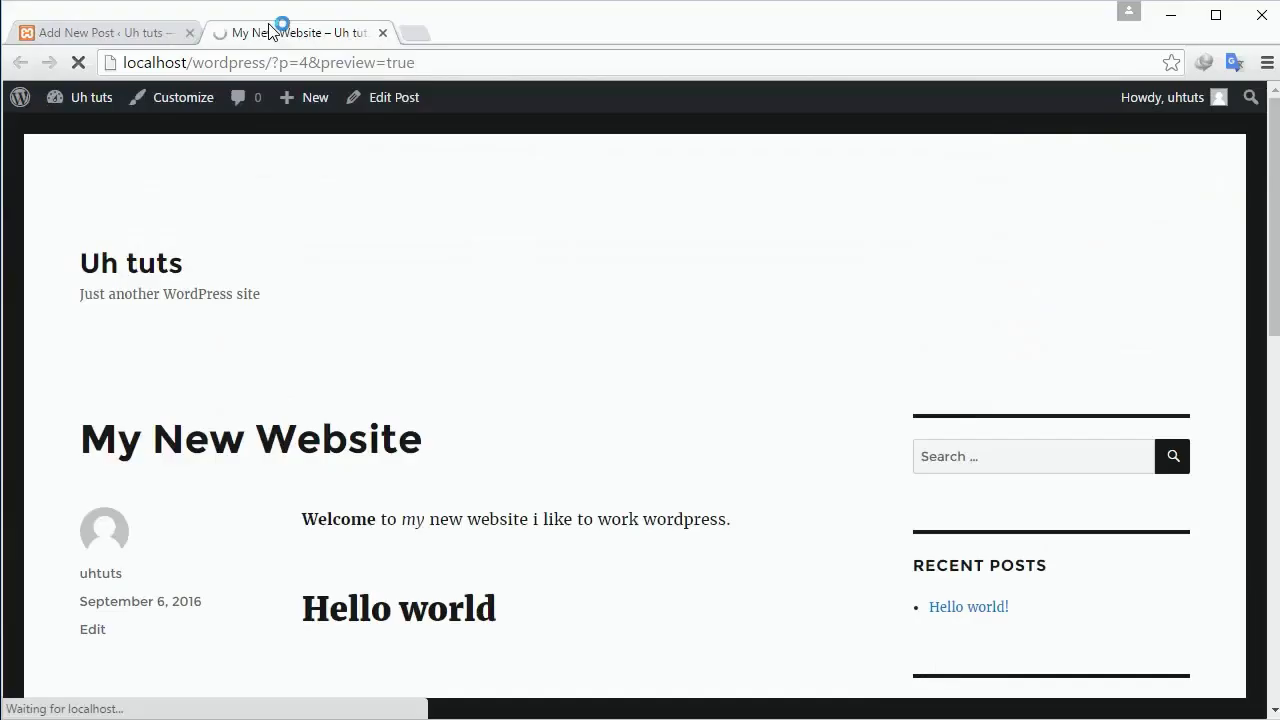
pyautogui.scroll(-2, 486, 340)
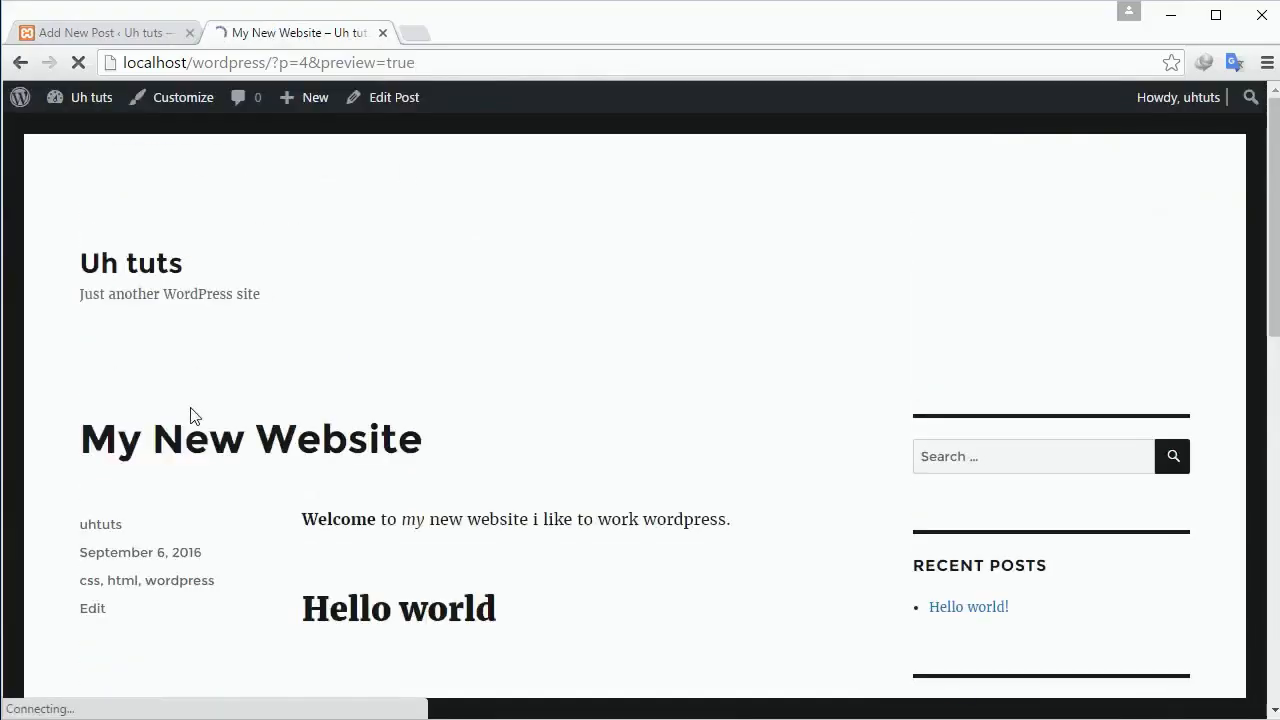
pyautogui.moveTo(284, 527); pyautogui.dragTo(658, 520)
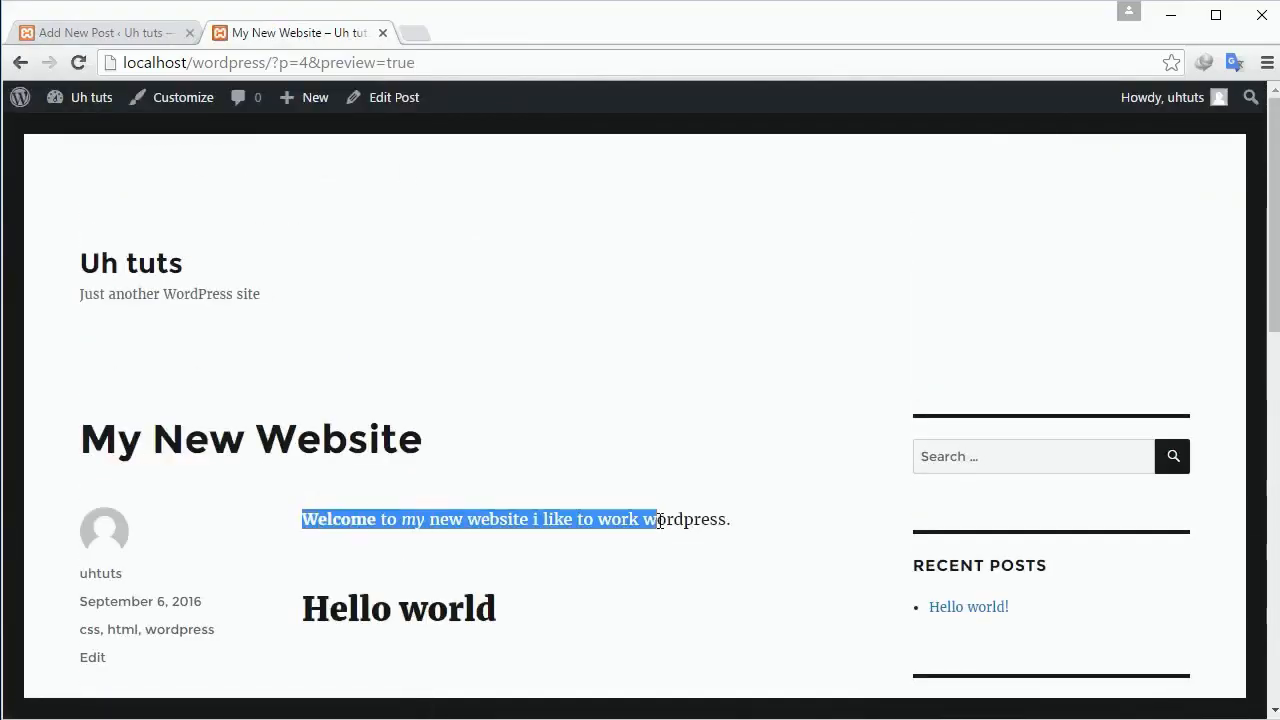
# Publish the My New Website post and view it at its 2016/09/06/my-new-website permalink.
pyautogui.doubleClick(396, 610)
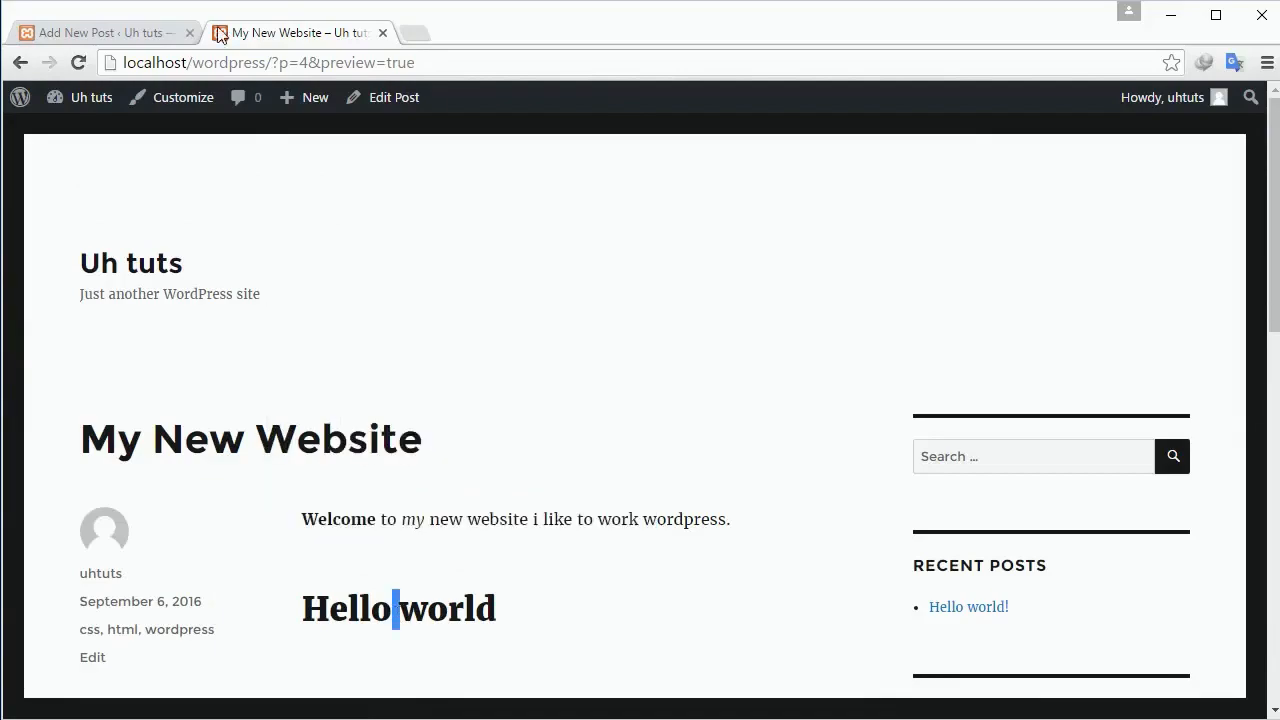
pyautogui.click(127, 37)
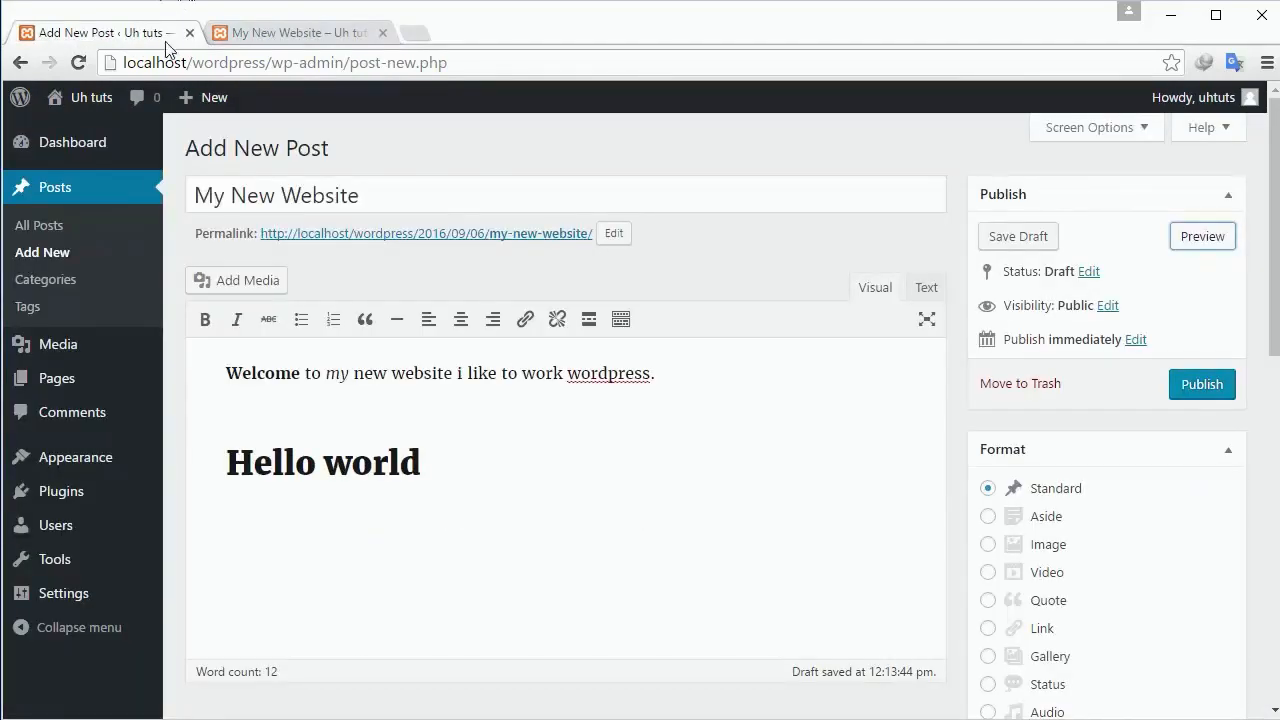
pyautogui.click(1190, 388)
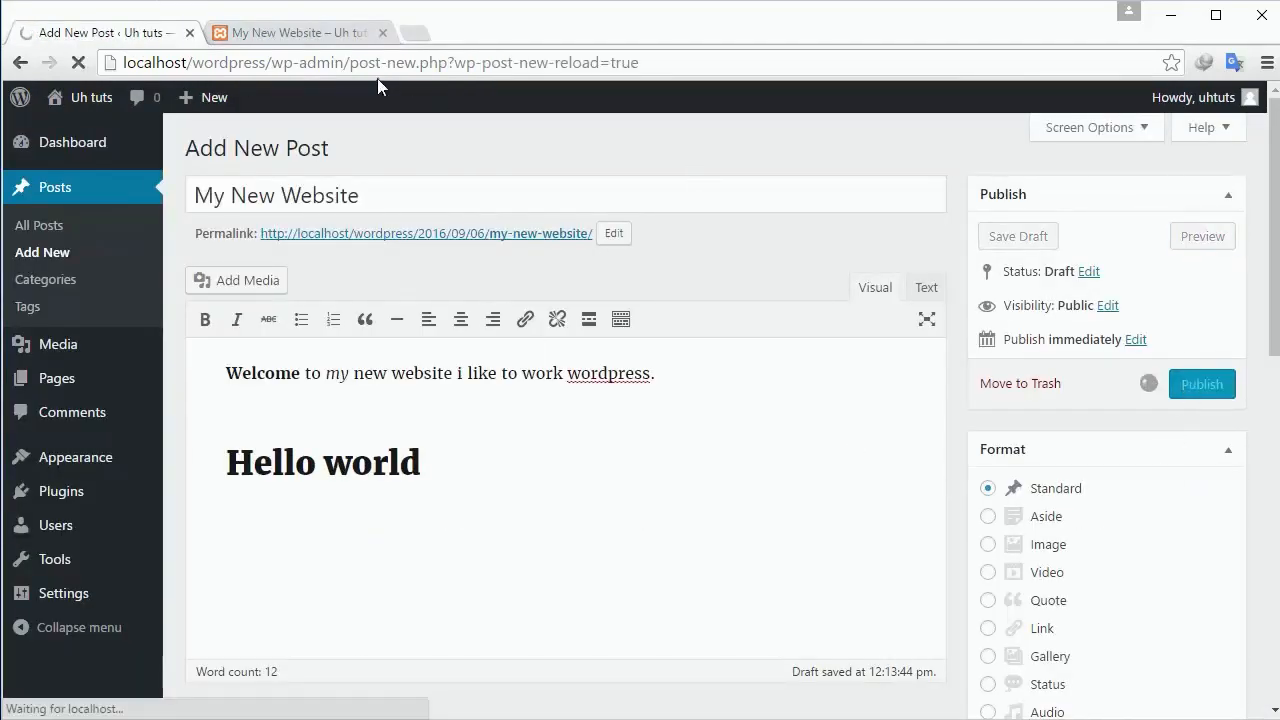
pyautogui.click(274, 36)
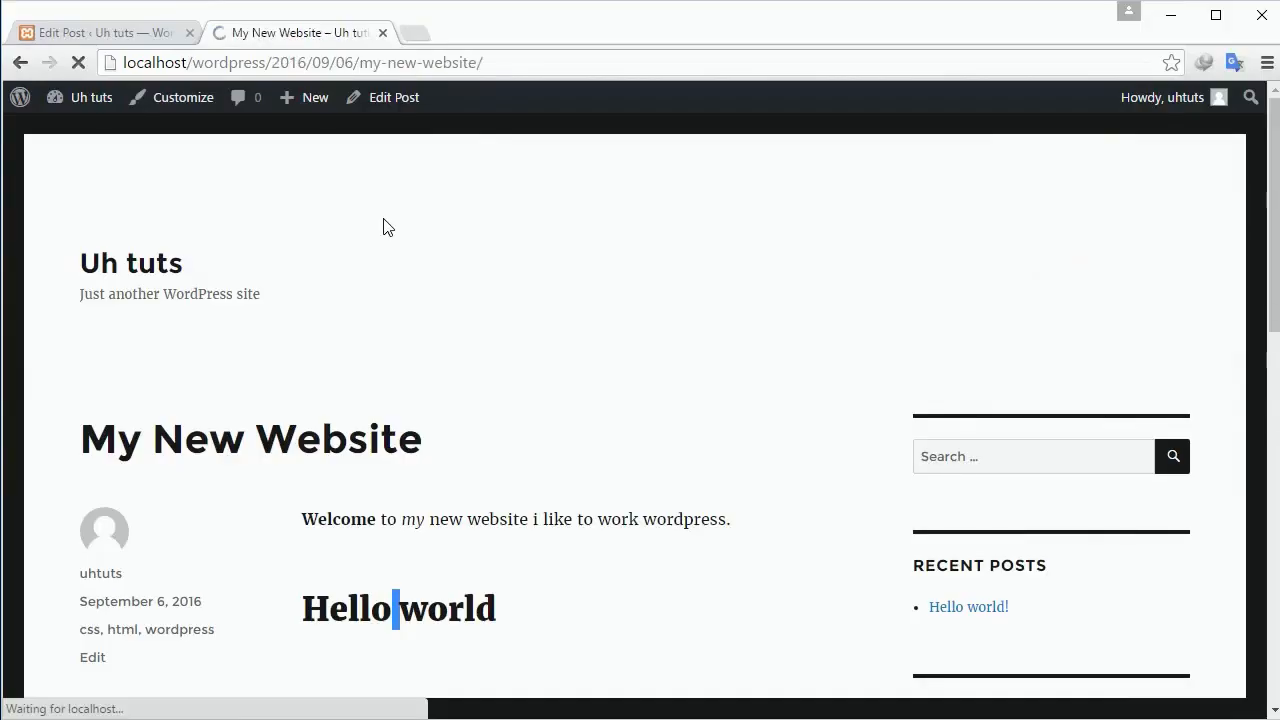
pyautogui.click(126, 34)
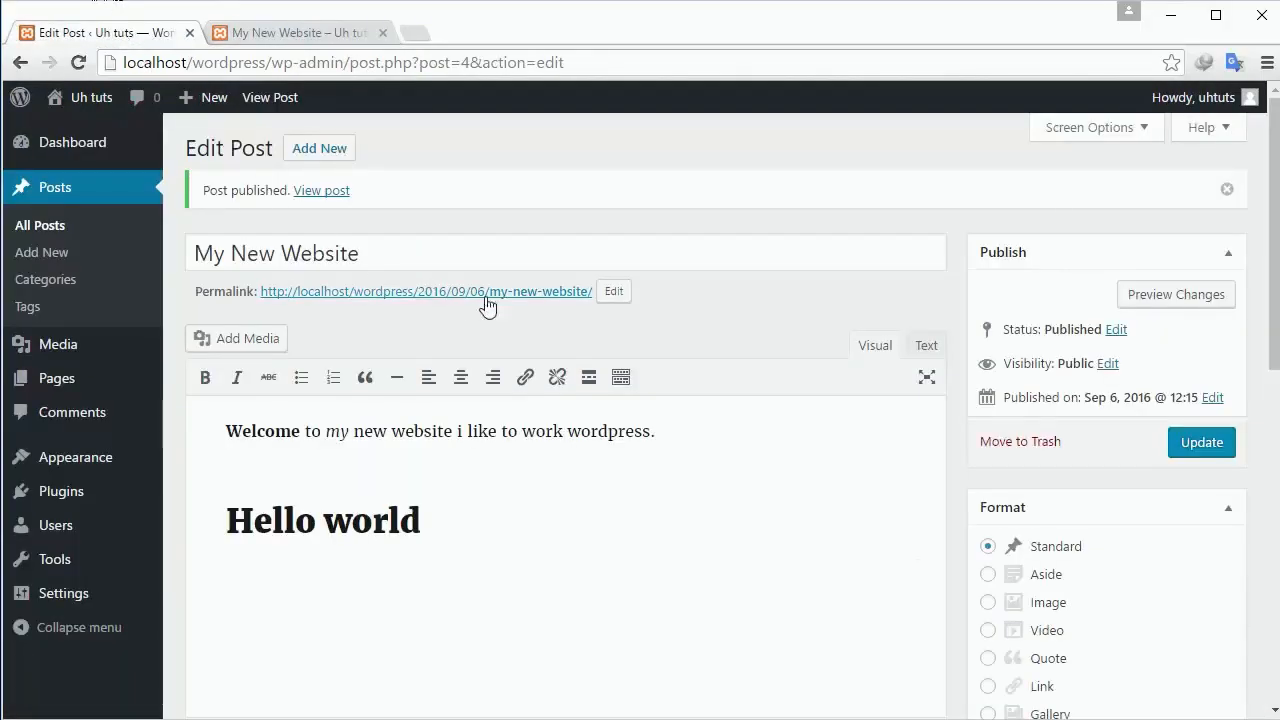
pyautogui.click(537, 296)
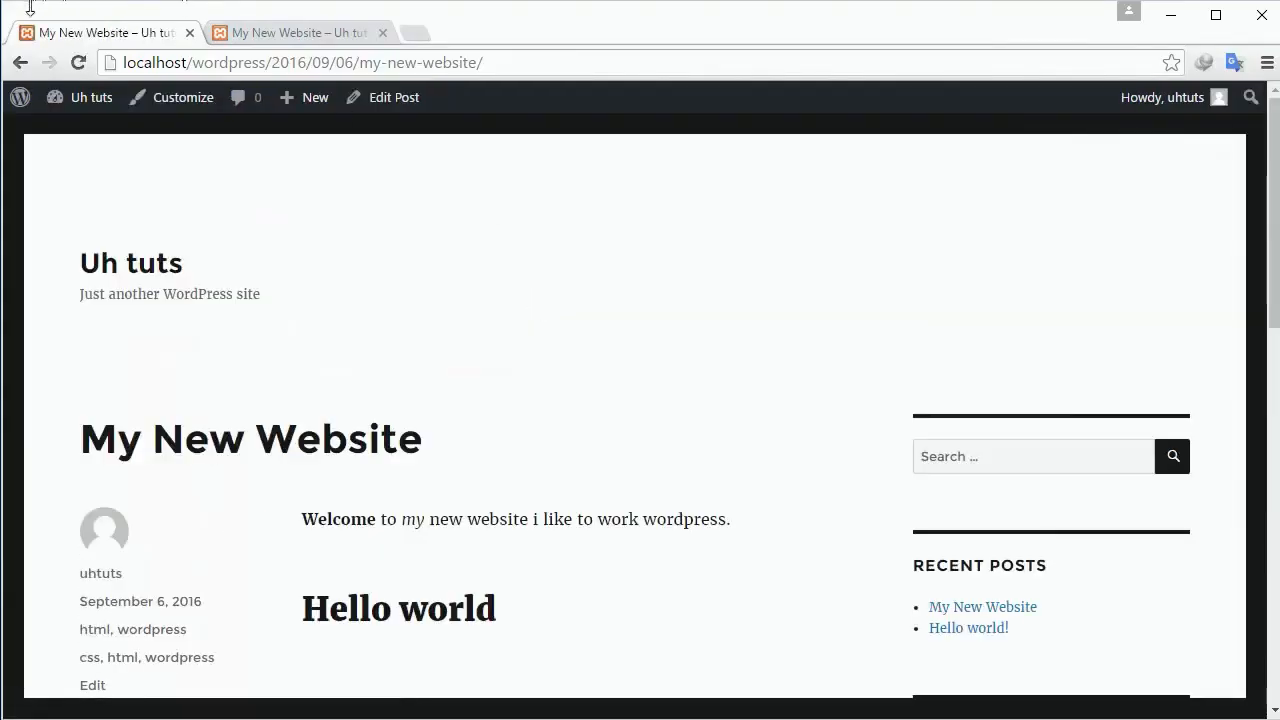
pyautogui.moveTo(10, 94)
pyautogui.click(20, 62)
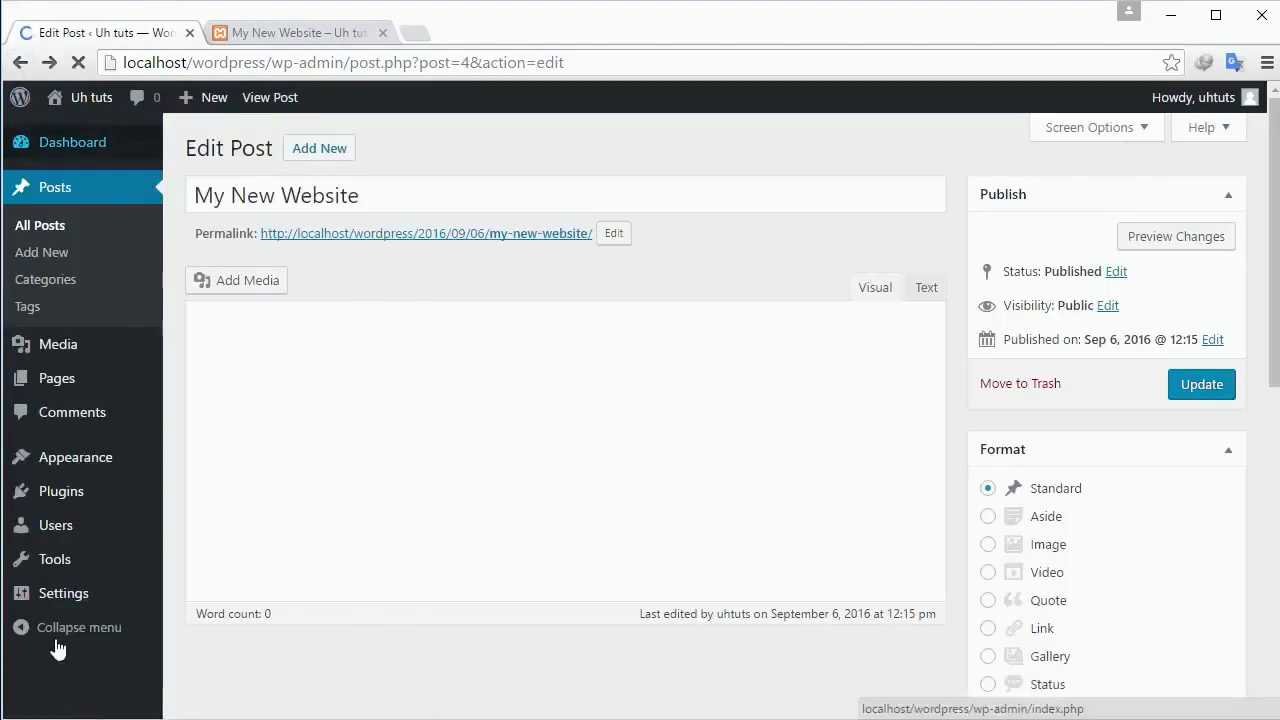
# Choose the Post name permalink structure in Settings > Permalinks and save it.
pyautogui.moveTo(66, 596)
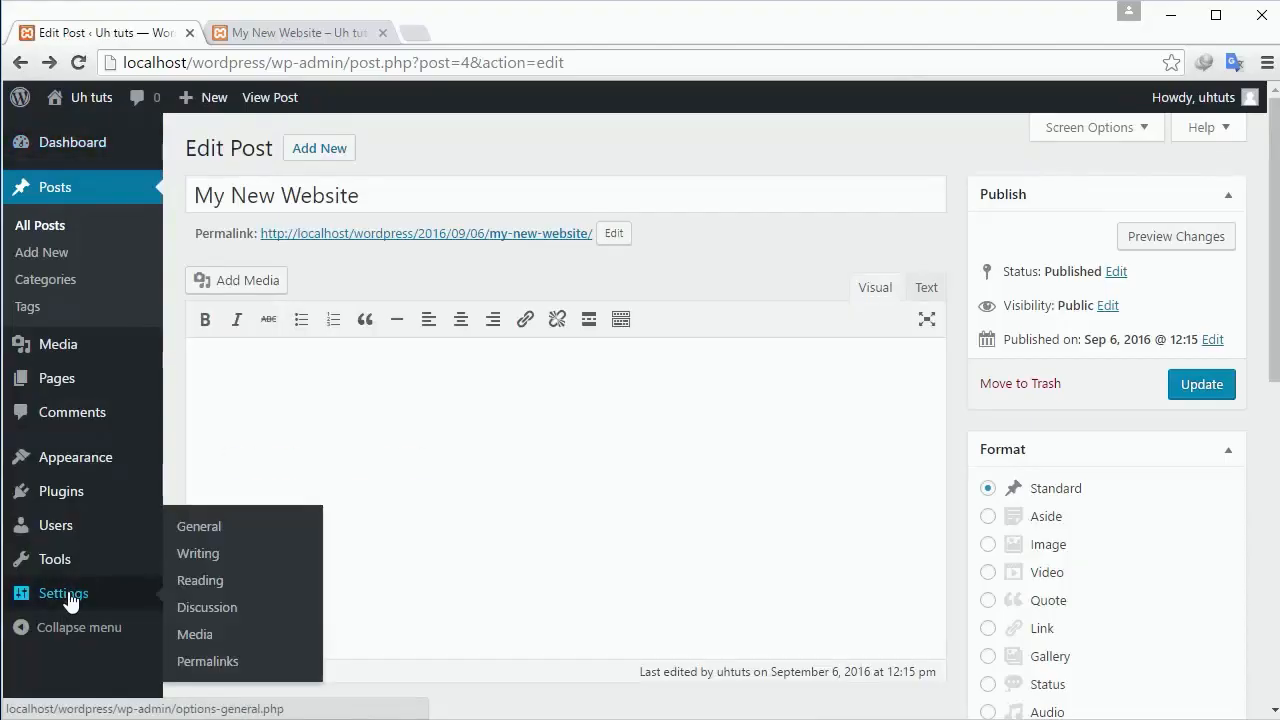
pyautogui.click(224, 659)
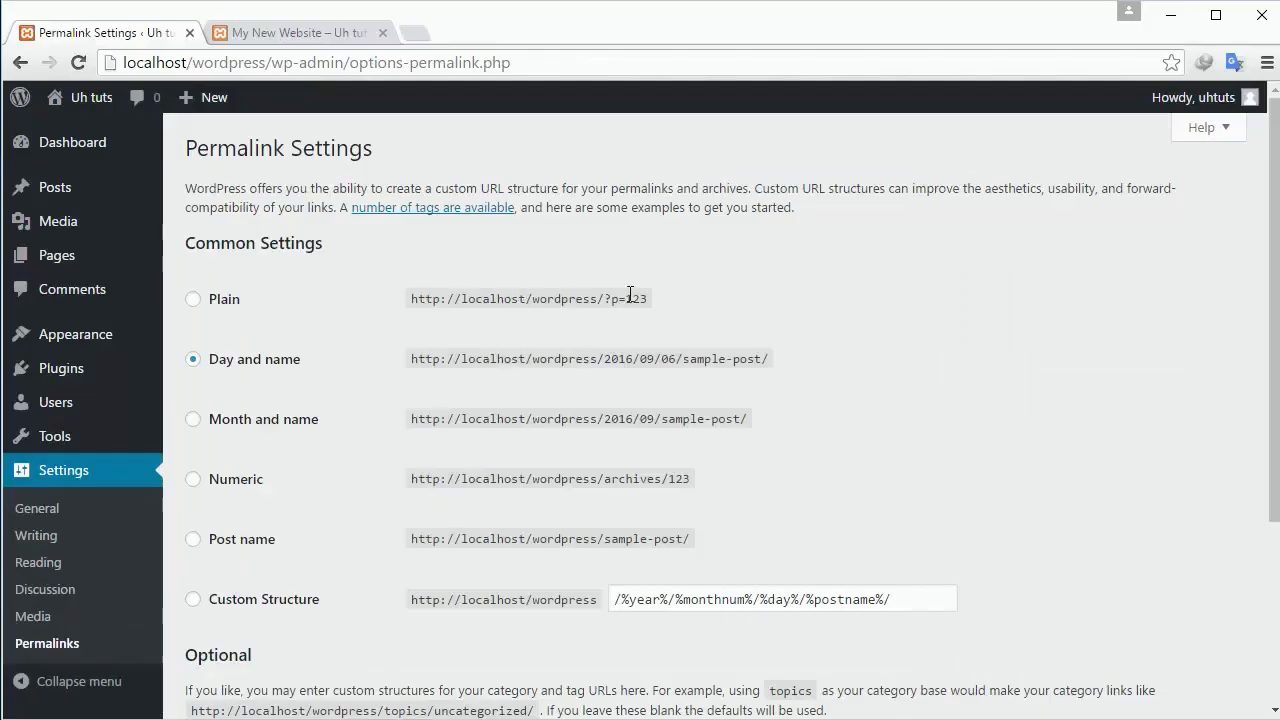
pyautogui.moveTo(598, 299); pyautogui.dragTo(625, 299)
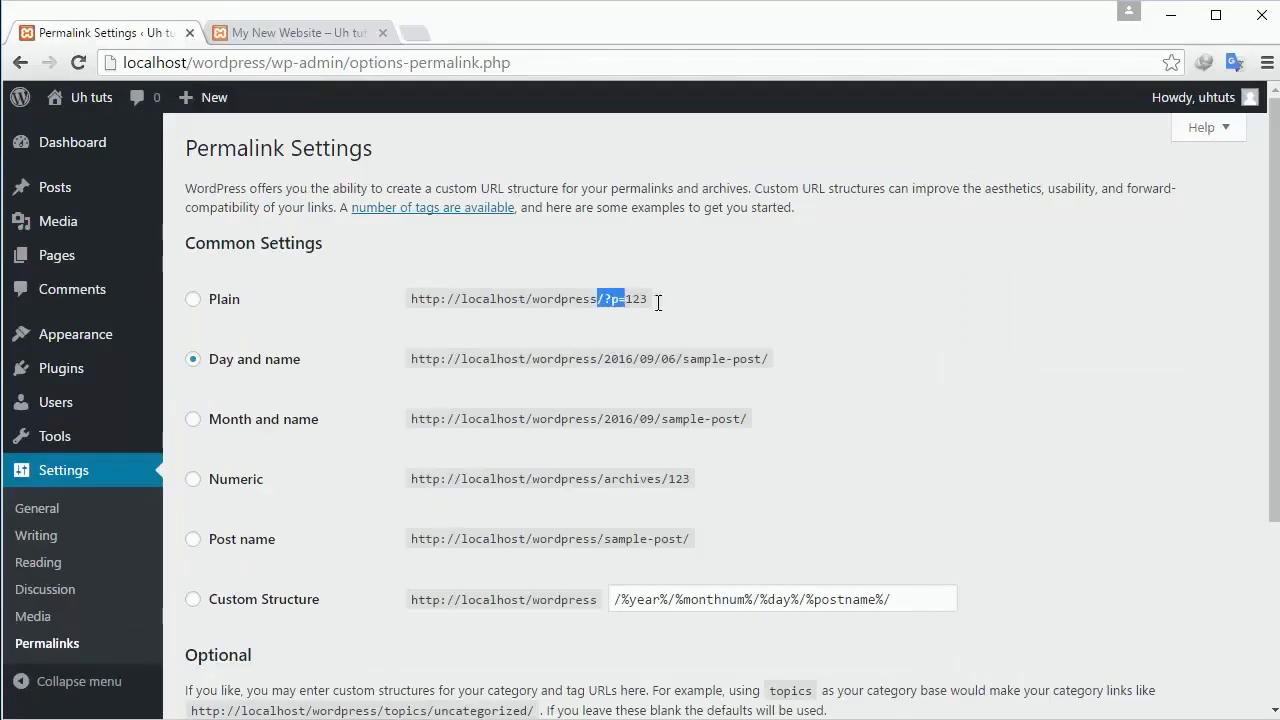
pyautogui.click(408, 365)
pyautogui.click(224, 541)
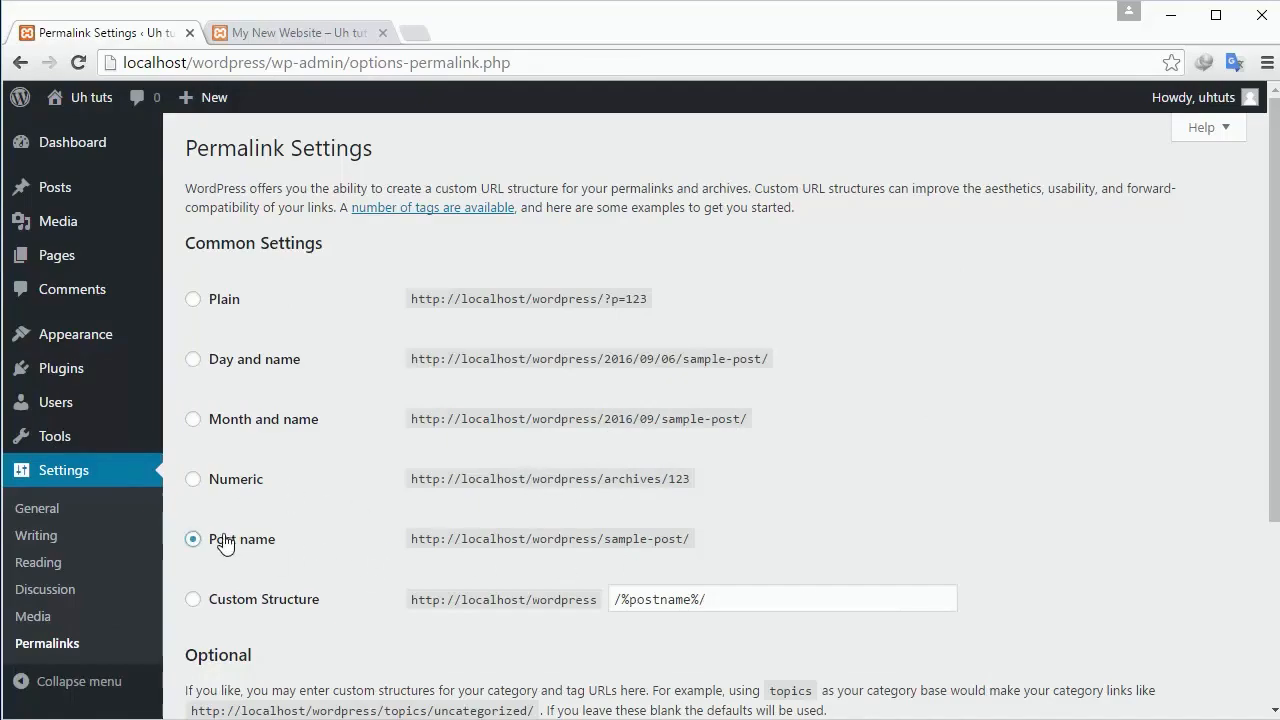
pyautogui.scroll(-3, 226, 545)
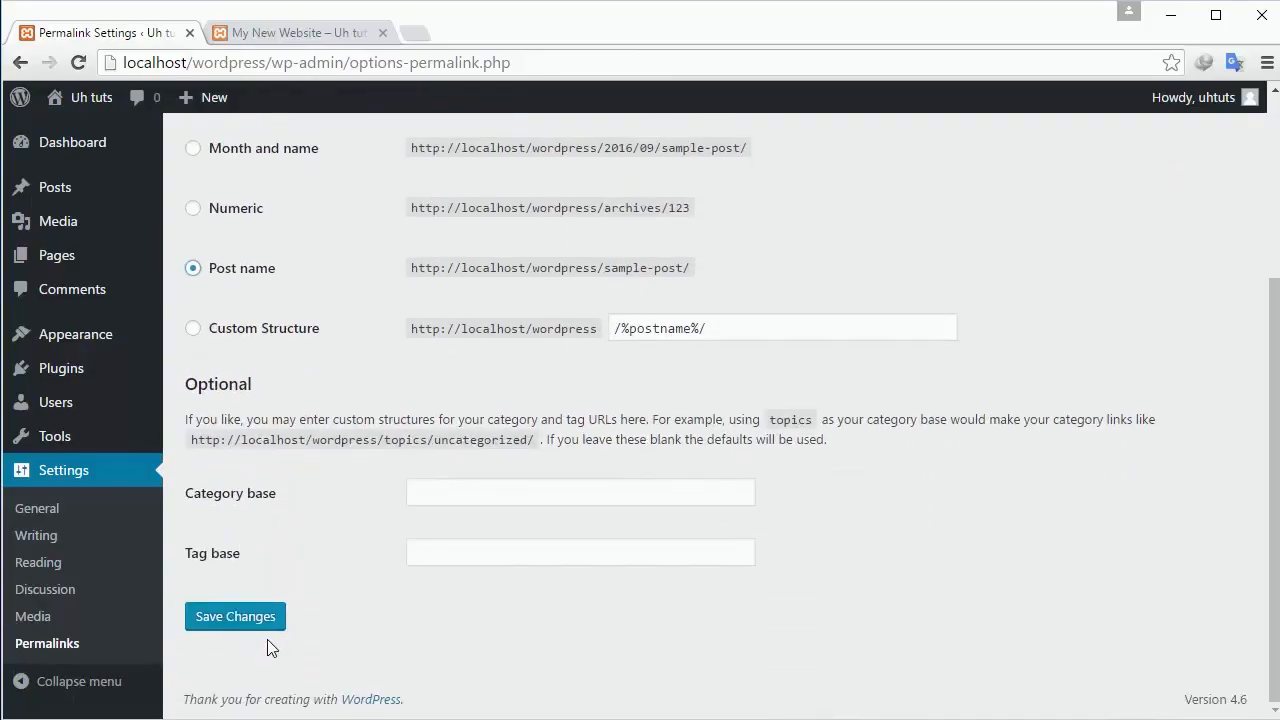
pyautogui.click(243, 621)
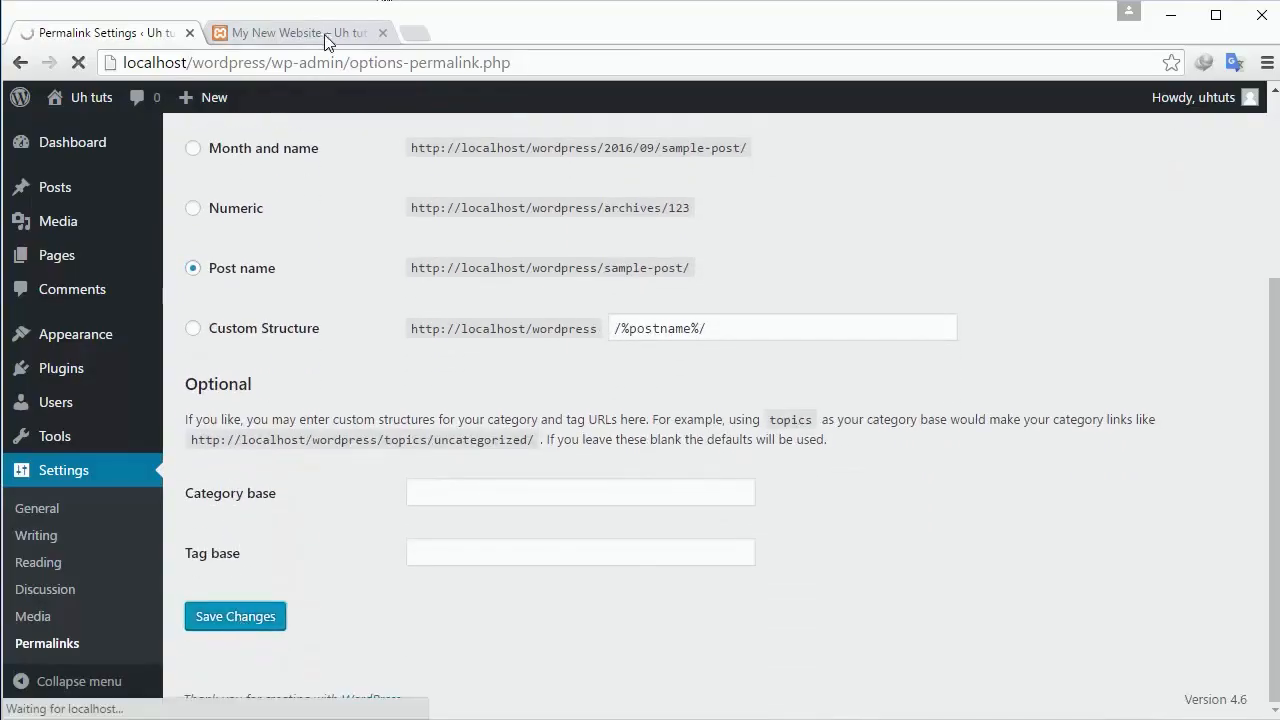
# Reload My New Website, then visit Hello world! at localhost/wordpress/hello-world/.
pyautogui.click(326, 38)
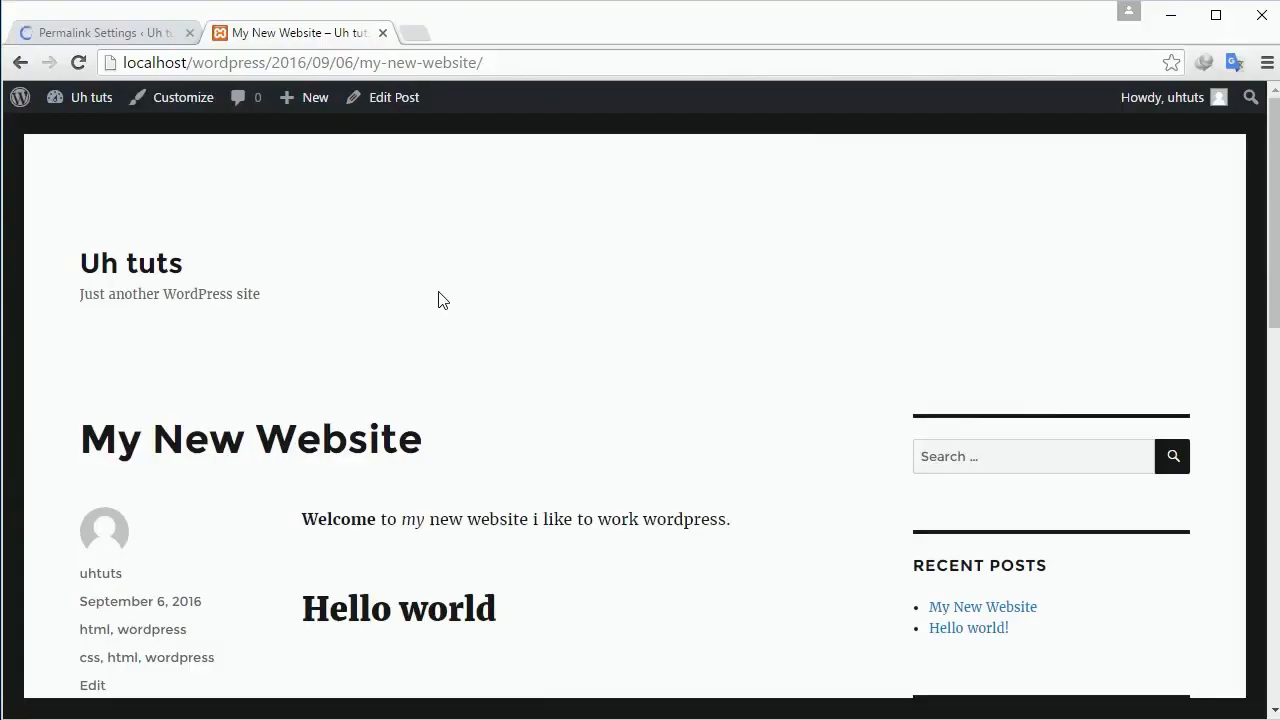
pyautogui.press('F5')
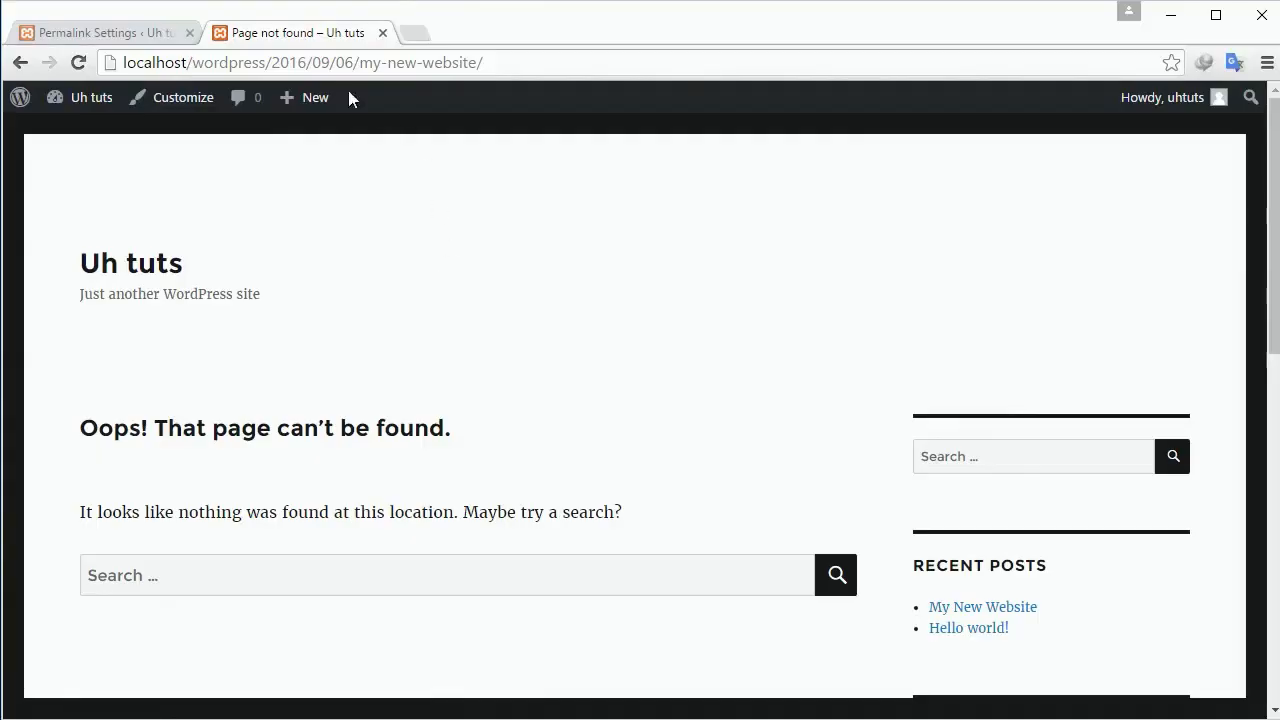
pyautogui.click(136, 28)
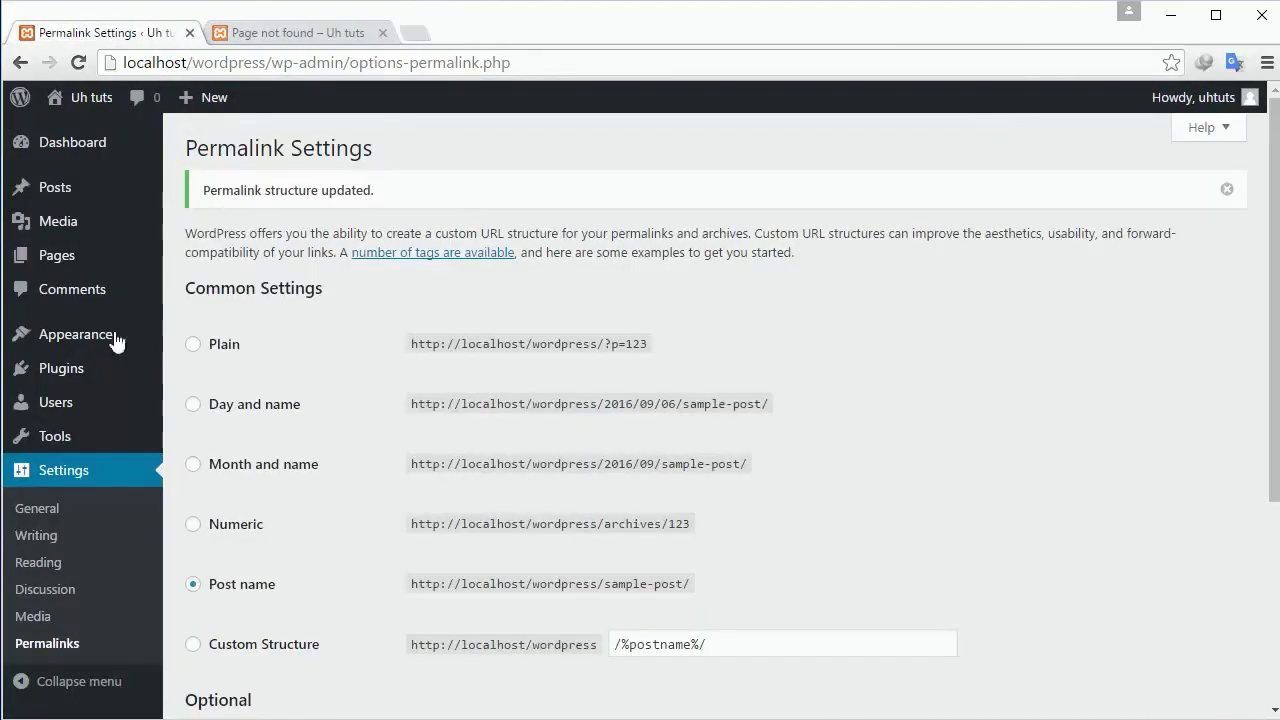
pyautogui.click(62, 196)
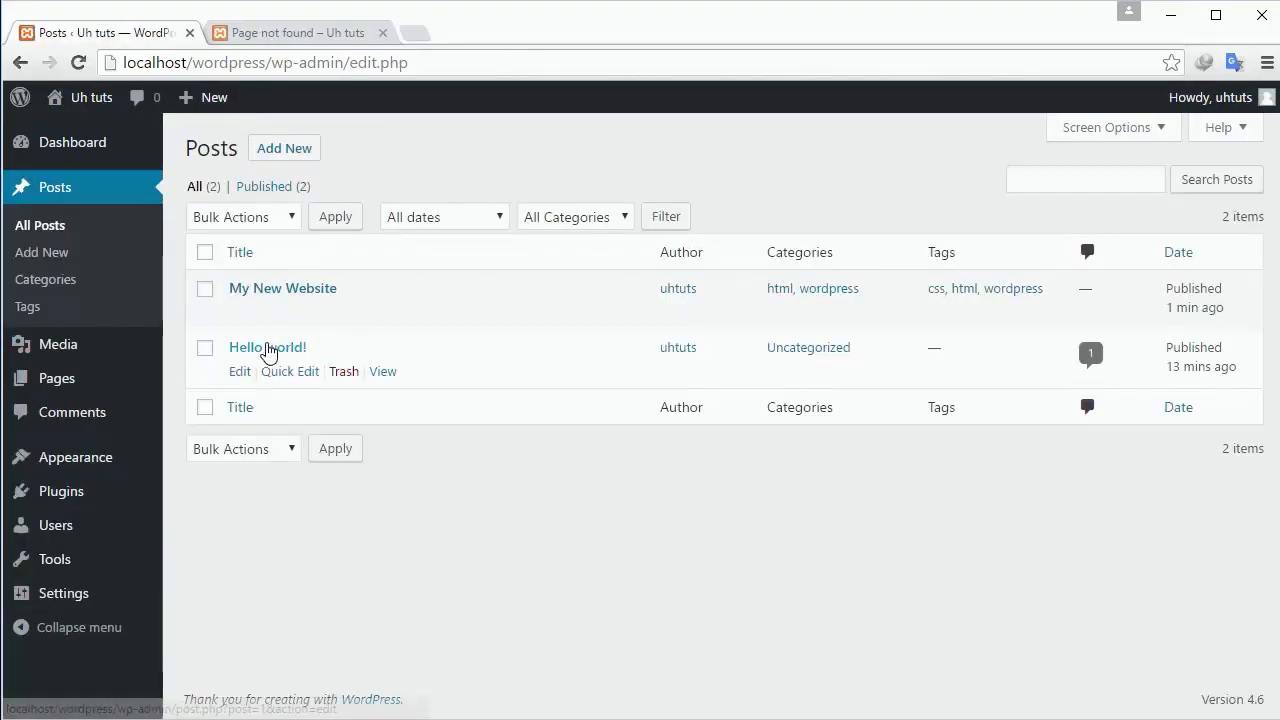
pyautogui.click(267, 350)
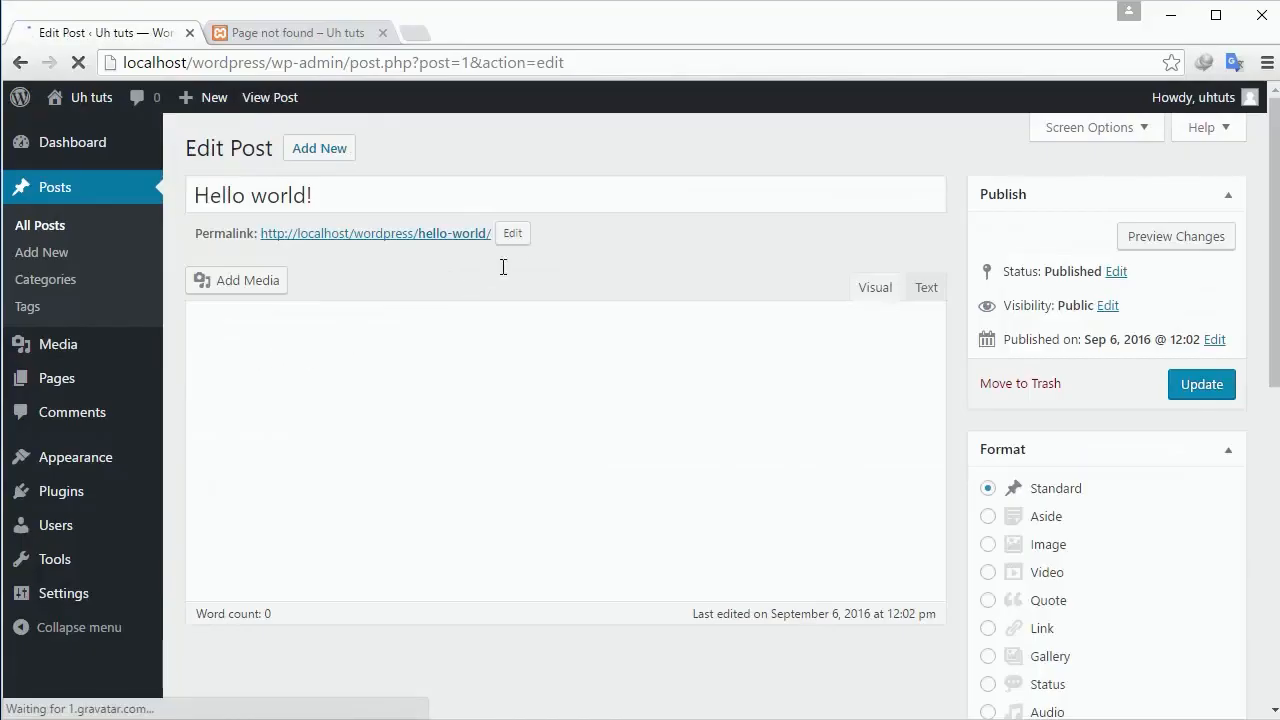
pyautogui.click(416, 244)
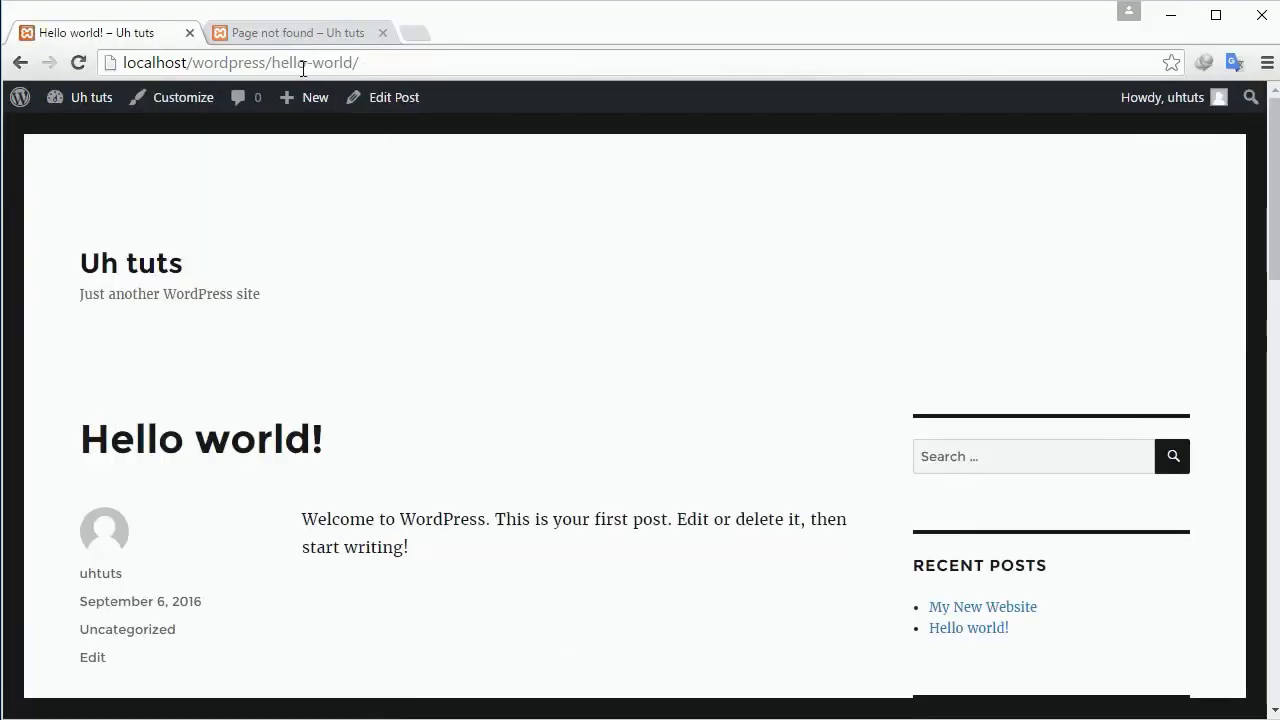
pyautogui.moveTo(266, 62); pyautogui.dragTo(403, 63)
pyautogui.click(382, 33)
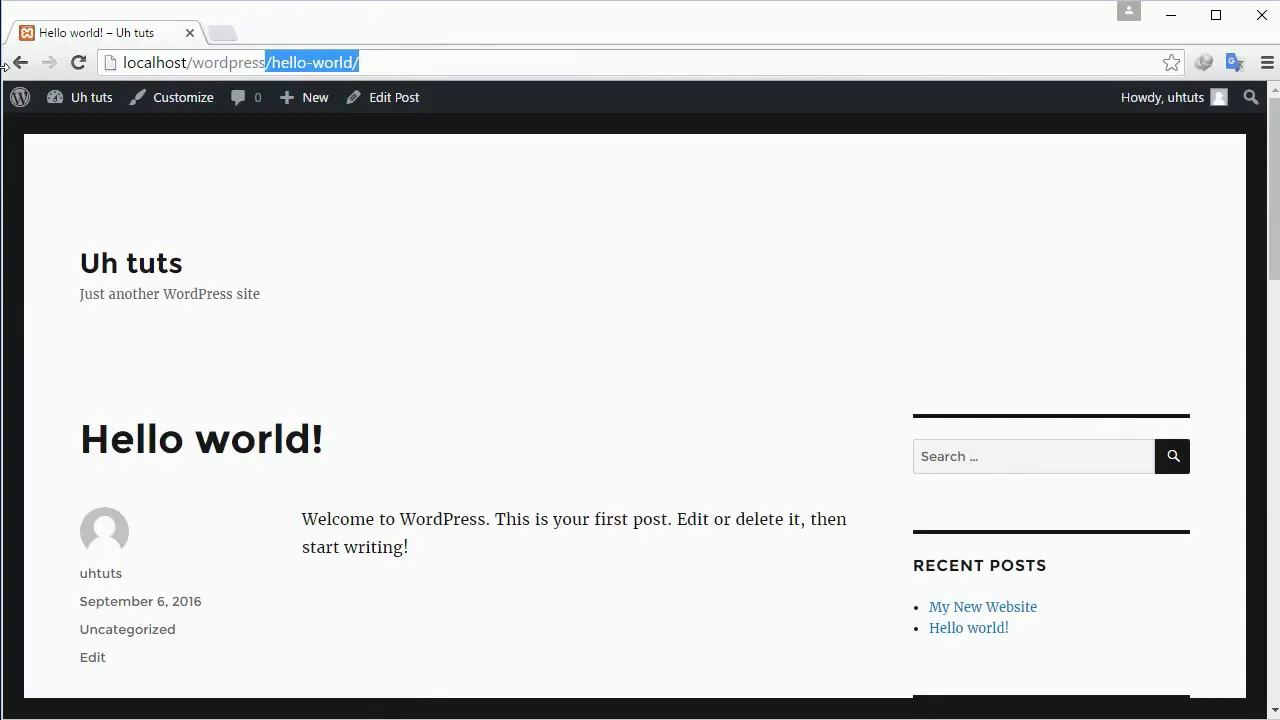
pyautogui.press('Return')
pyautogui.click(34, 75)
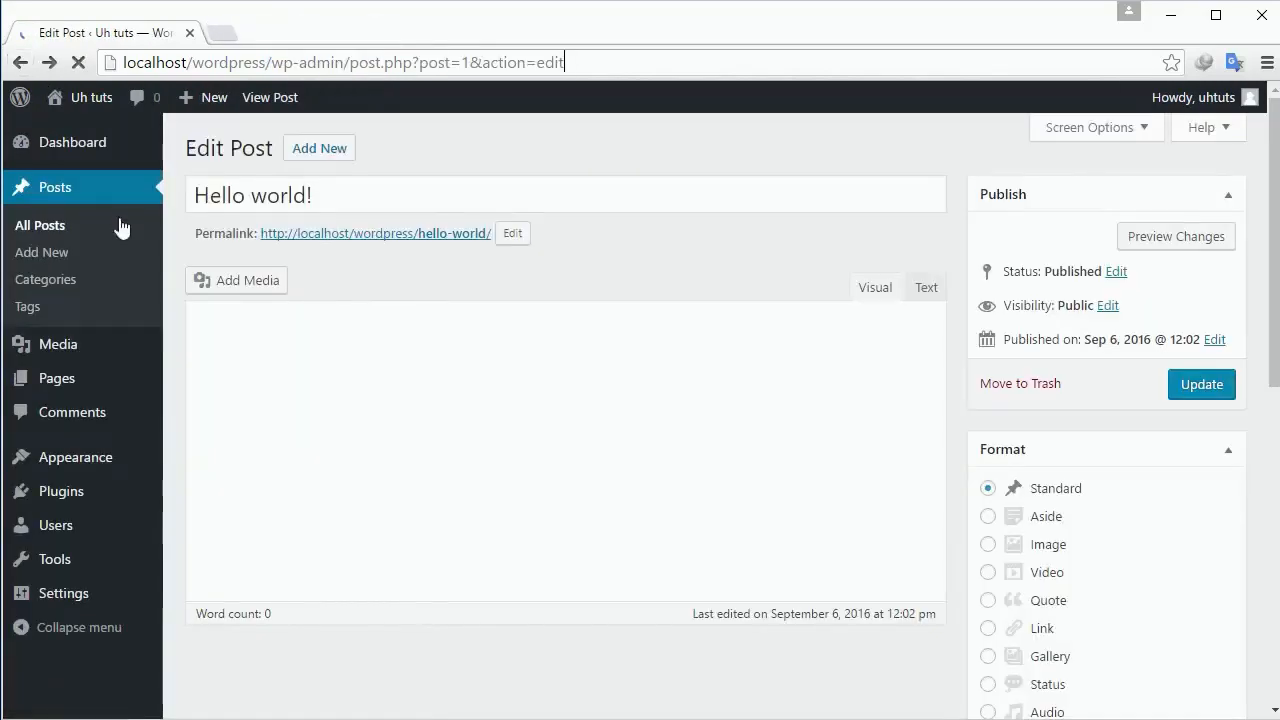
# Browse the post Categories and Tags pages, then open the empty Media Library.
pyautogui.click(41, 284)
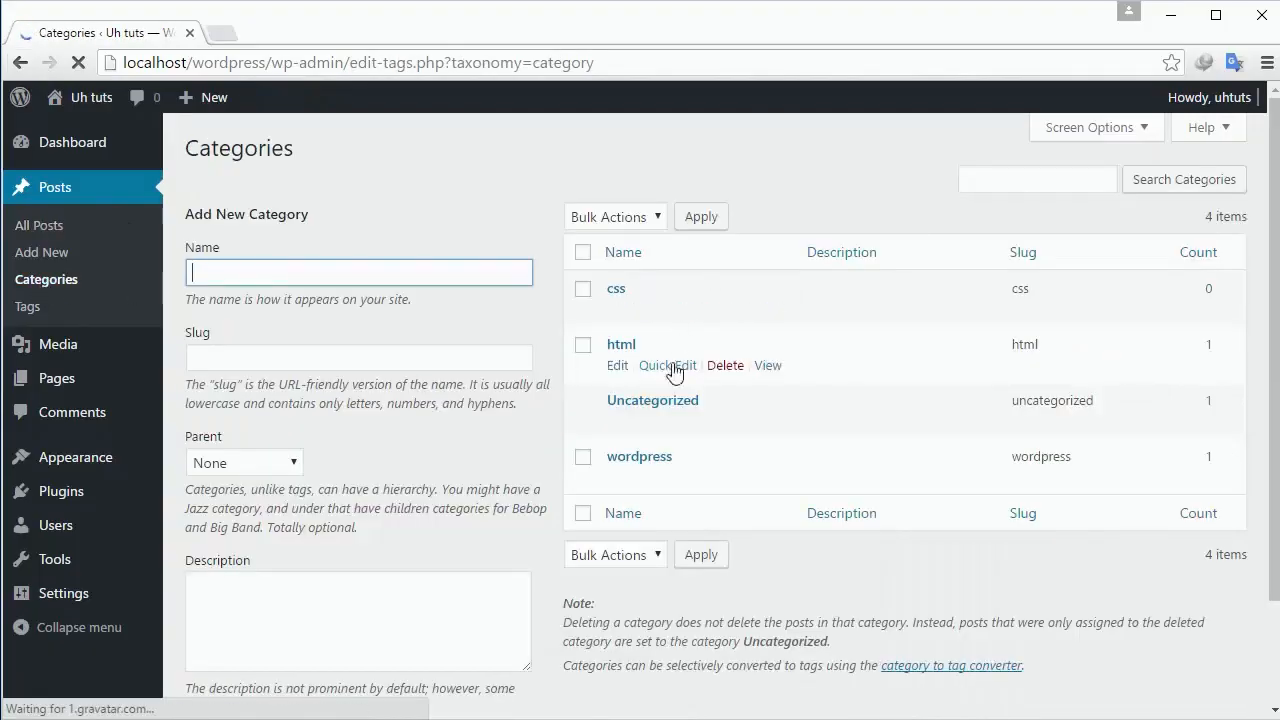
pyautogui.moveTo(617, 308)
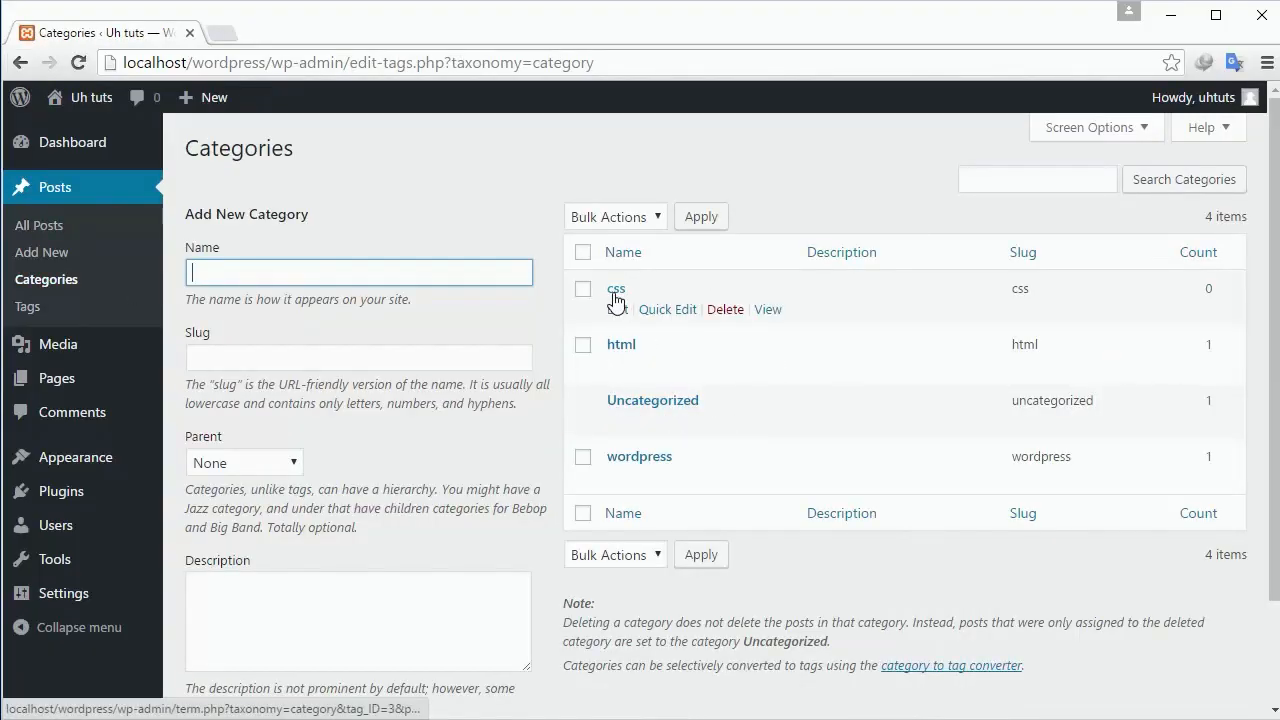
pyautogui.moveTo(607, 368)
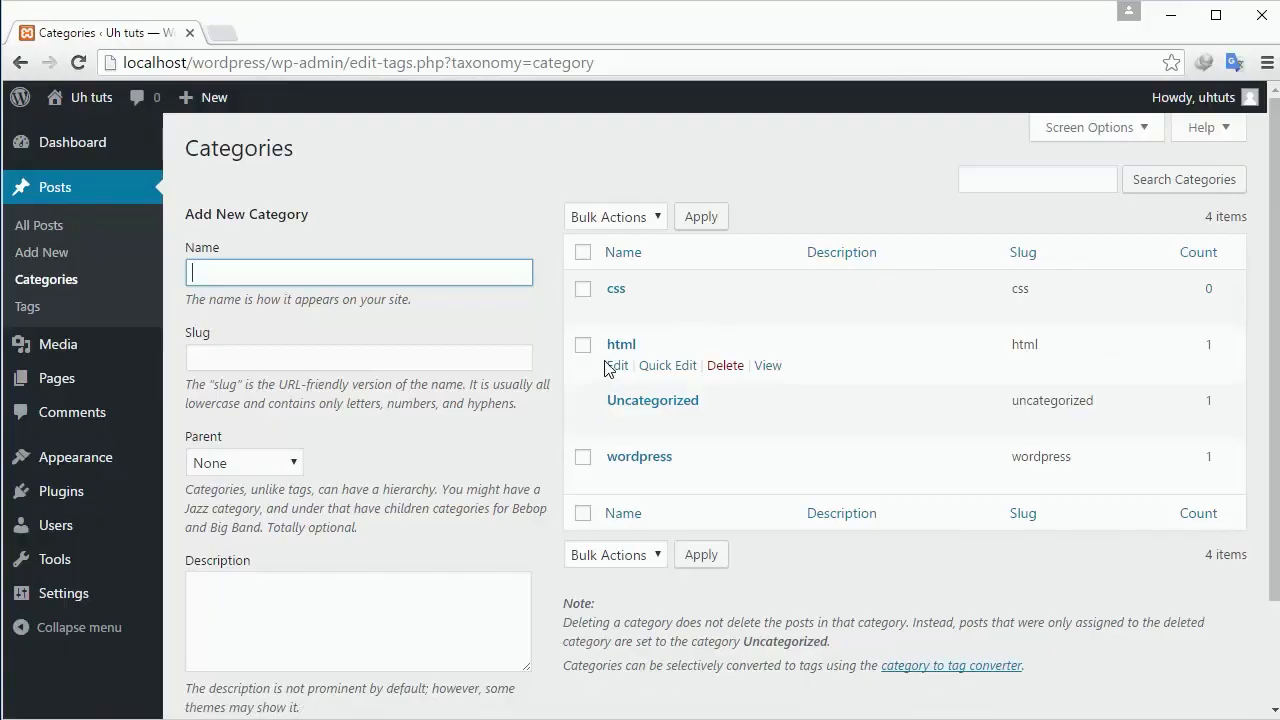
pyautogui.moveTo(628, 462)
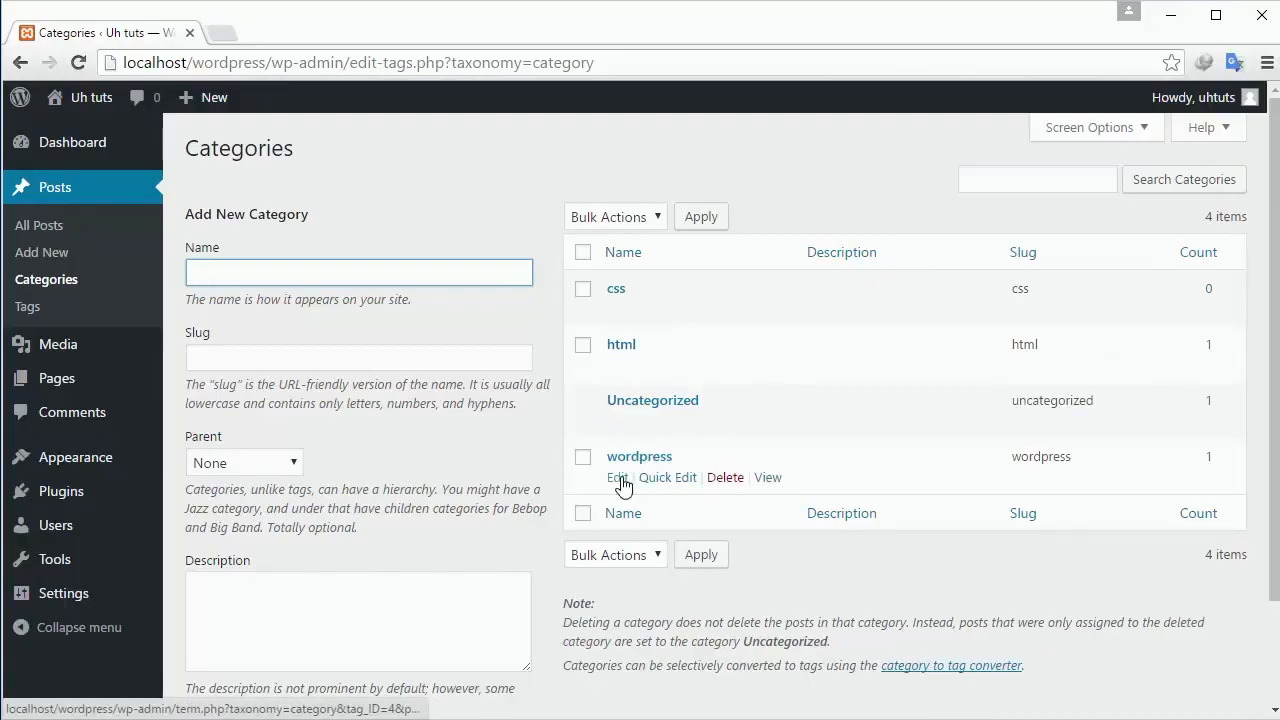
pyautogui.scroll(-2, 590, 430)
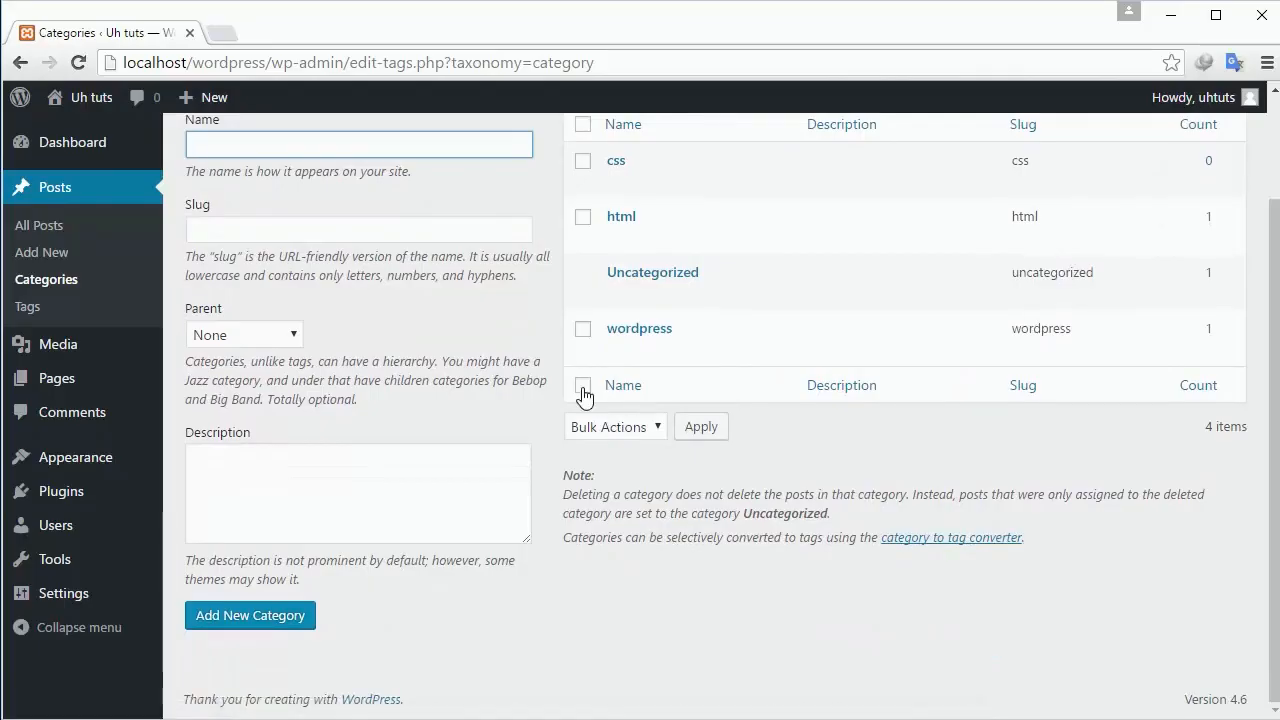
pyautogui.scroll(1, 585, 397)
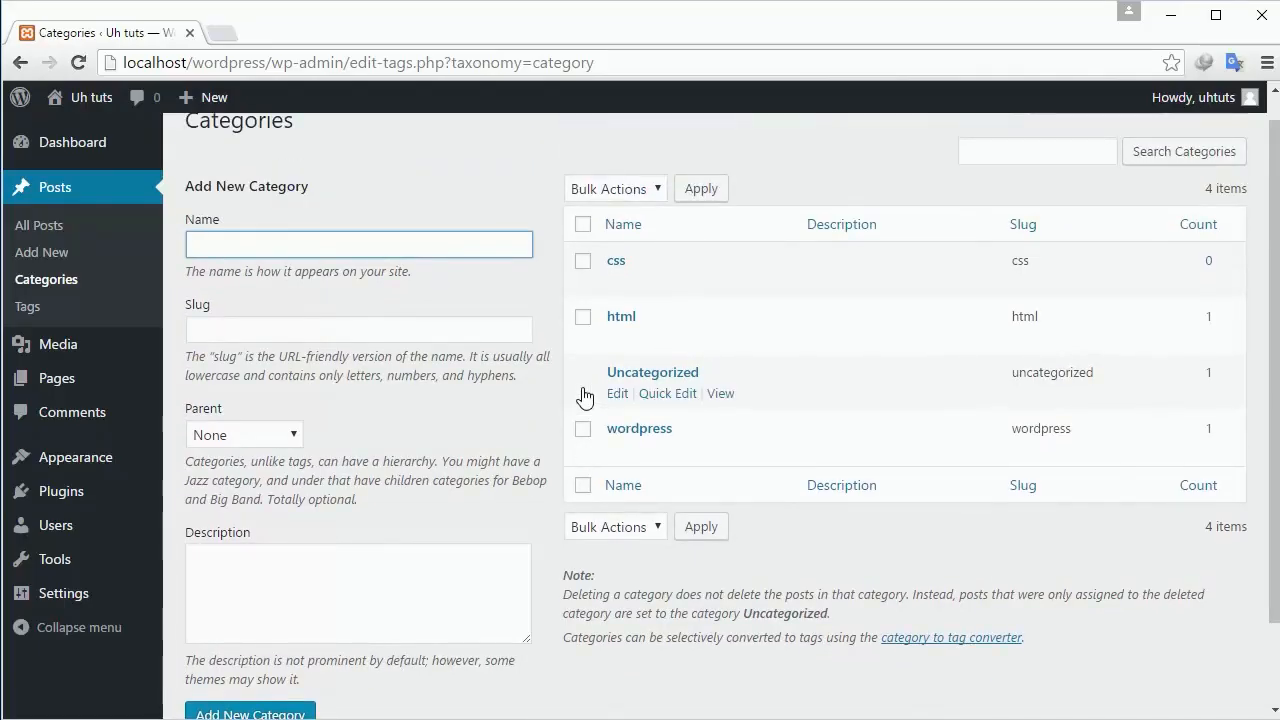
pyautogui.click(36, 306)
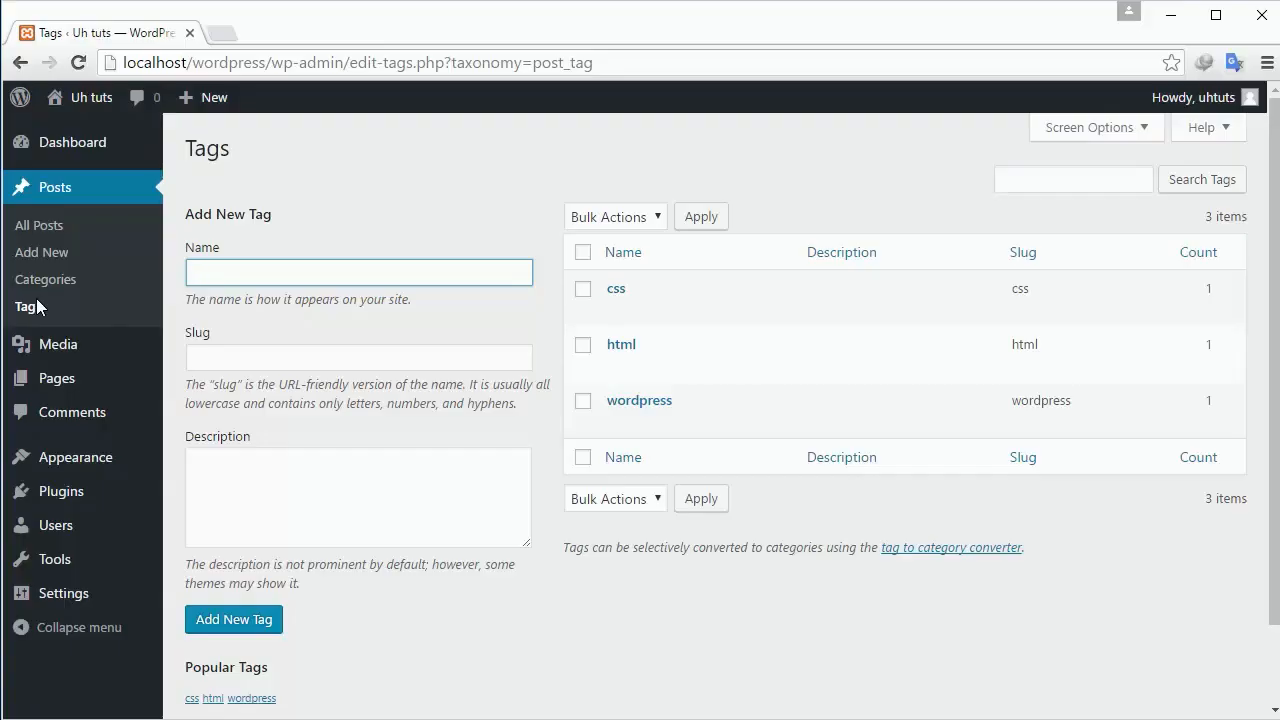
pyautogui.click(88, 358)
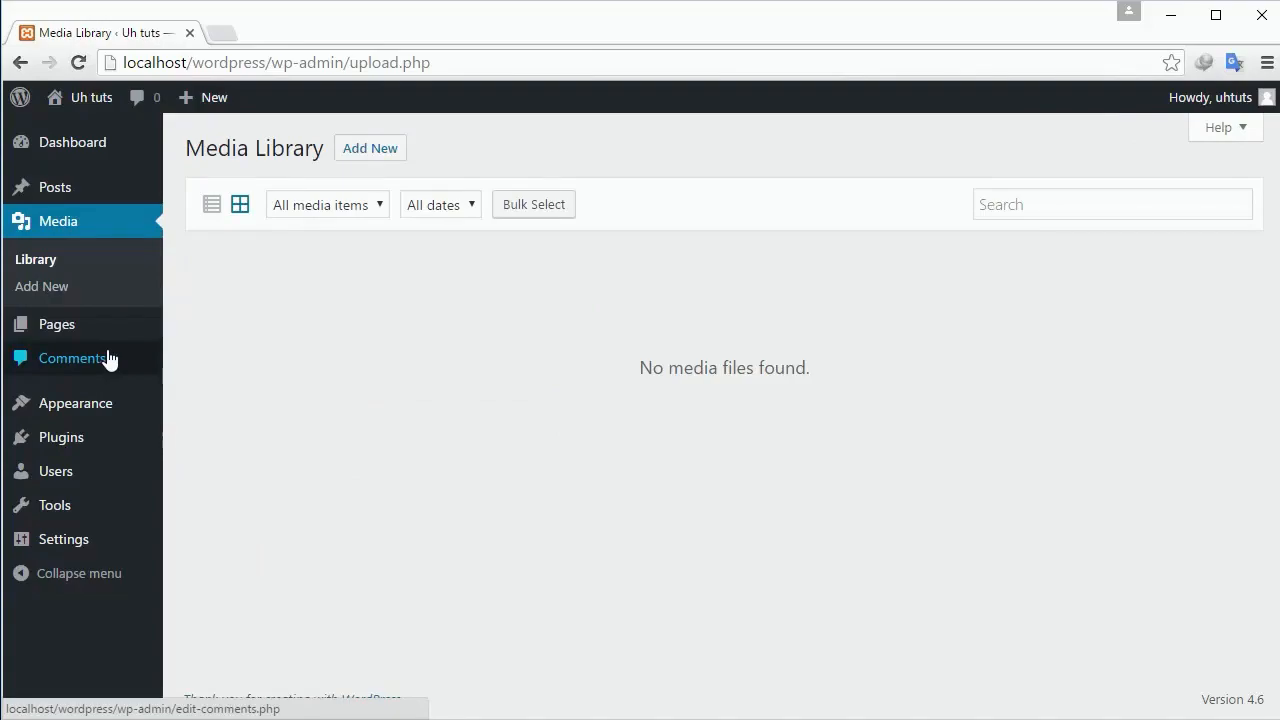
# Open the media upload area and file picker, cancel without uploading, then go to Pages.
pyautogui.click(364, 157)
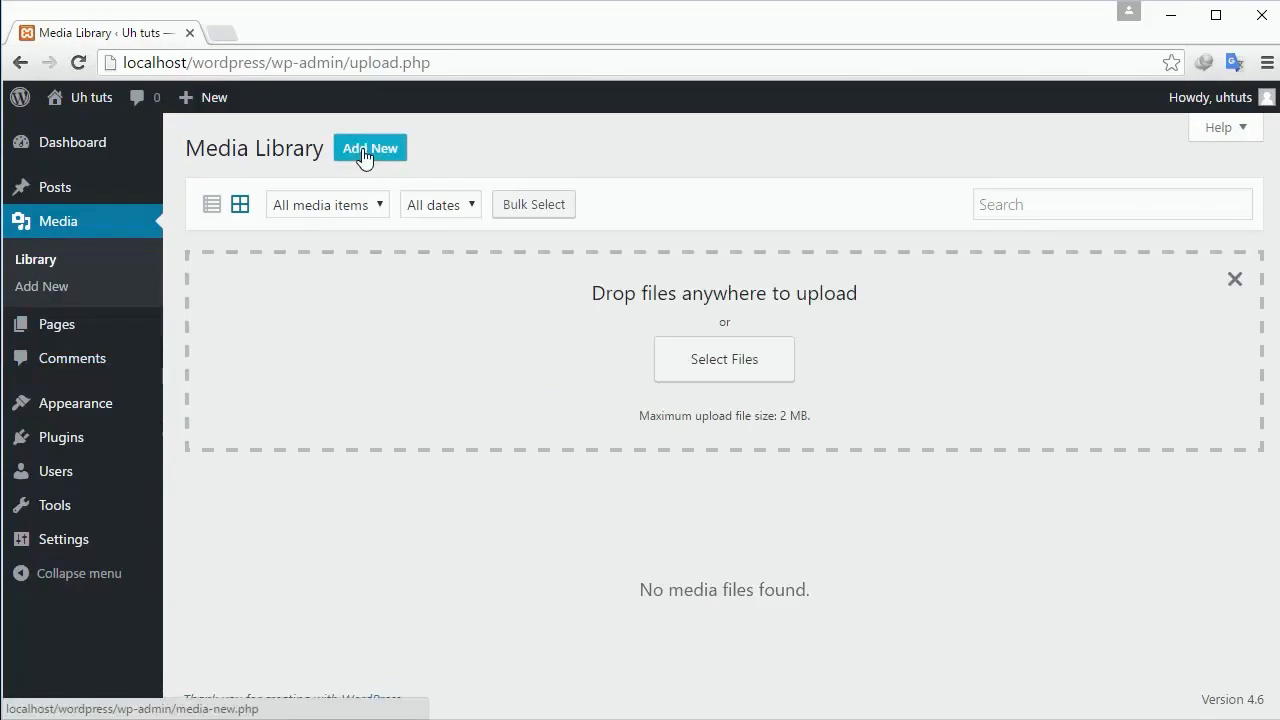
pyautogui.click(757, 383)
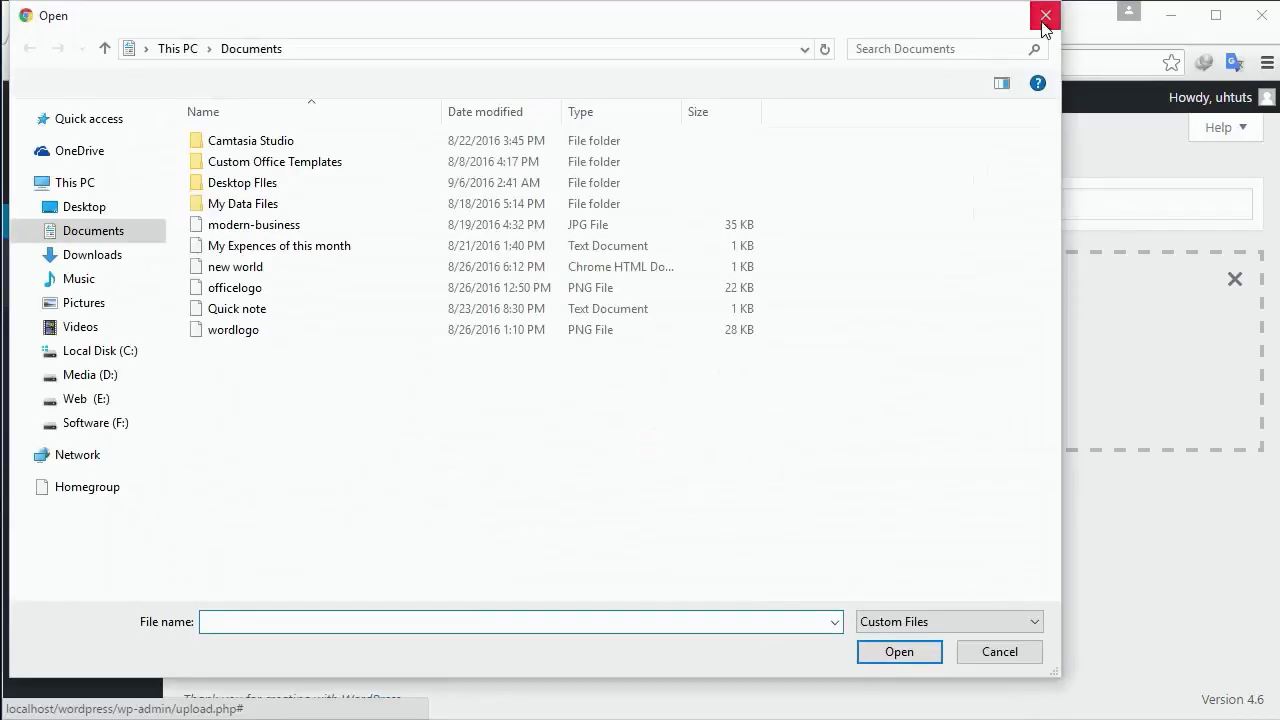
pyautogui.click(1045, 16)
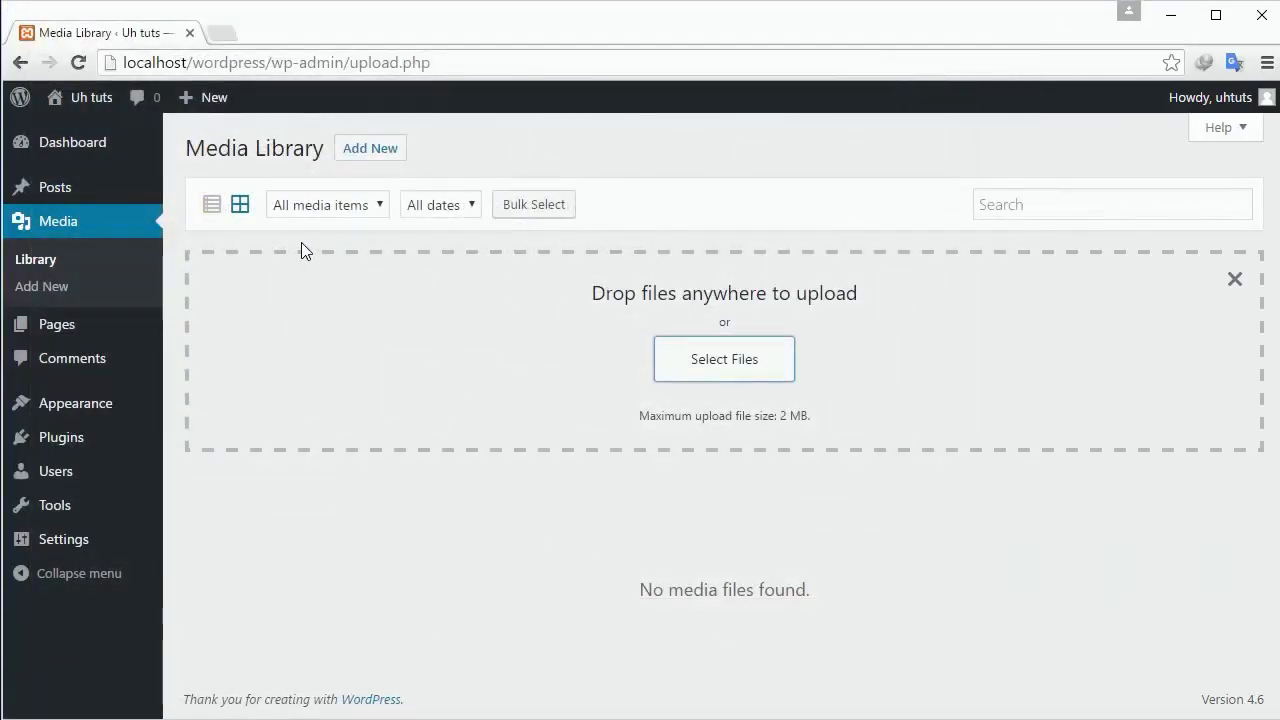
pyautogui.click(37, 263)
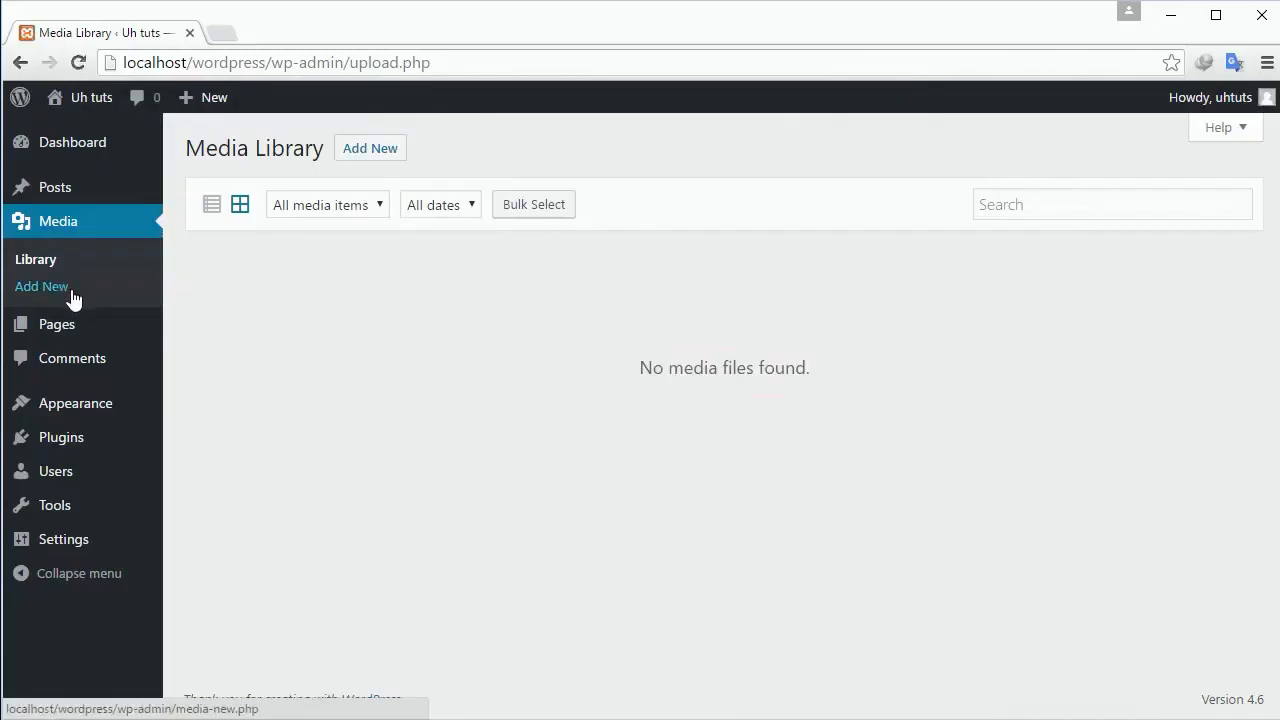
pyautogui.click(71, 291)
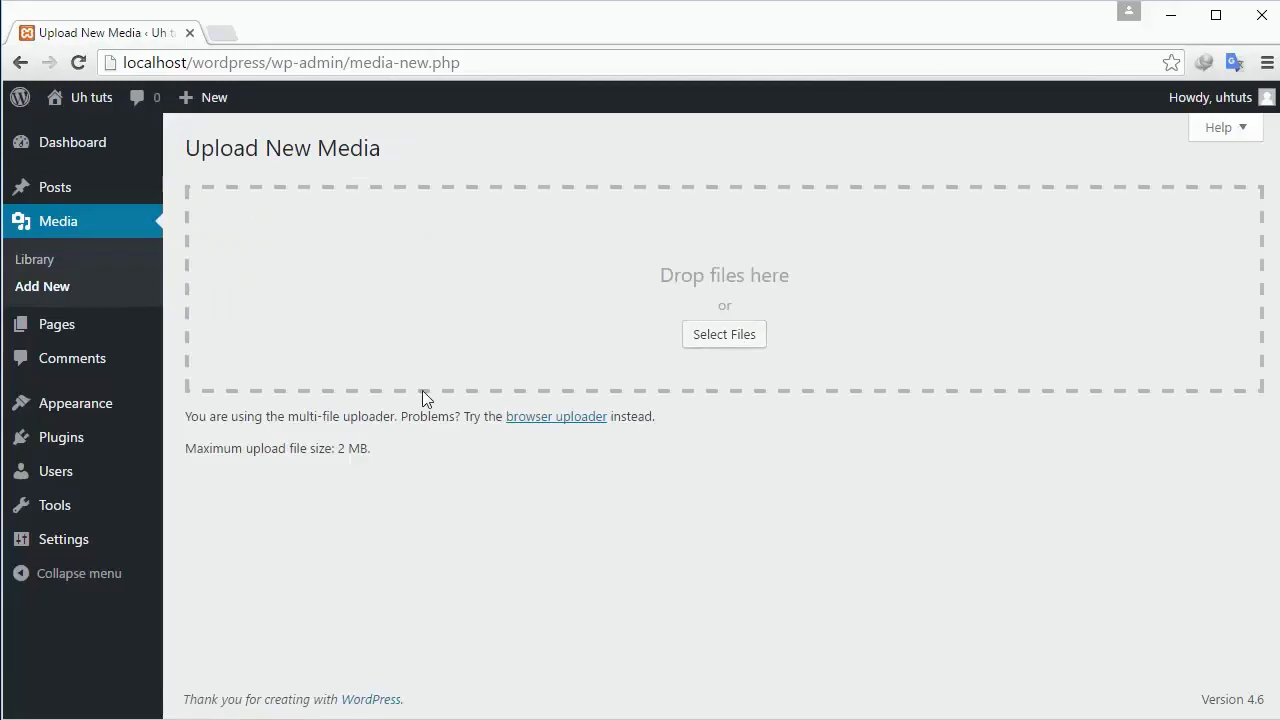
pyautogui.click(77, 341)
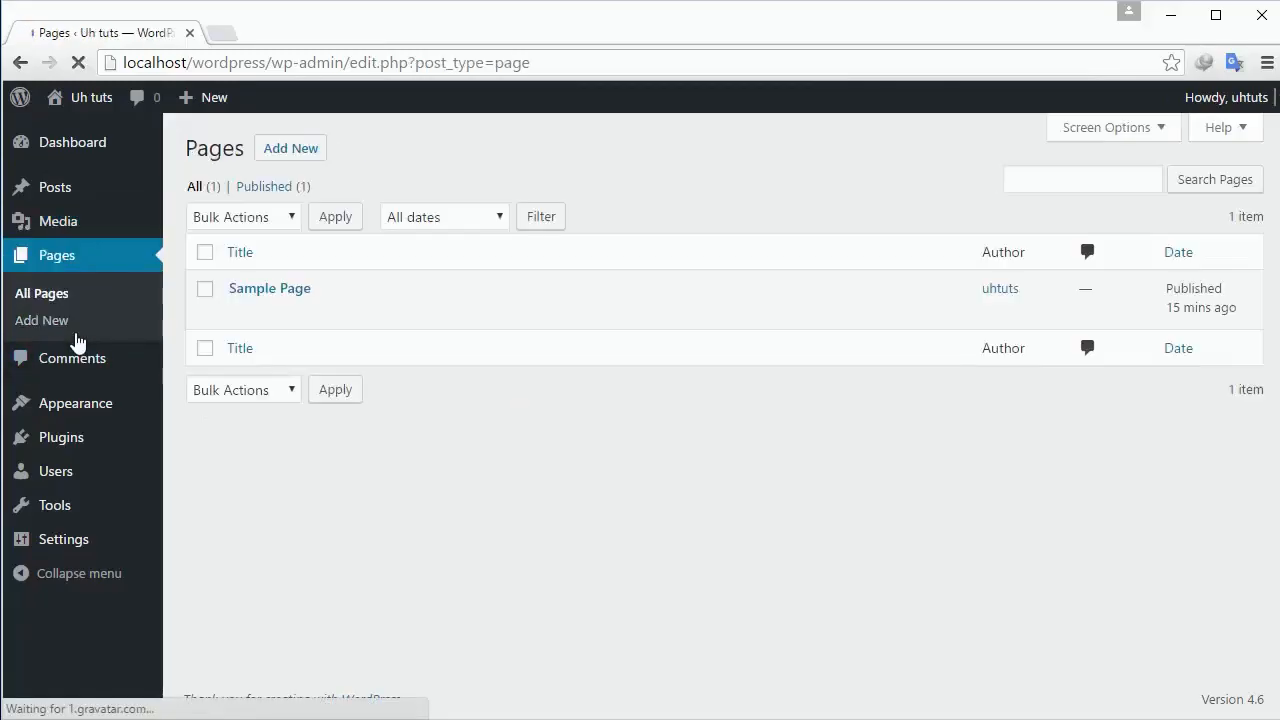
# Open the live Uh tuts front page in a new tab, then return to admin General Settings.
pyautogui.click(220, 40)
pyautogui.click(131, 38)
pyautogui.rightClick(100, 138)
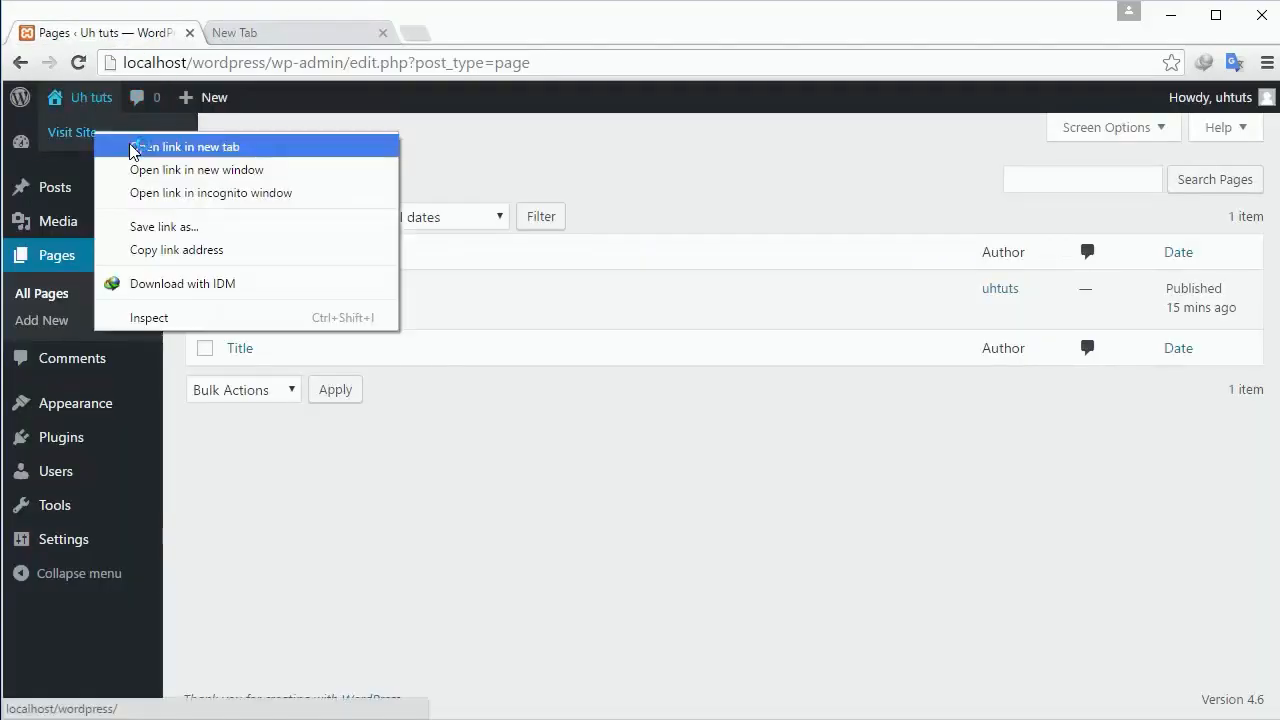
pyautogui.click(140, 146)
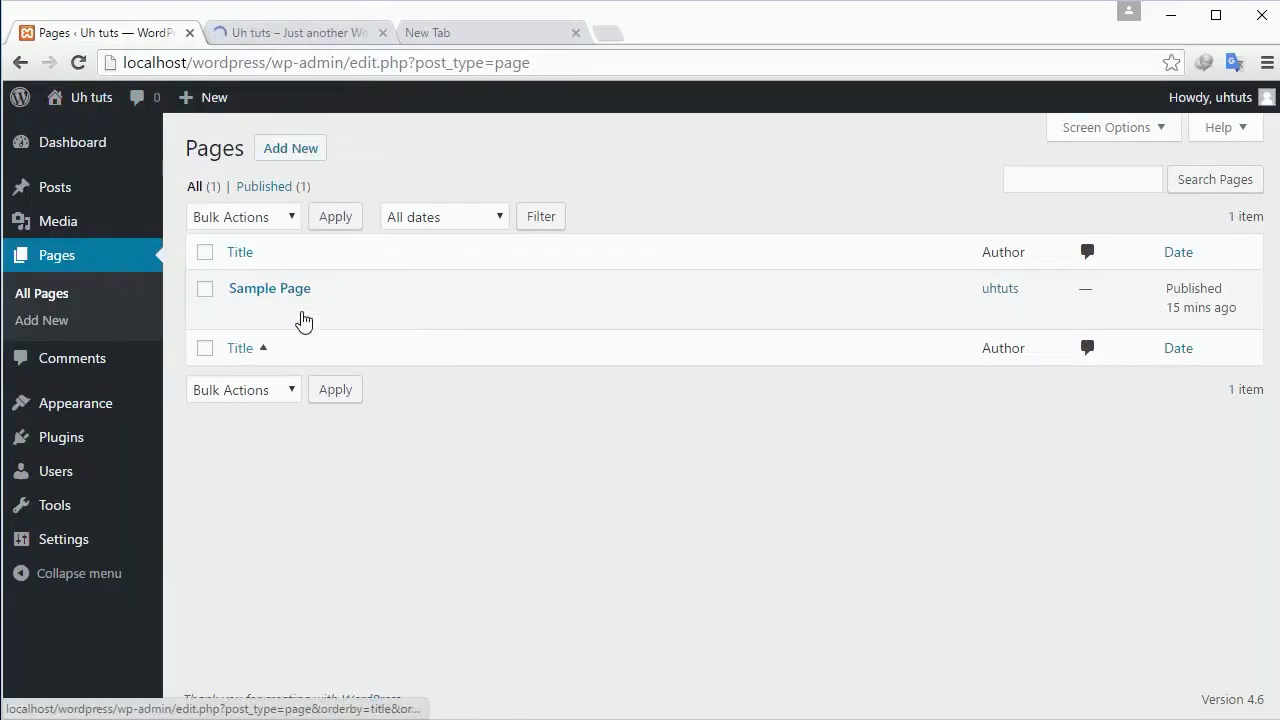
pyautogui.click(265, 36)
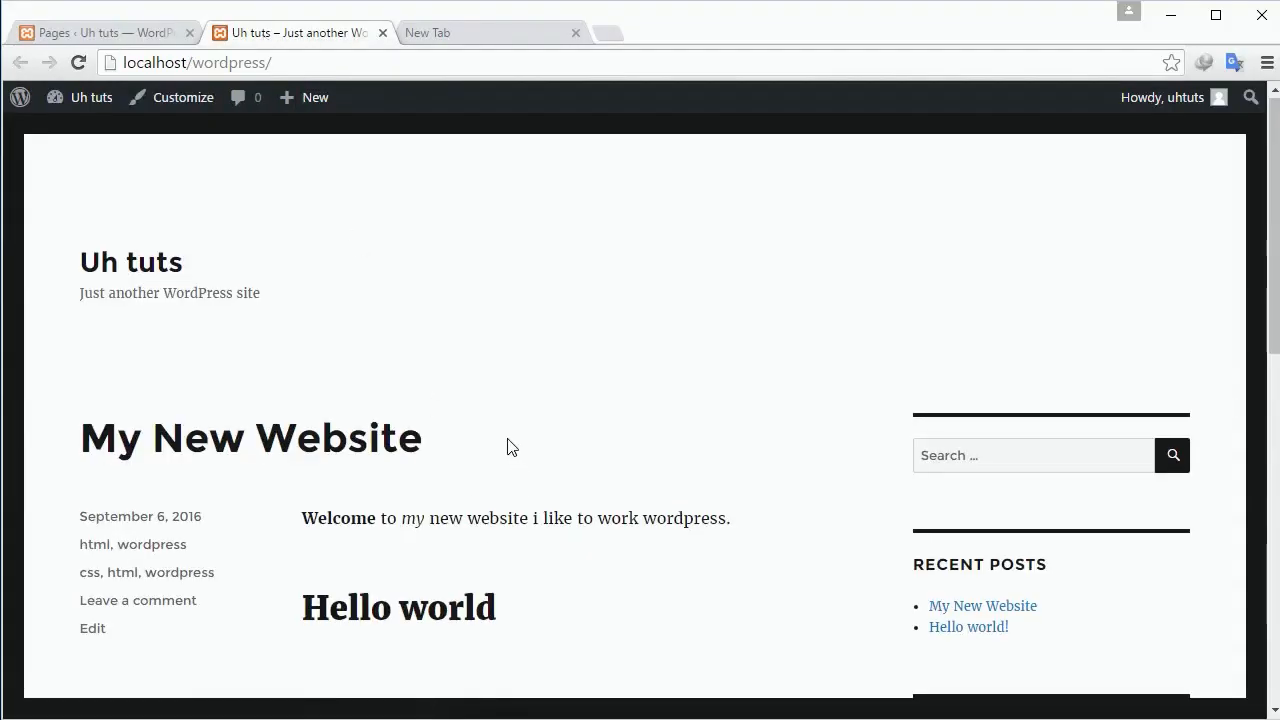
pyautogui.scroll(-1, 508, 445)
pyautogui.click(106, 35)
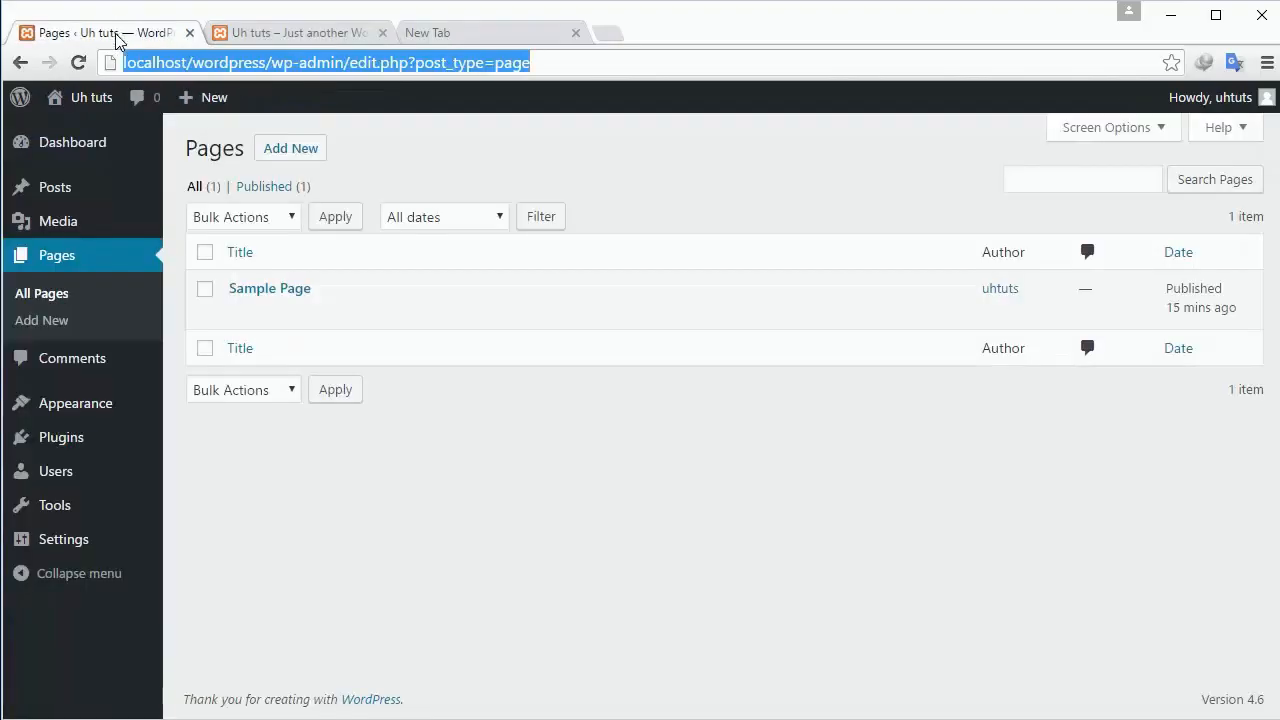
pyautogui.moveTo(112, 537)
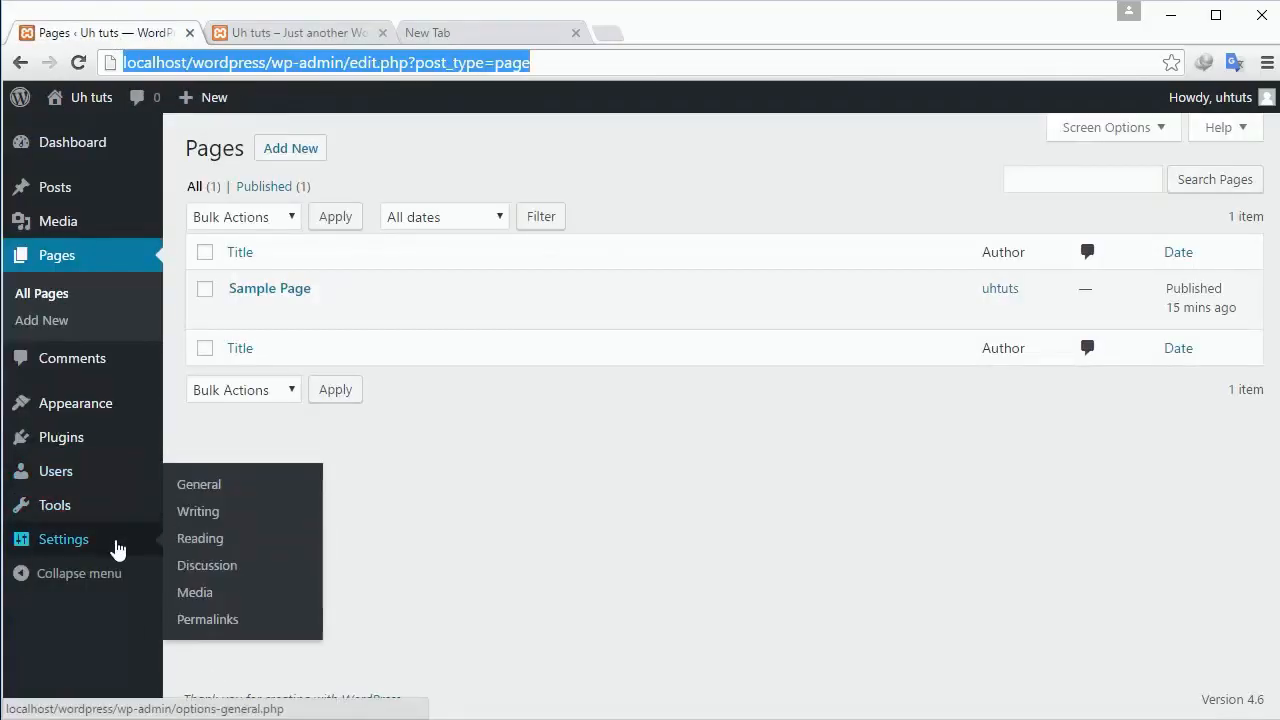
pyautogui.click(228, 491)
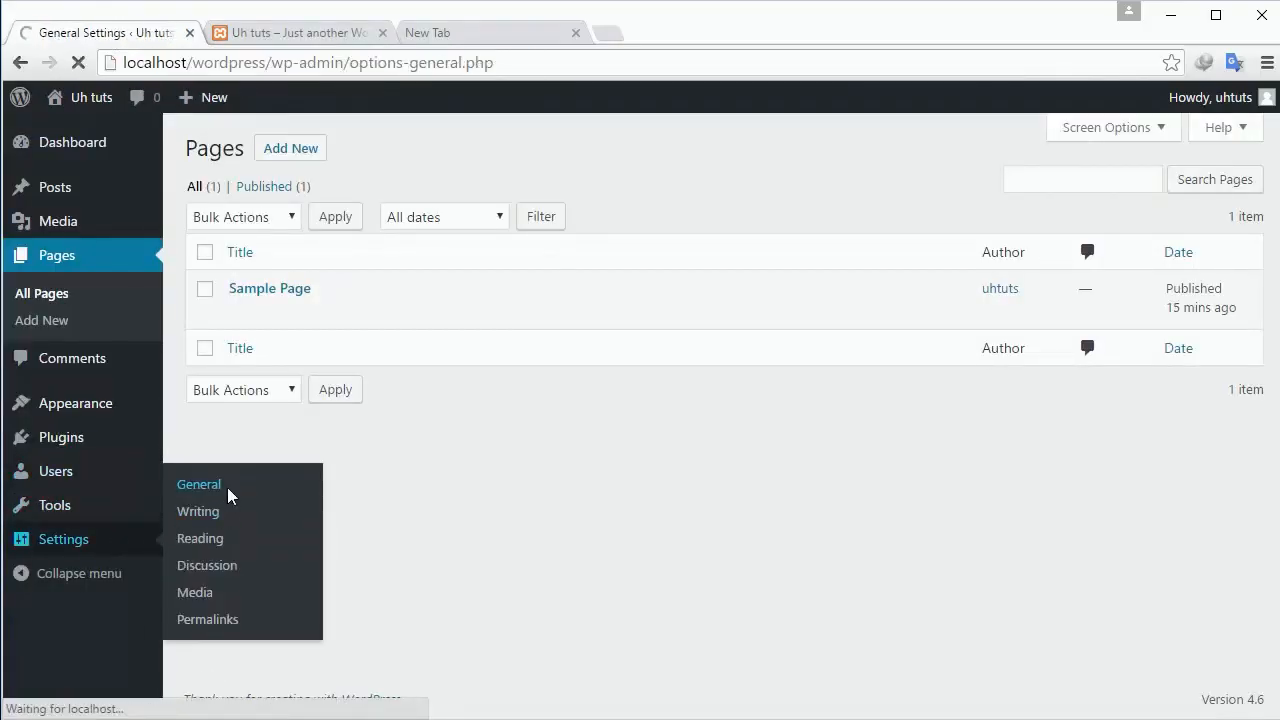
# In Reading Settings, choose 'A static page' with Sample Page as Front page and save.
pyautogui.scroll(-1, 228, 495)
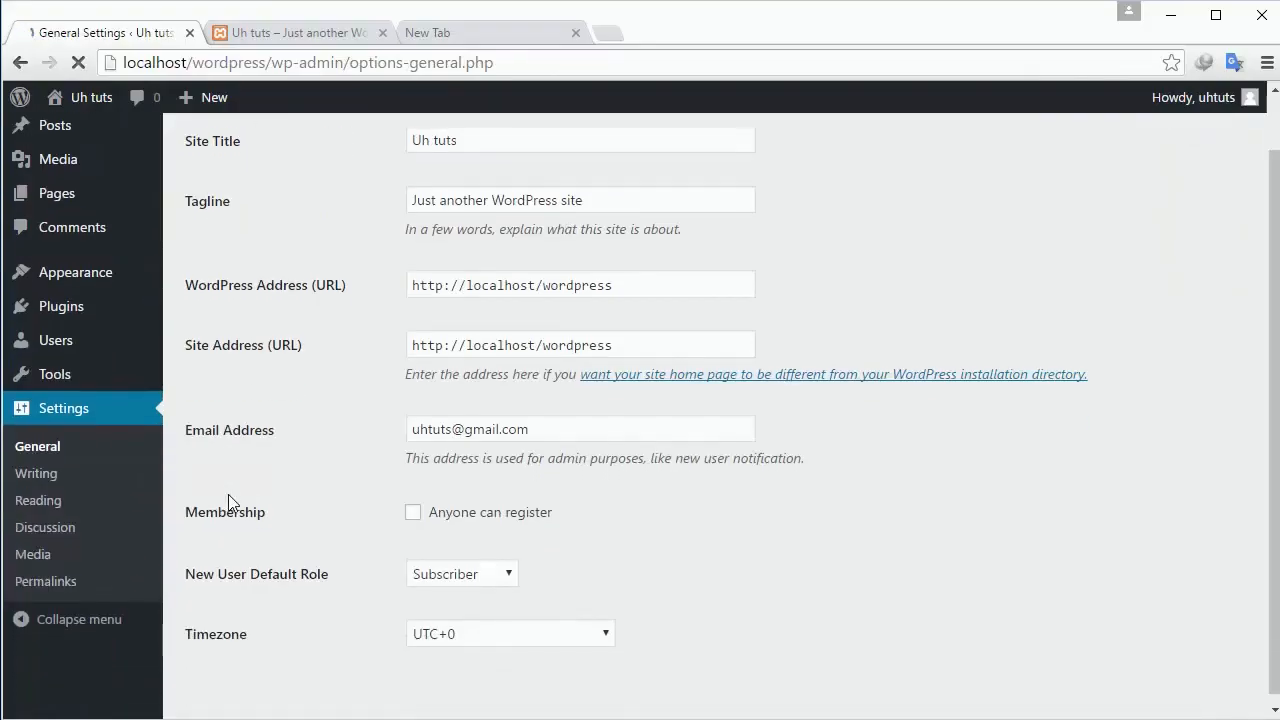
pyautogui.scroll(-4, 229, 500)
pyautogui.scroll(-2, 229, 500)
pyautogui.scroll(6, 229, 500)
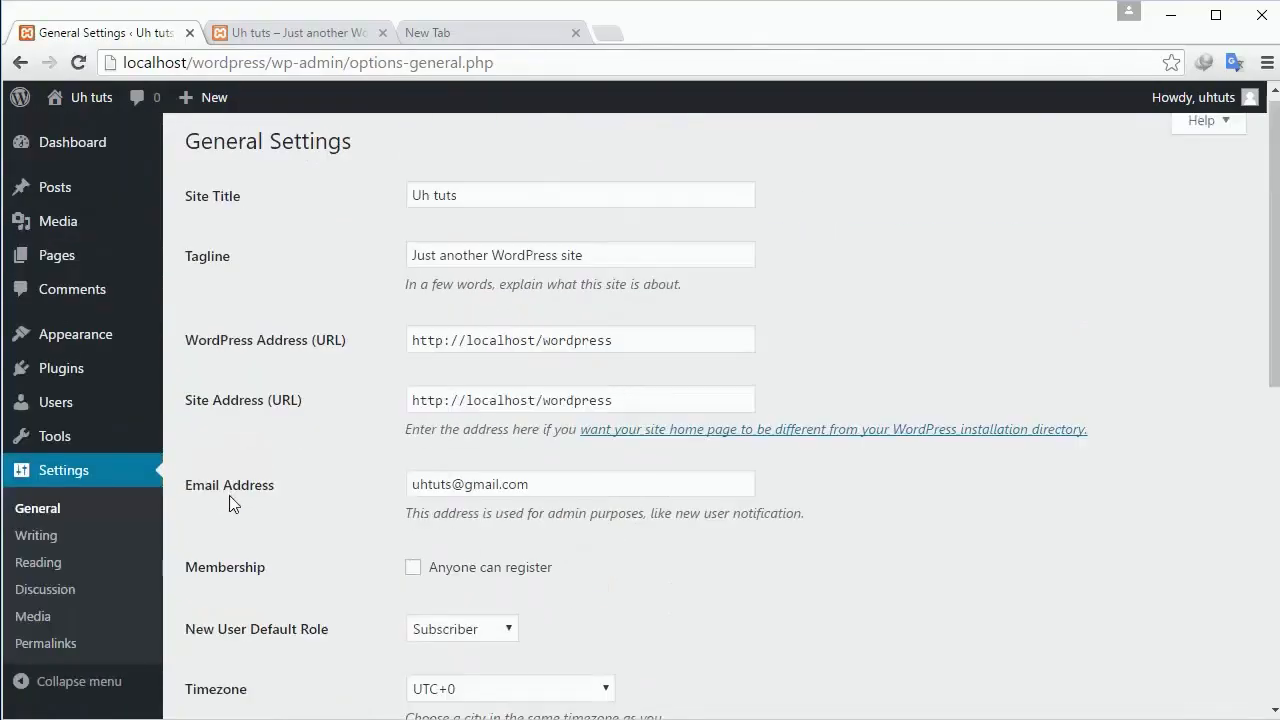
pyautogui.click(53, 563)
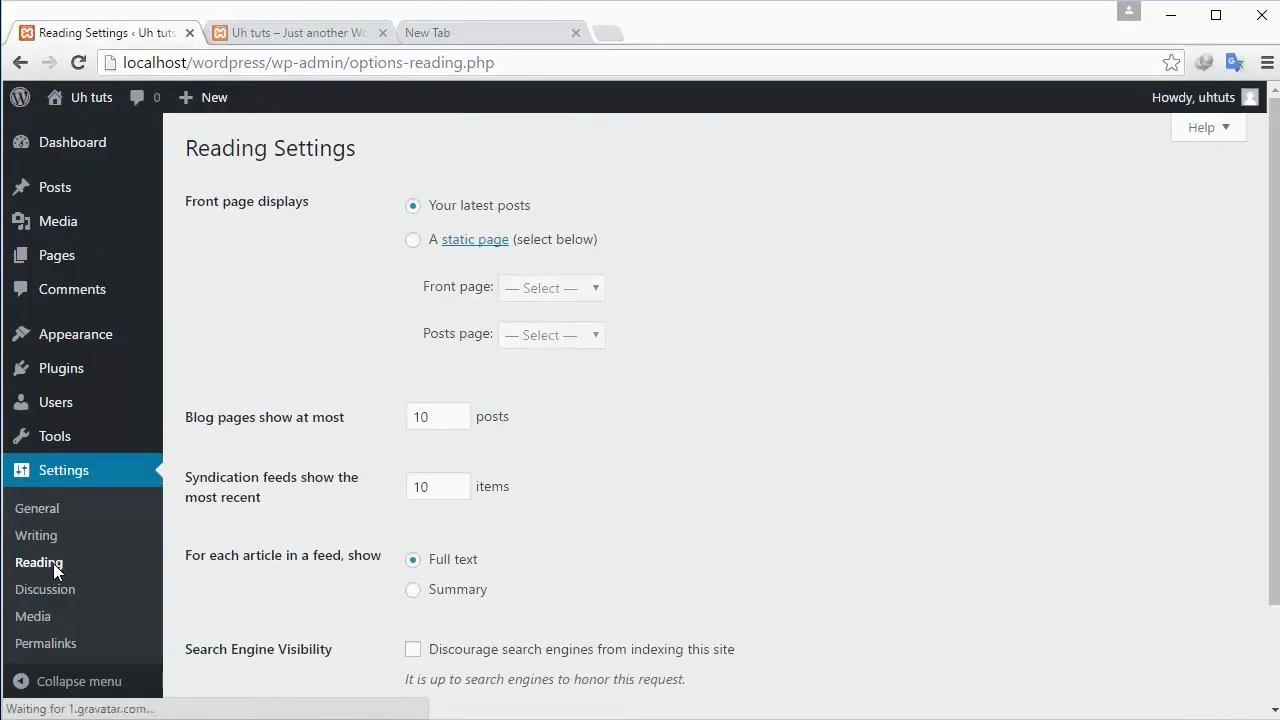
pyautogui.click(413, 242)
pyautogui.click(565, 289)
pyautogui.click(566, 333)
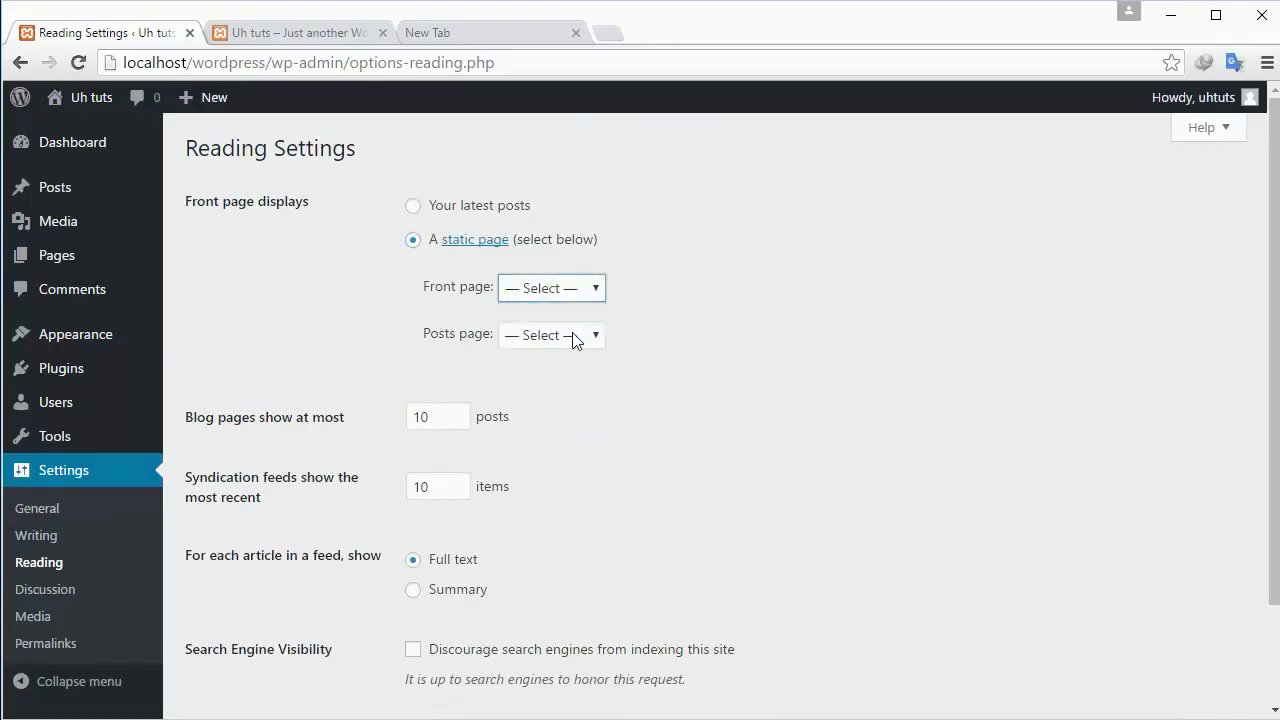
pyautogui.scroll(-2, 514, 383)
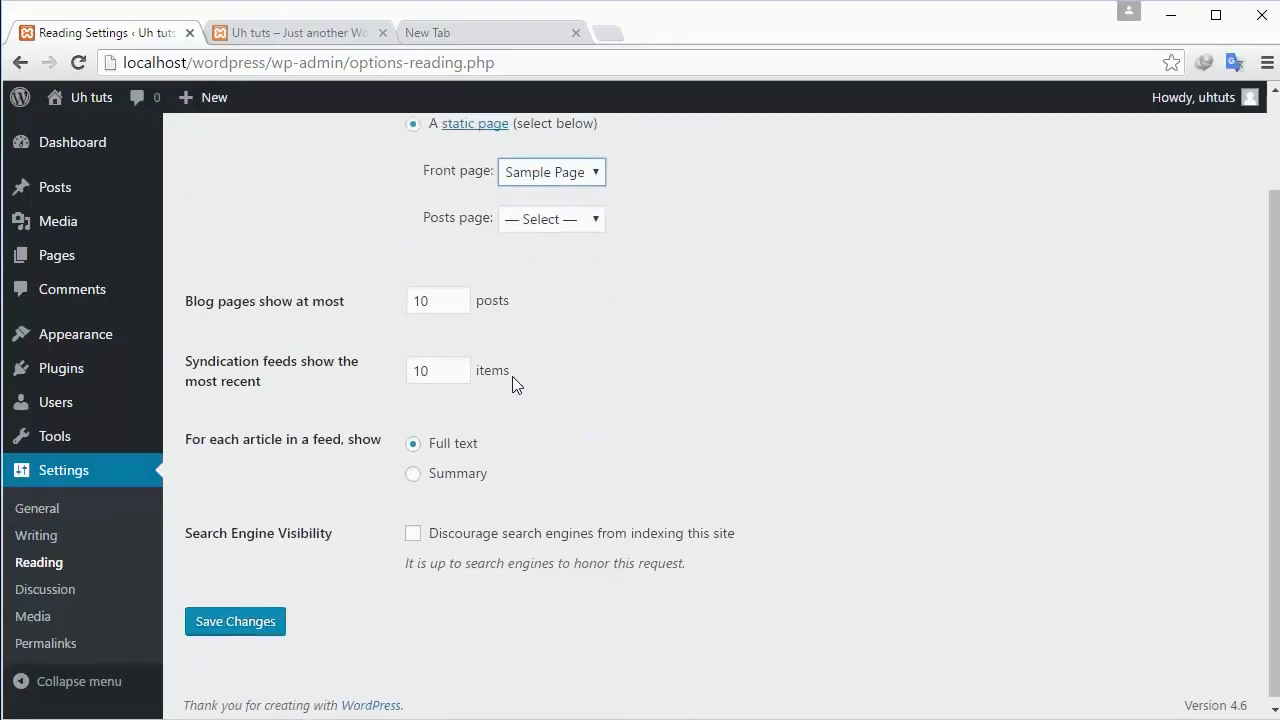
pyautogui.click(228, 620)
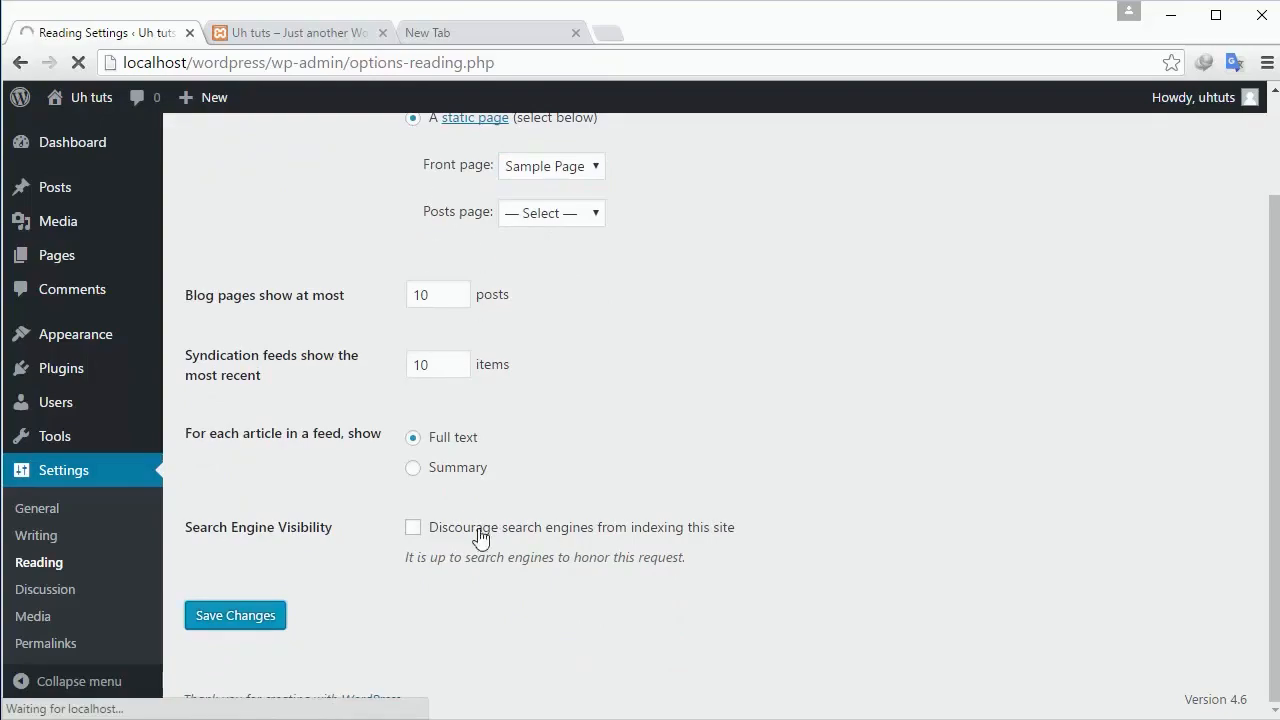
pyautogui.click(308, 40)
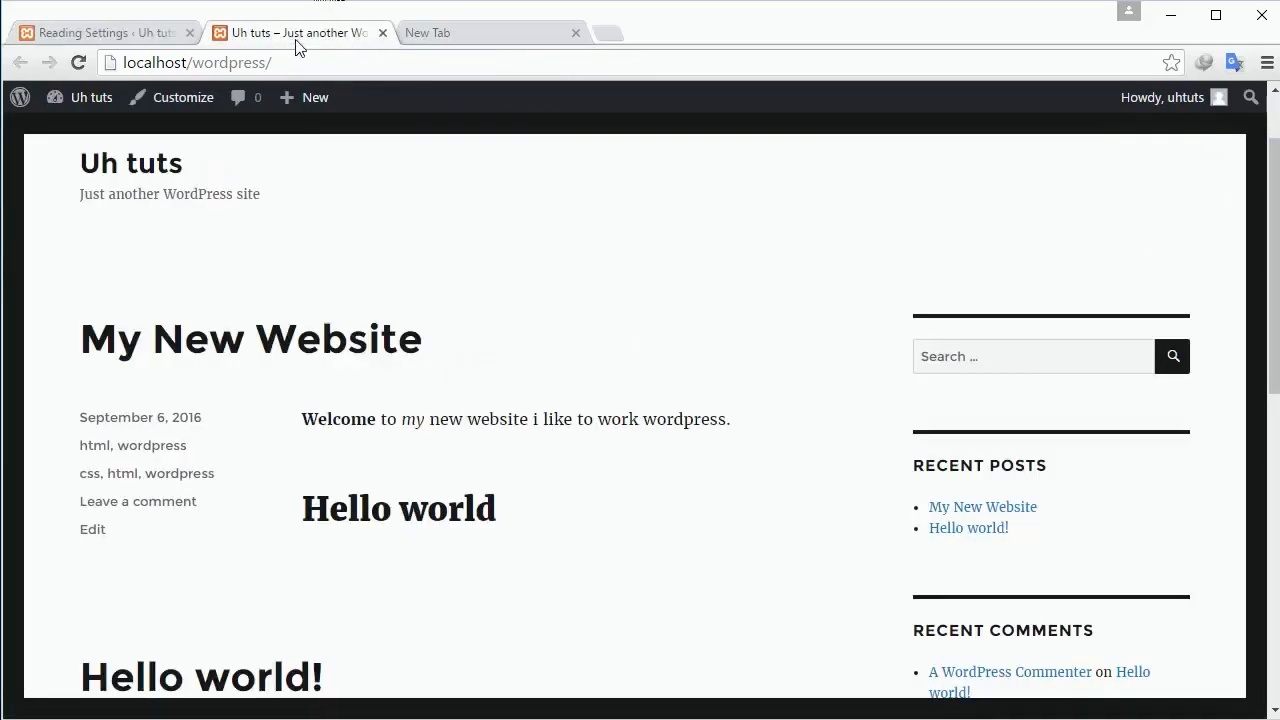
# Reload the live home page showing Sample Page and see it marked Front Page in Pages.
pyautogui.click(320, 55)
pyautogui.press('Return')
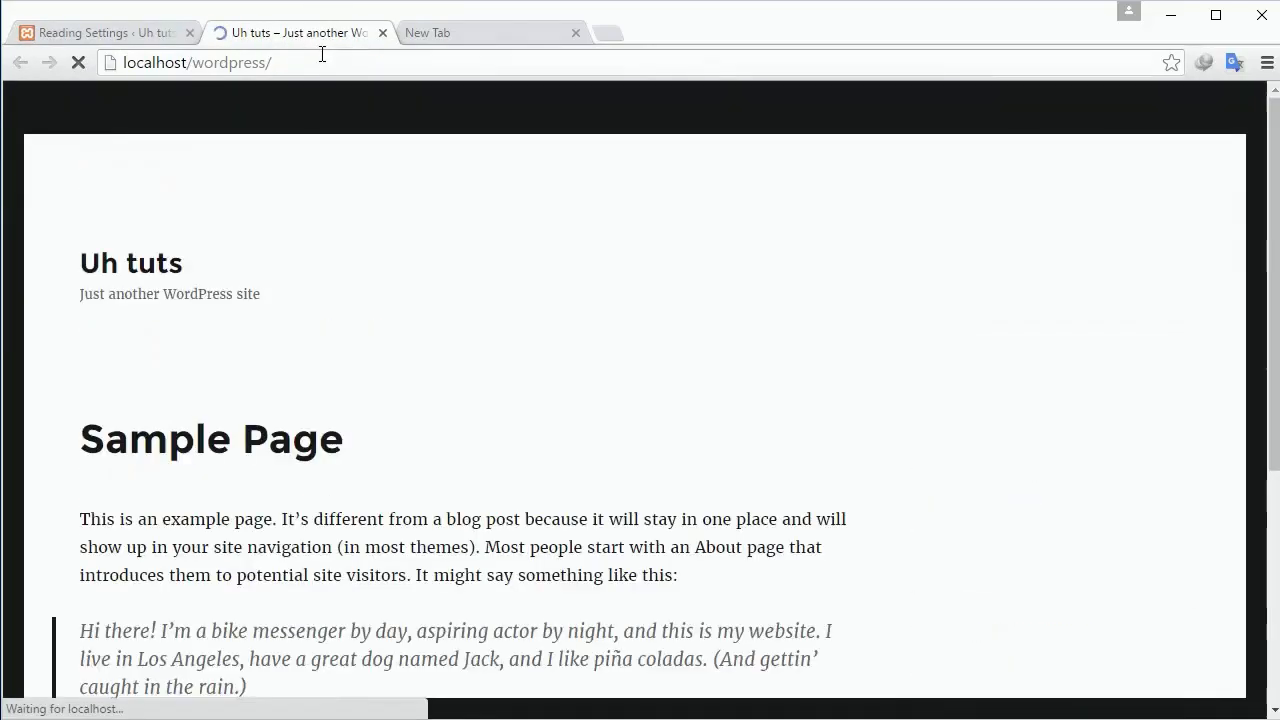
pyautogui.scroll(-2, 363, 350)
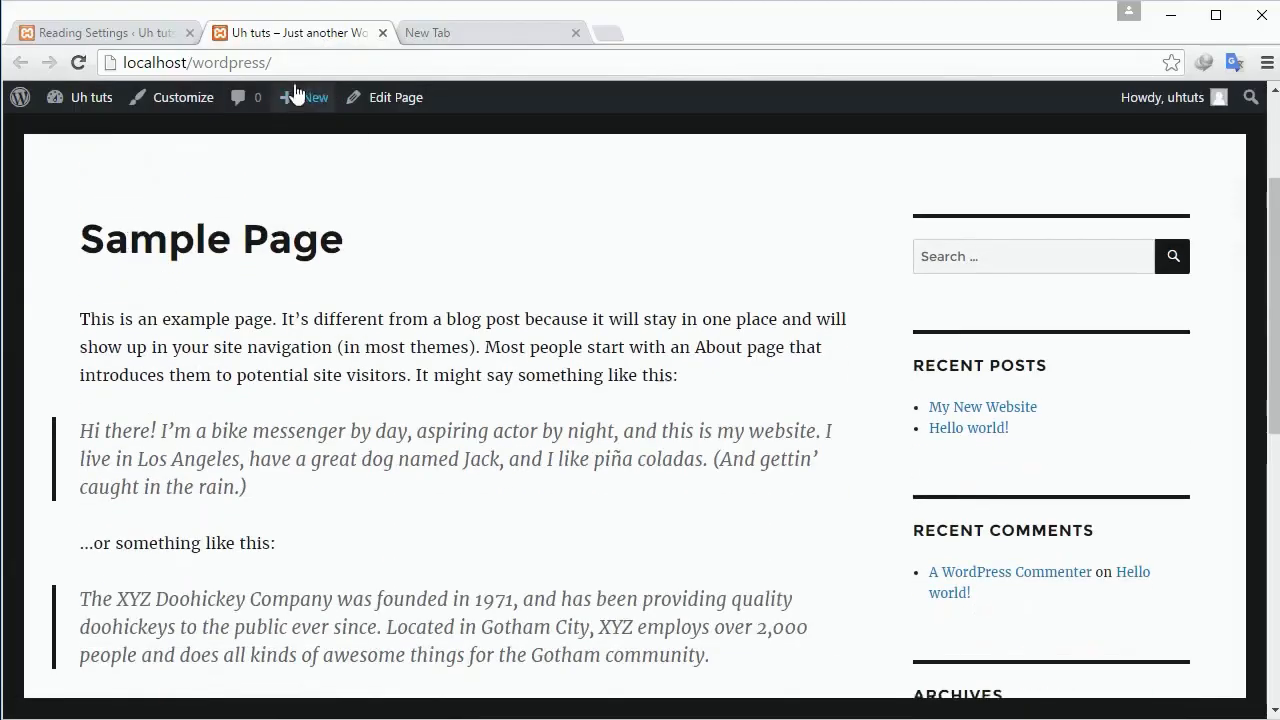
pyautogui.click(149, 35)
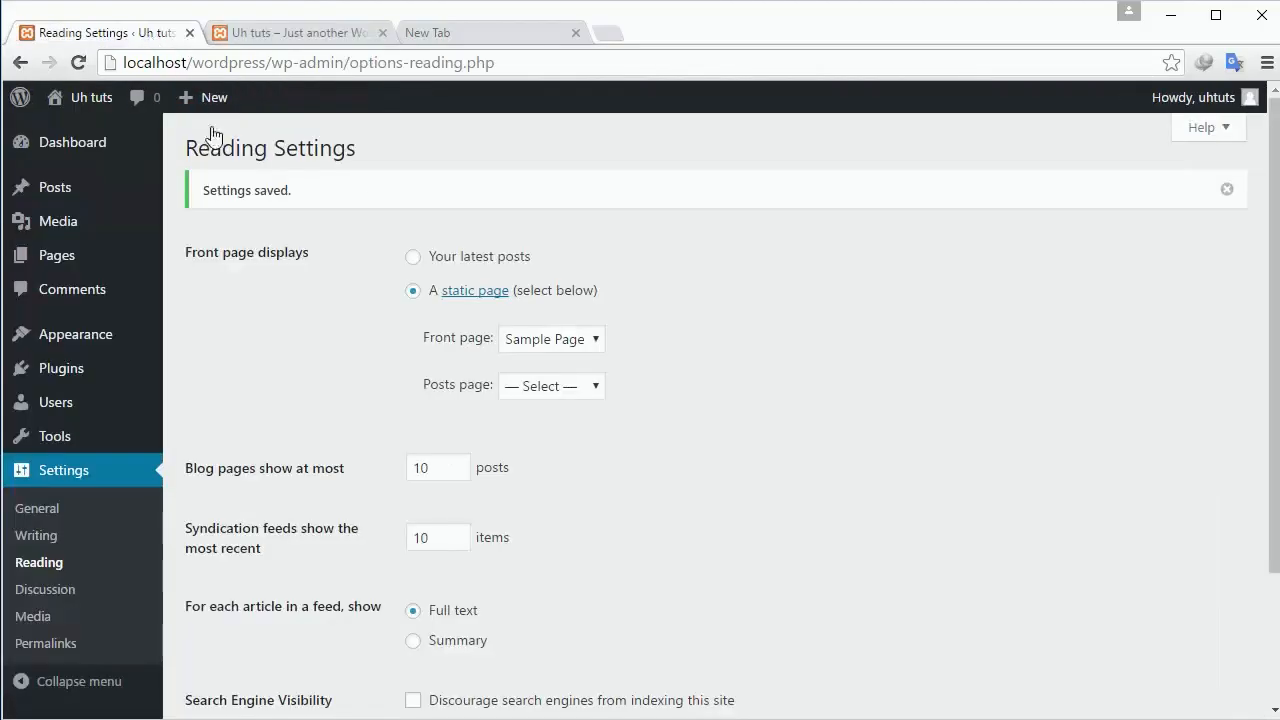
pyautogui.click(56, 266)
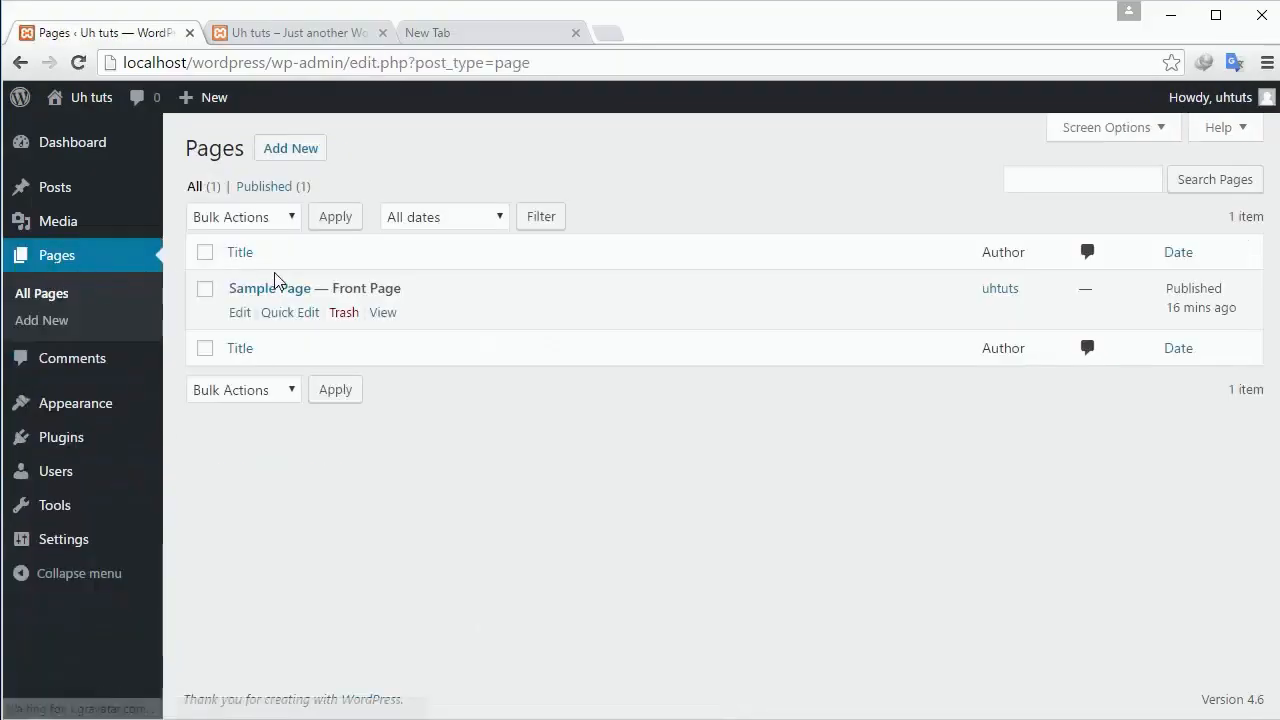
pyautogui.click(300, 38)
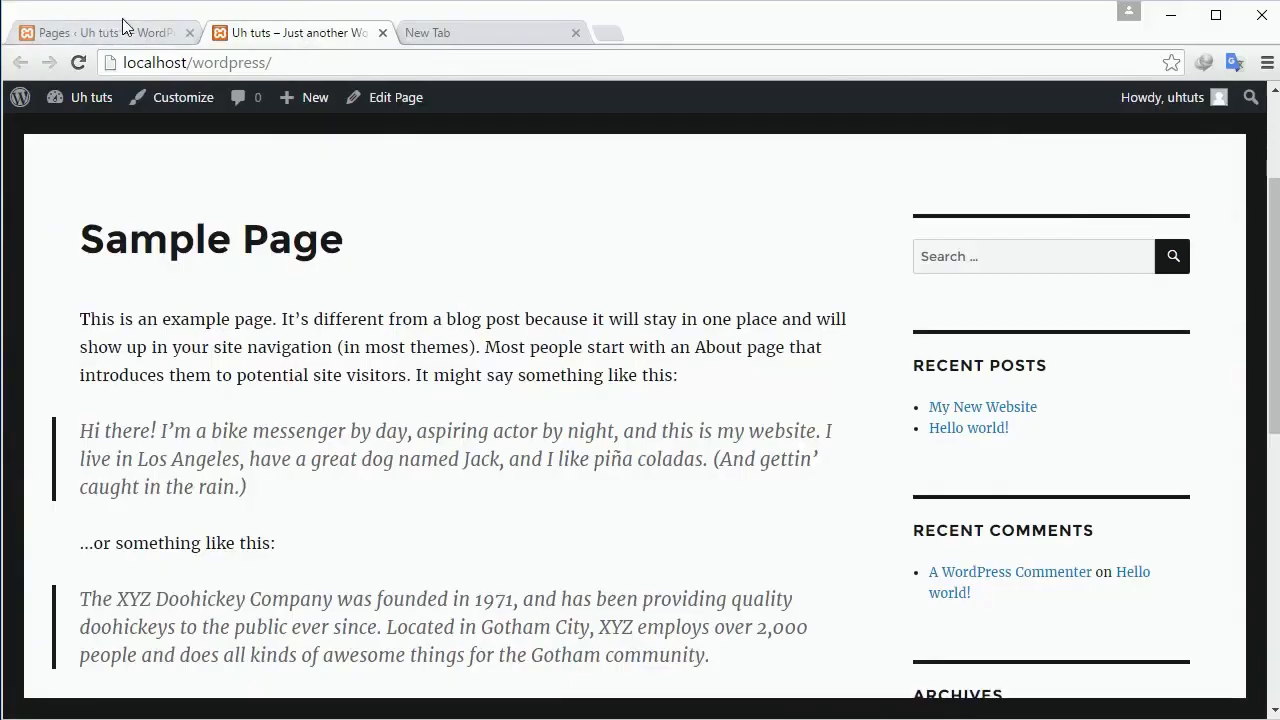
pyautogui.click(122, 25)
pyautogui.click(278, 36)
pyautogui.click(89, 37)
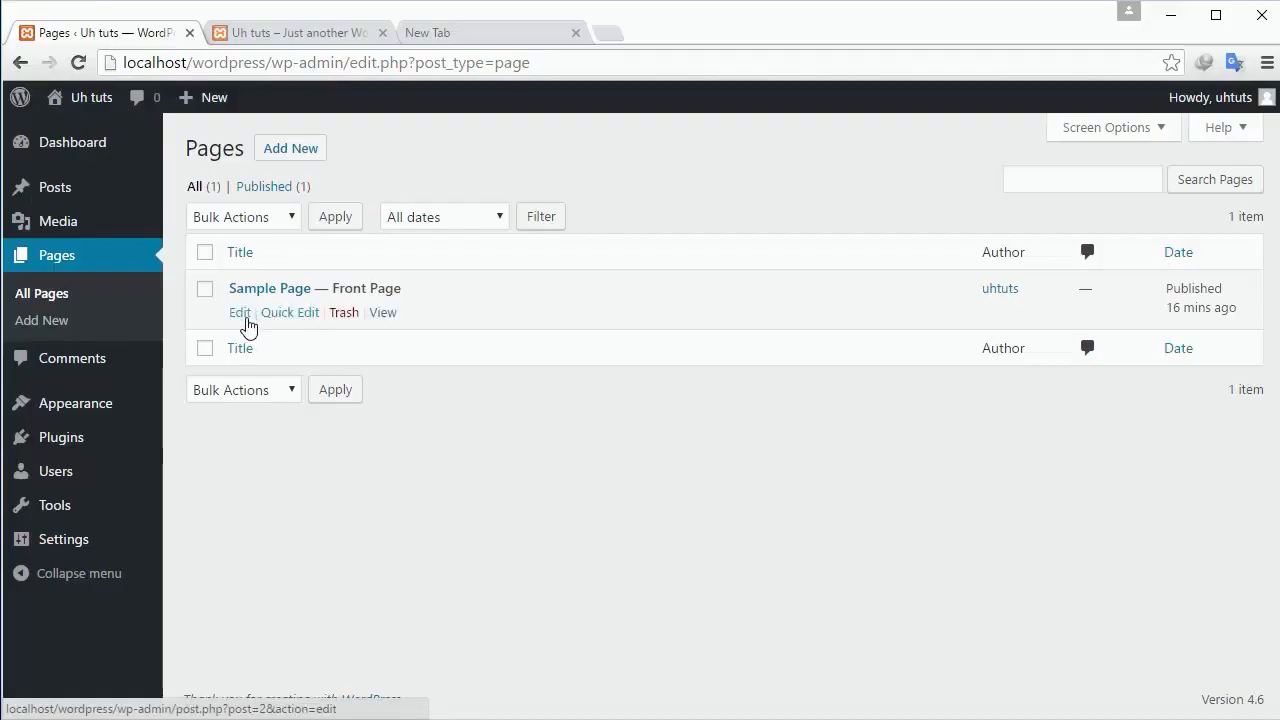
# Create and publish a page titled 'About' with the text 'Here everything is about us'.
pyautogui.click(314, 160)
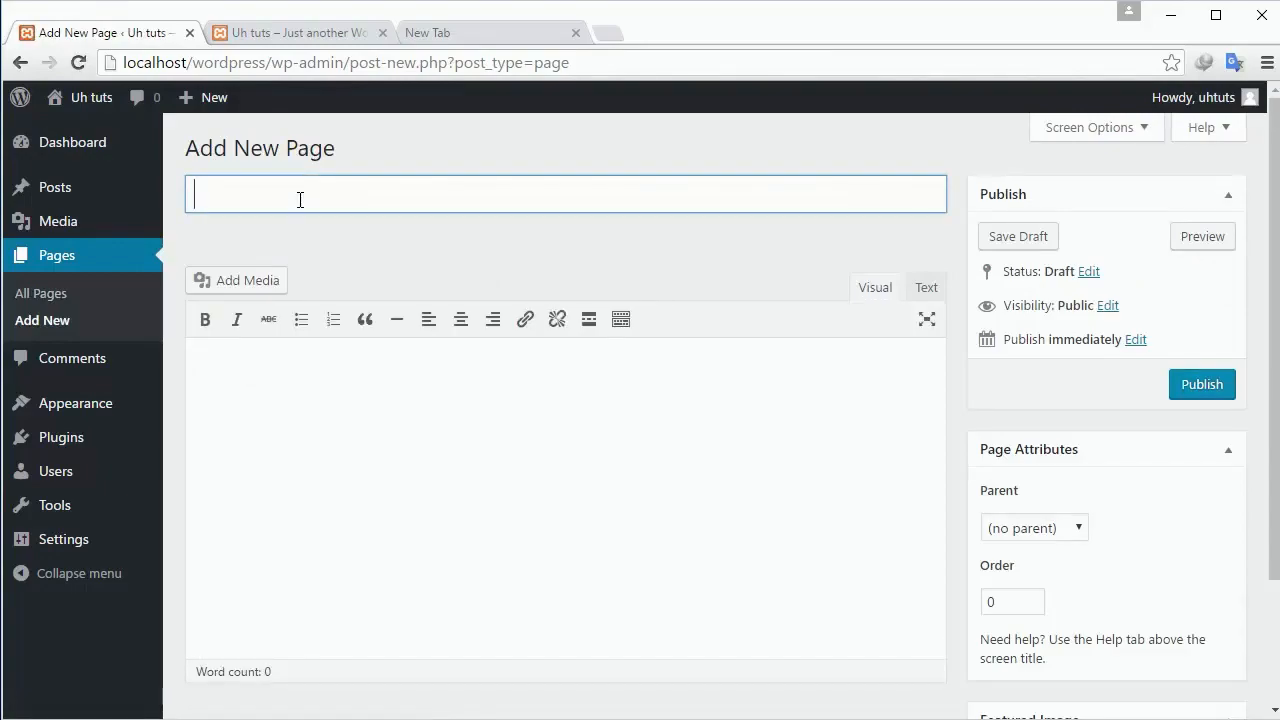
pyautogui.write('About')
pyautogui.click(318, 355)
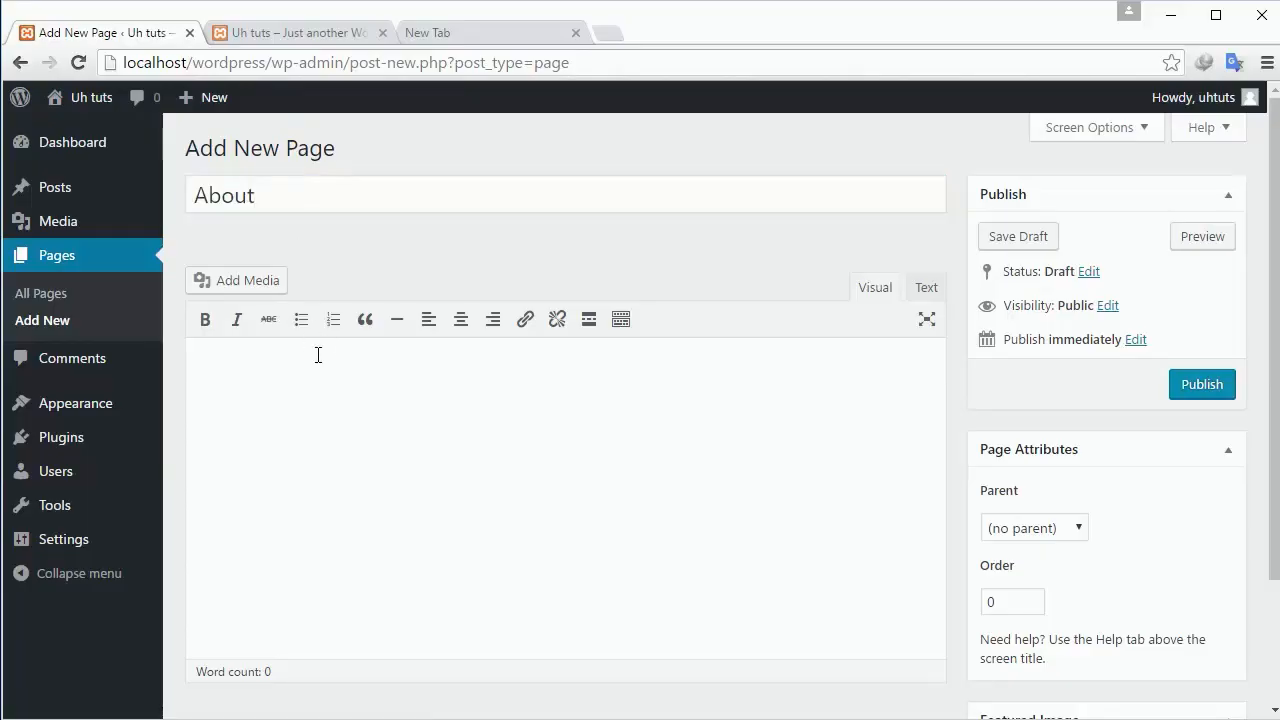
pyautogui.write('Here everything is about us')
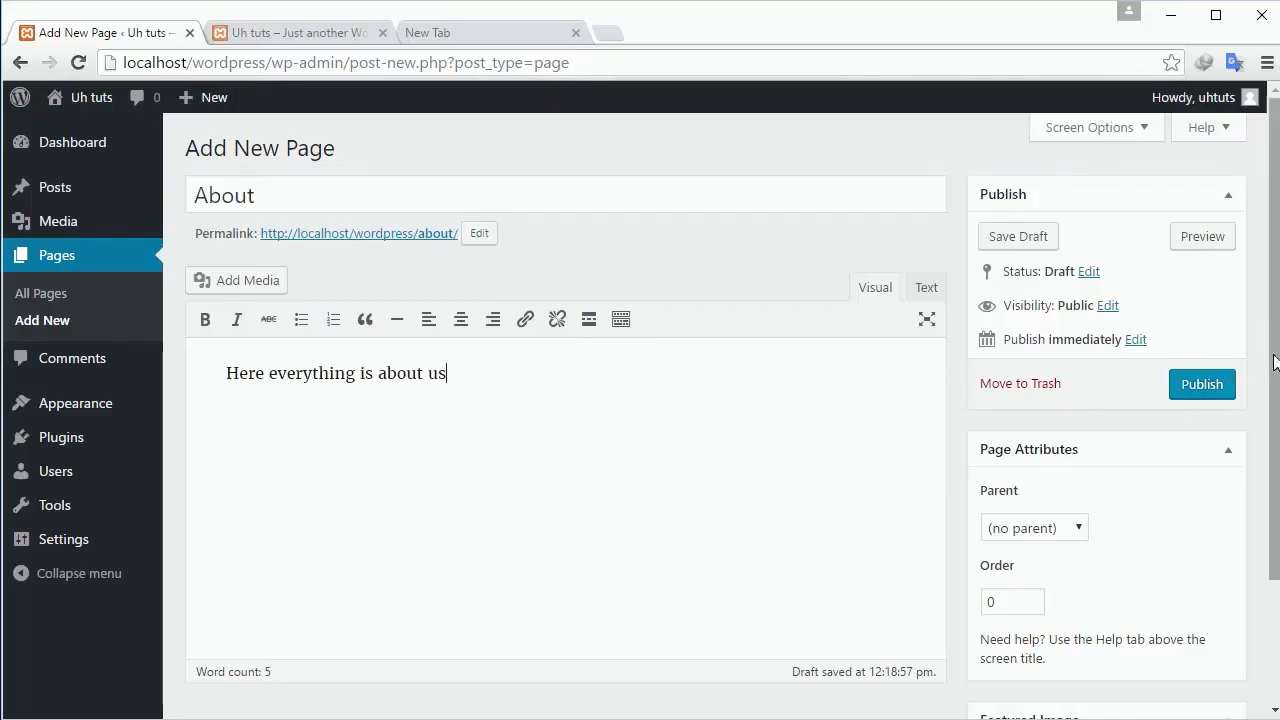
pyautogui.click(1204, 388)
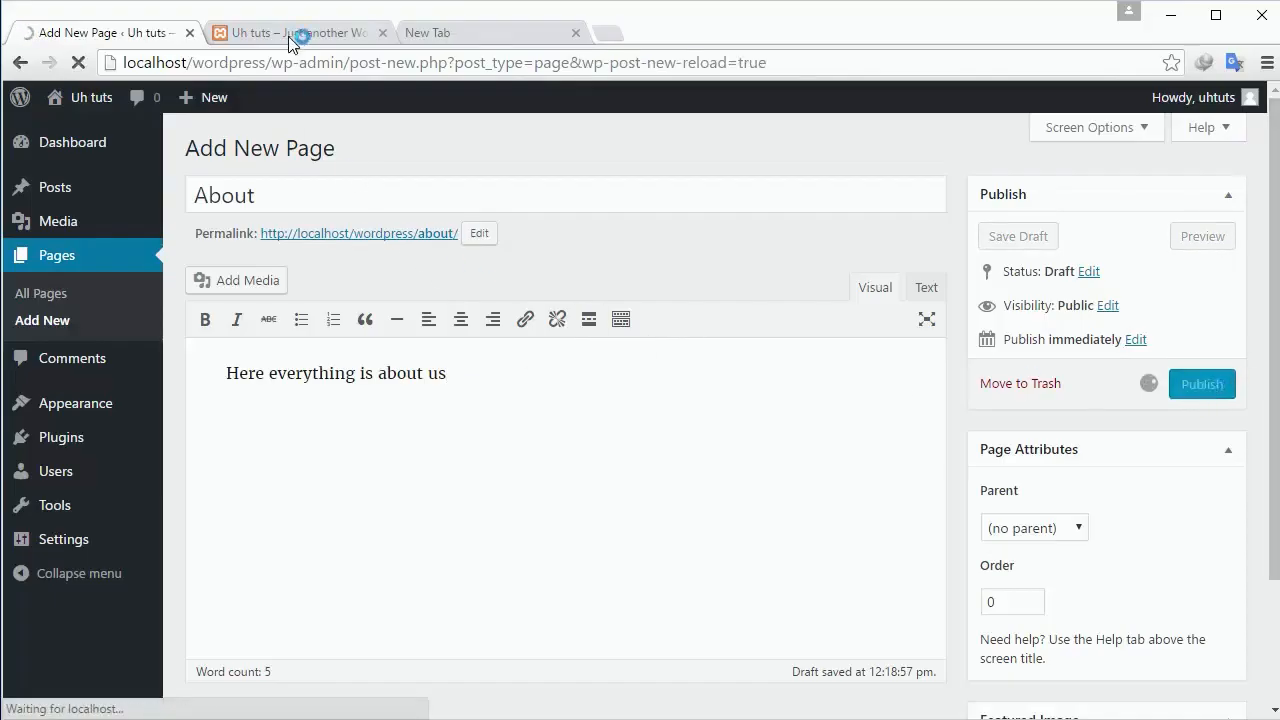
# View the About page at localhost/wordpress/about/, return to the editor, and close the extra tab.
pyautogui.rightClick(407, 247)
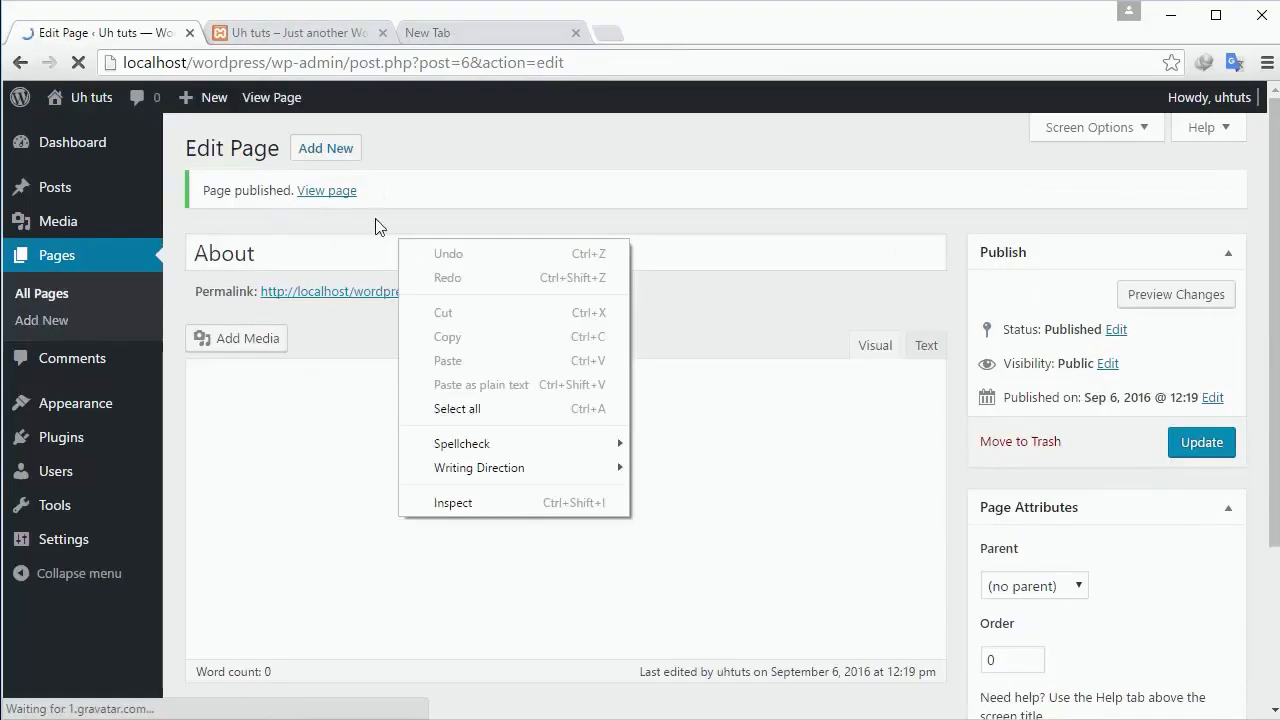
pyautogui.click(381, 228)
pyautogui.click(315, 195)
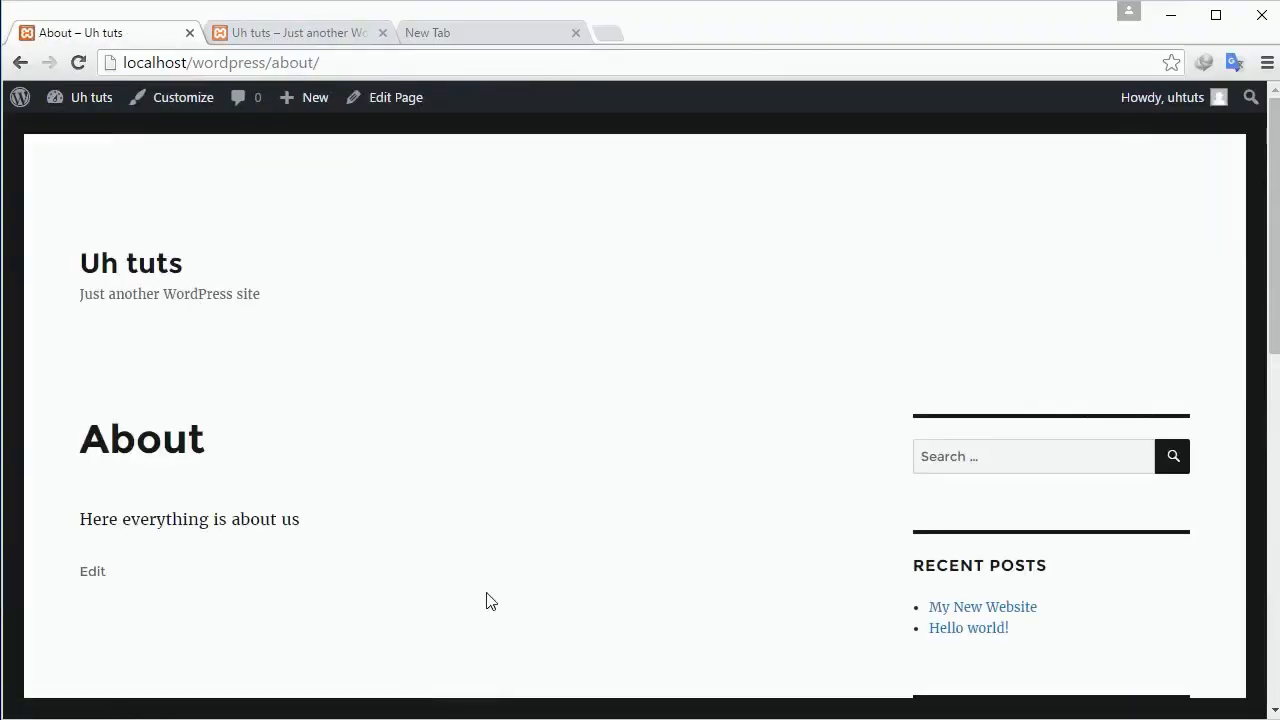
pyautogui.click(20, 62)
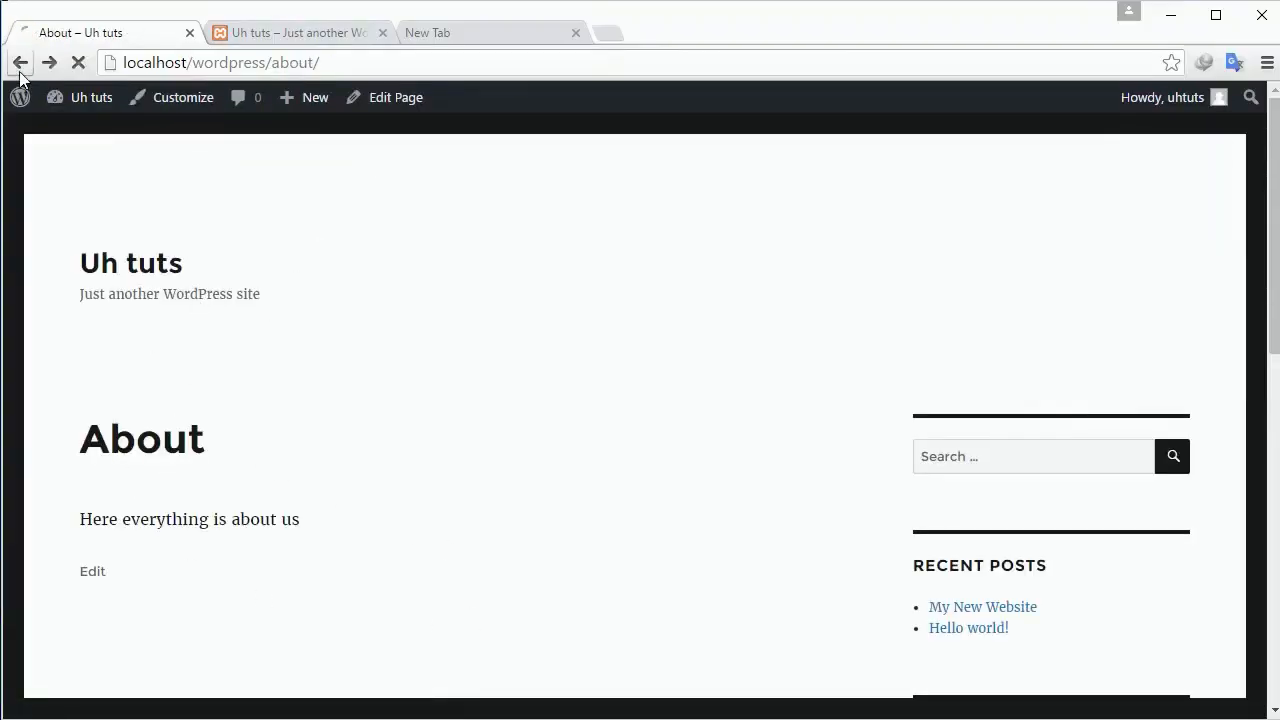
pyautogui.click(383, 33)
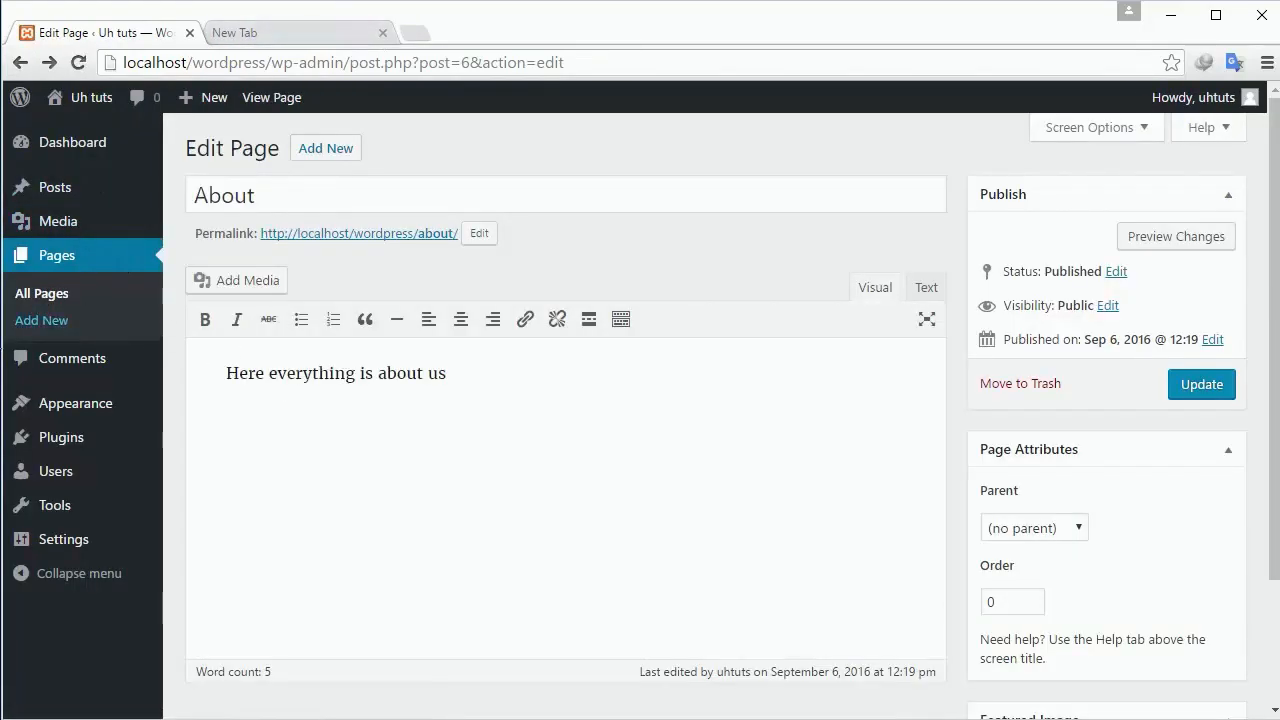
# Move the sample Hello world! comment to the trash on the Comments screen.
pyautogui.click(44, 370)
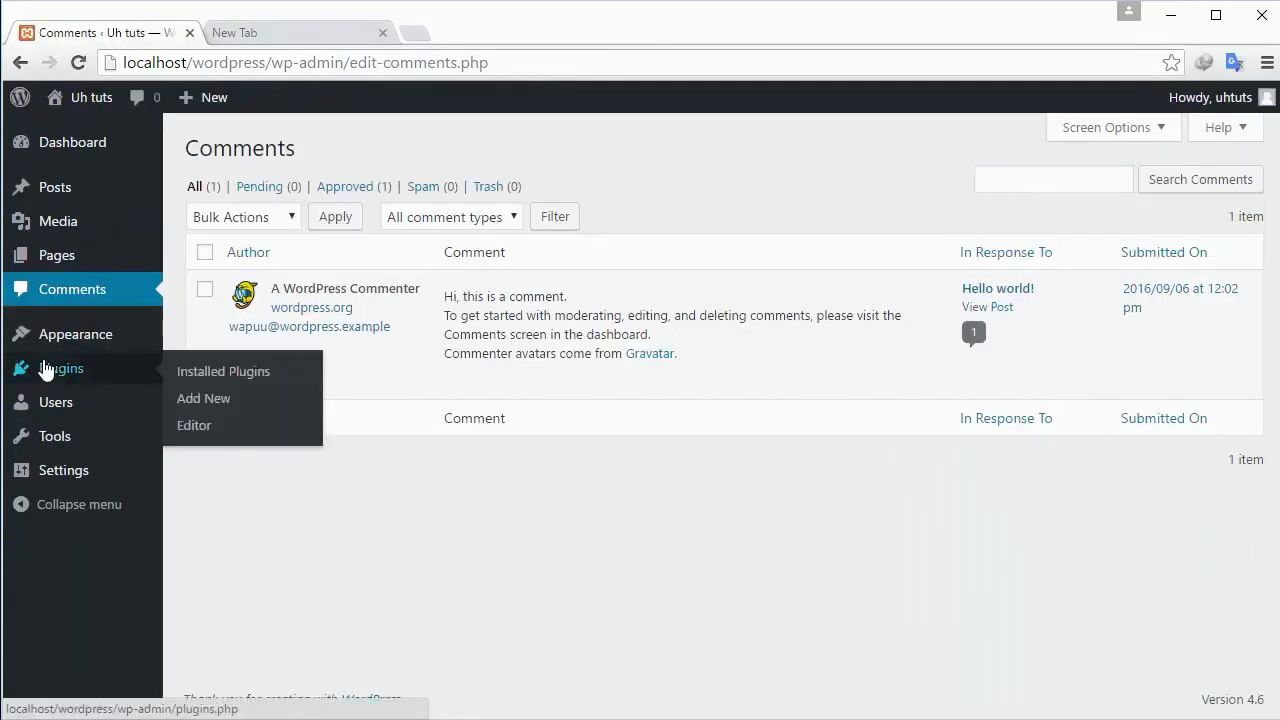
pyautogui.moveTo(800, 388)
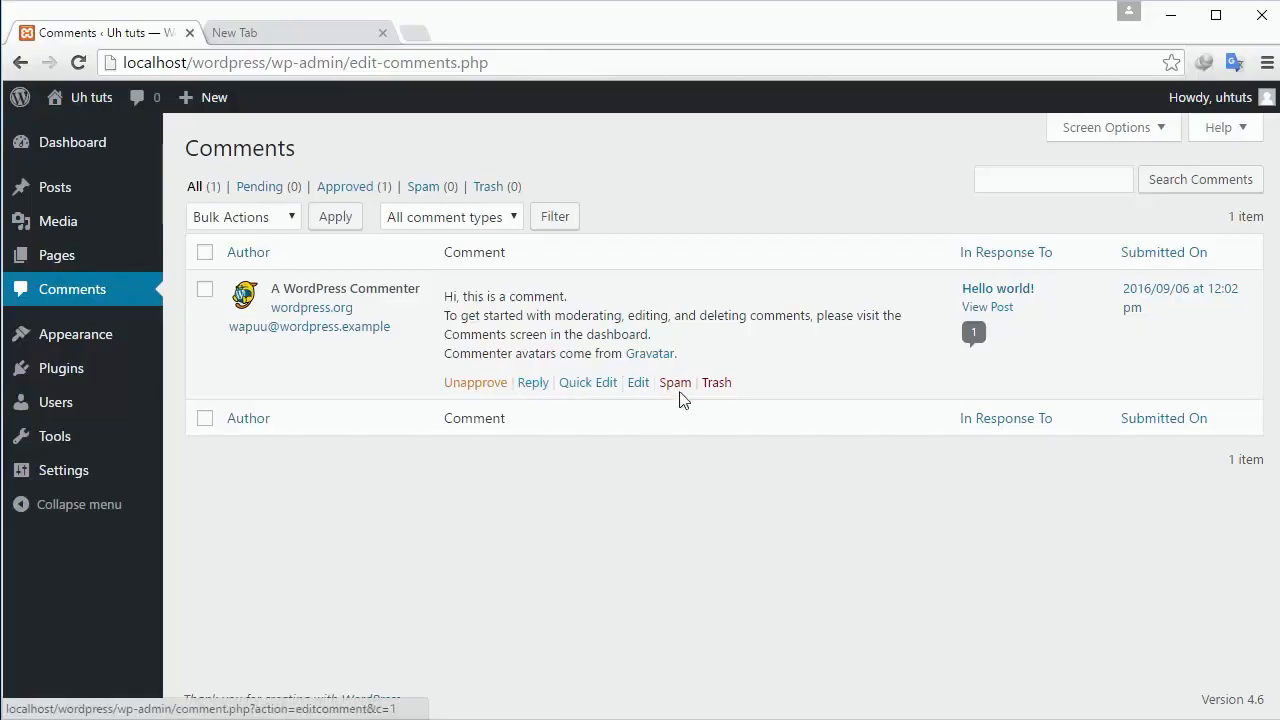
pyautogui.click(730, 393)
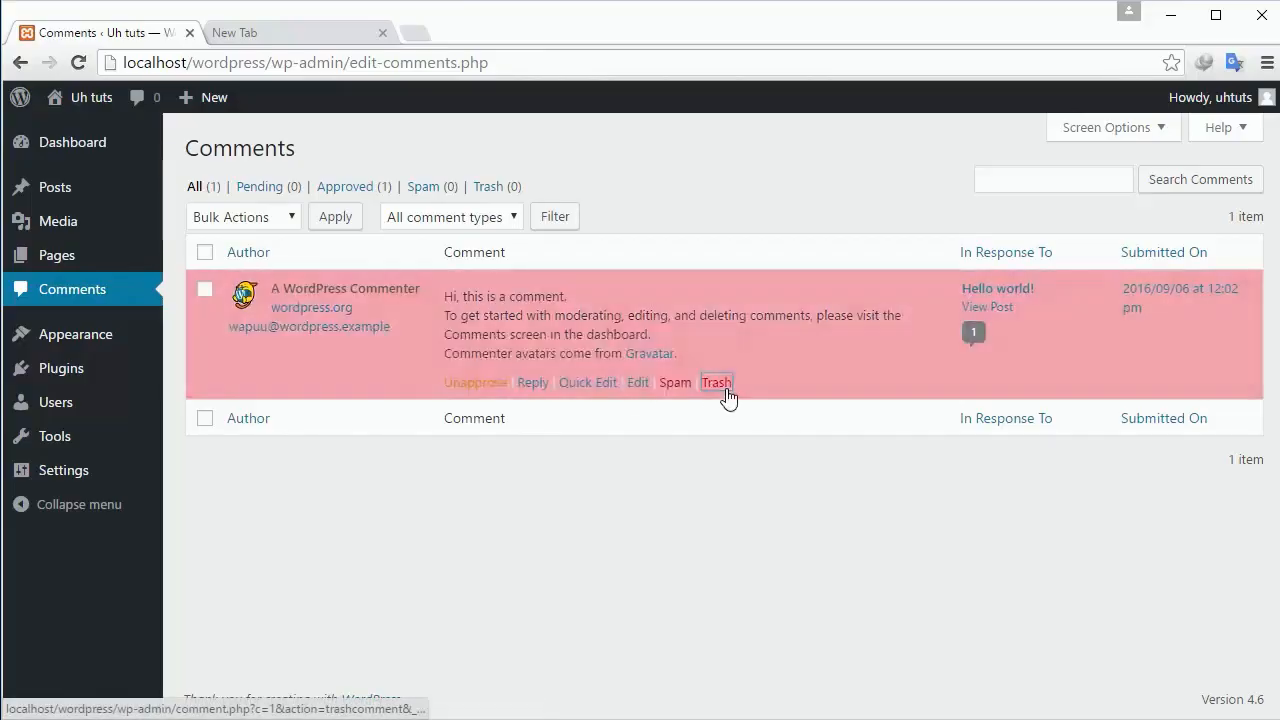
pyautogui.click(263, 222)
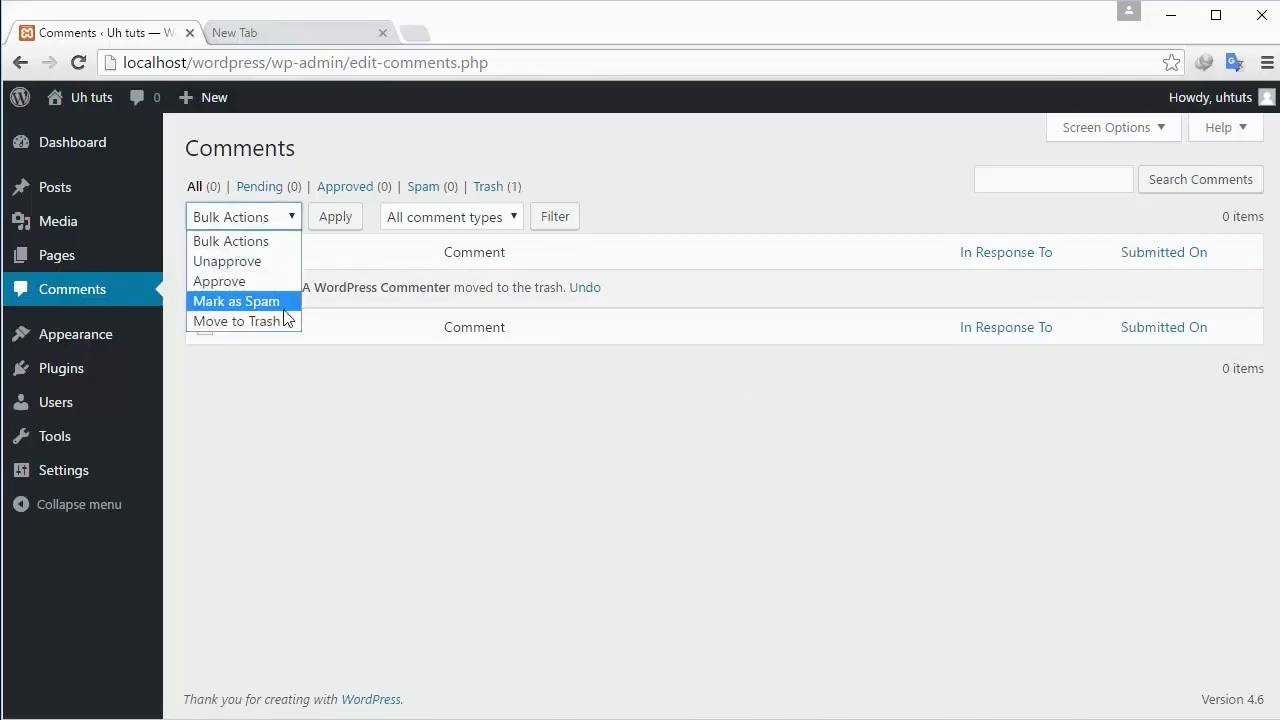
pyautogui.click(286, 322)
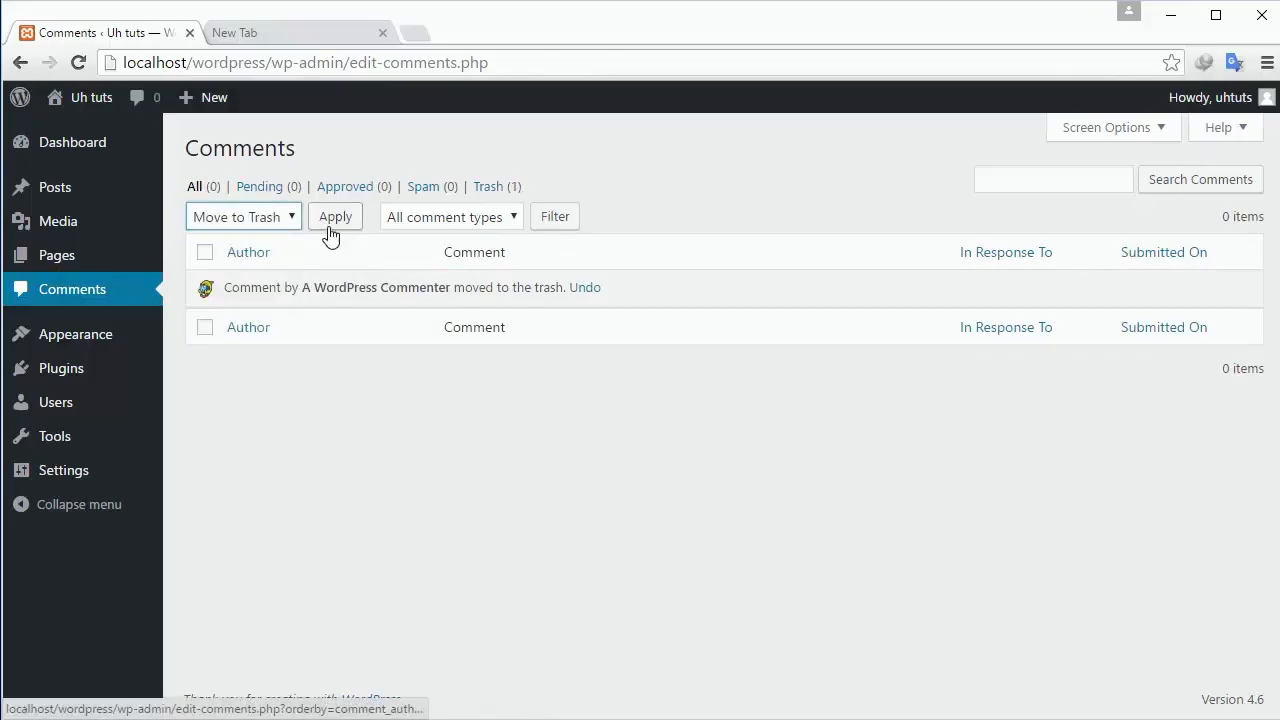
pyautogui.click(205, 251)
pyautogui.click(205, 251)
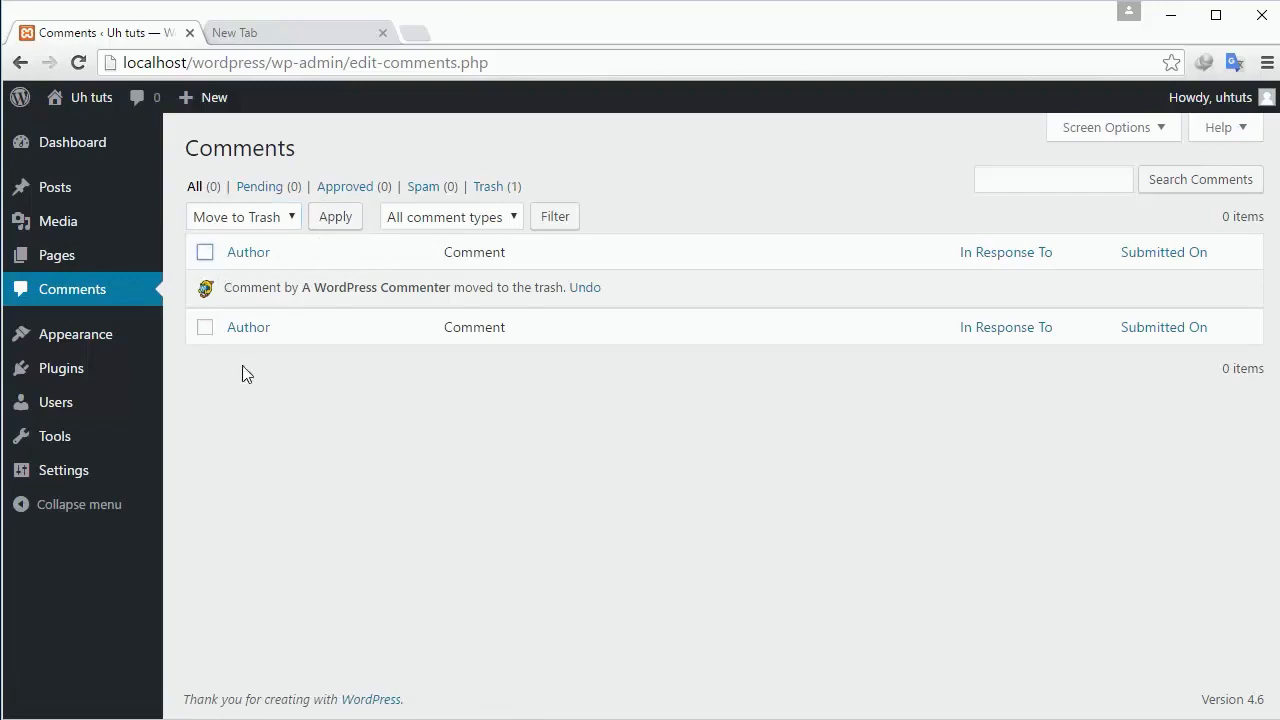
# Restore the comment from Trash and see it listed under All (1).
pyautogui.click(490, 188)
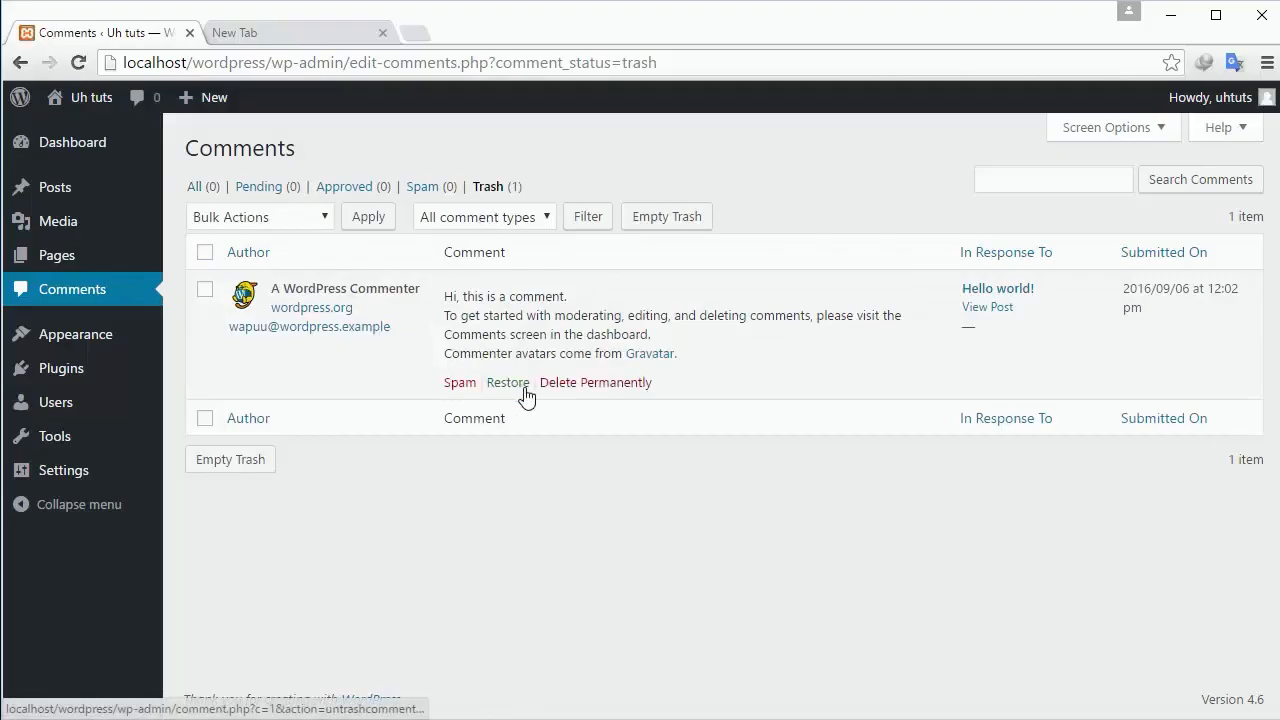
pyautogui.click(508, 388)
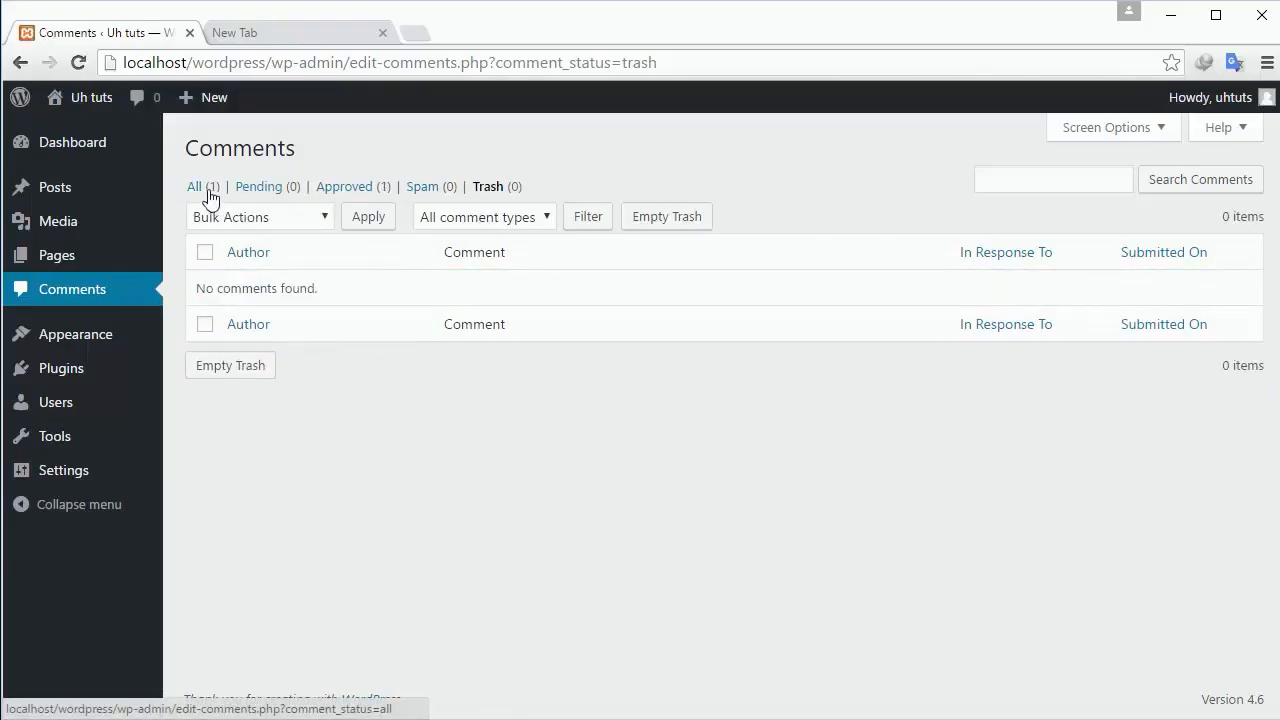
pyautogui.click(204, 190)
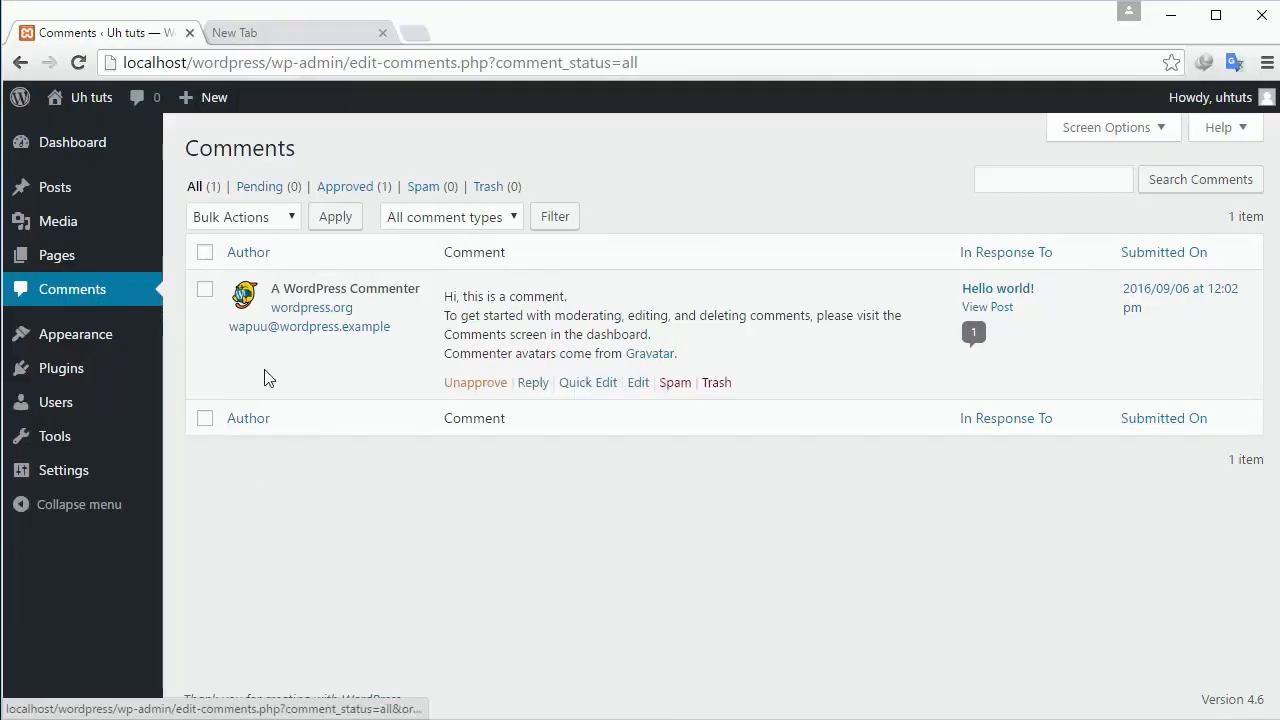
# Browse the installed themes, then open Plugins listing inactive Akismet 3.1.11 and Hello Dolly 1.6.
pyautogui.moveTo(116, 334)
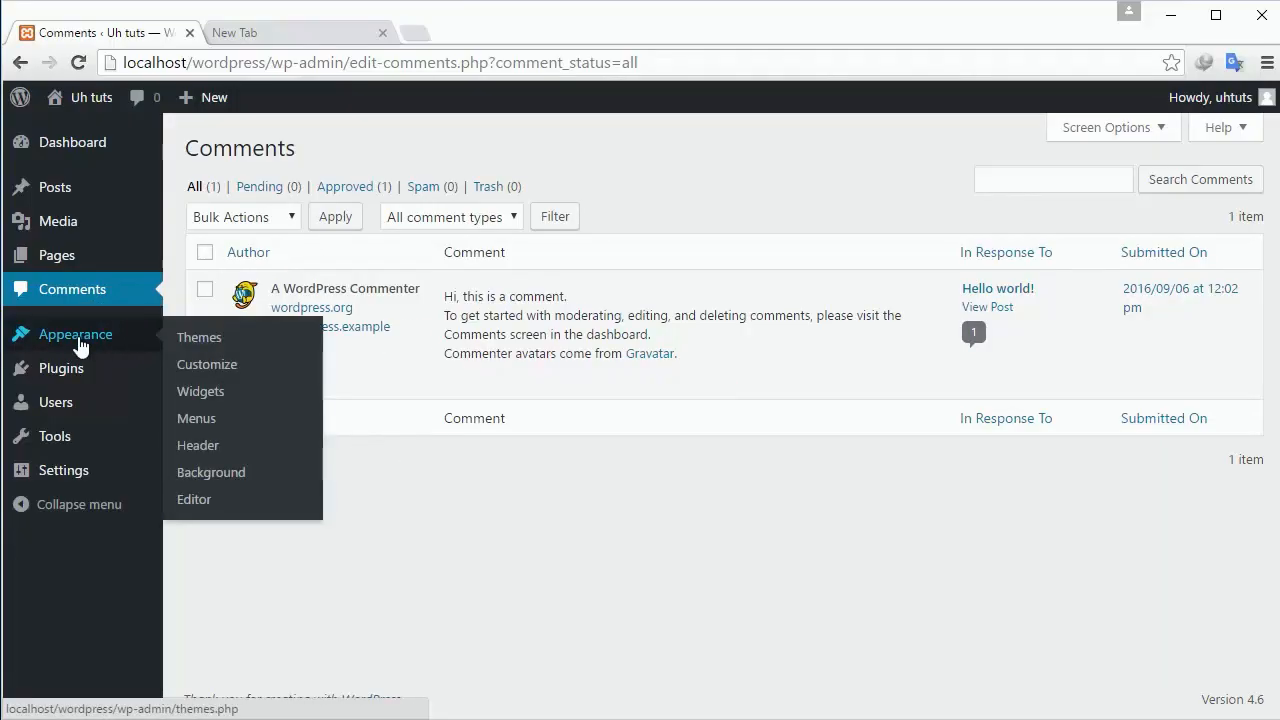
pyautogui.click(79, 341)
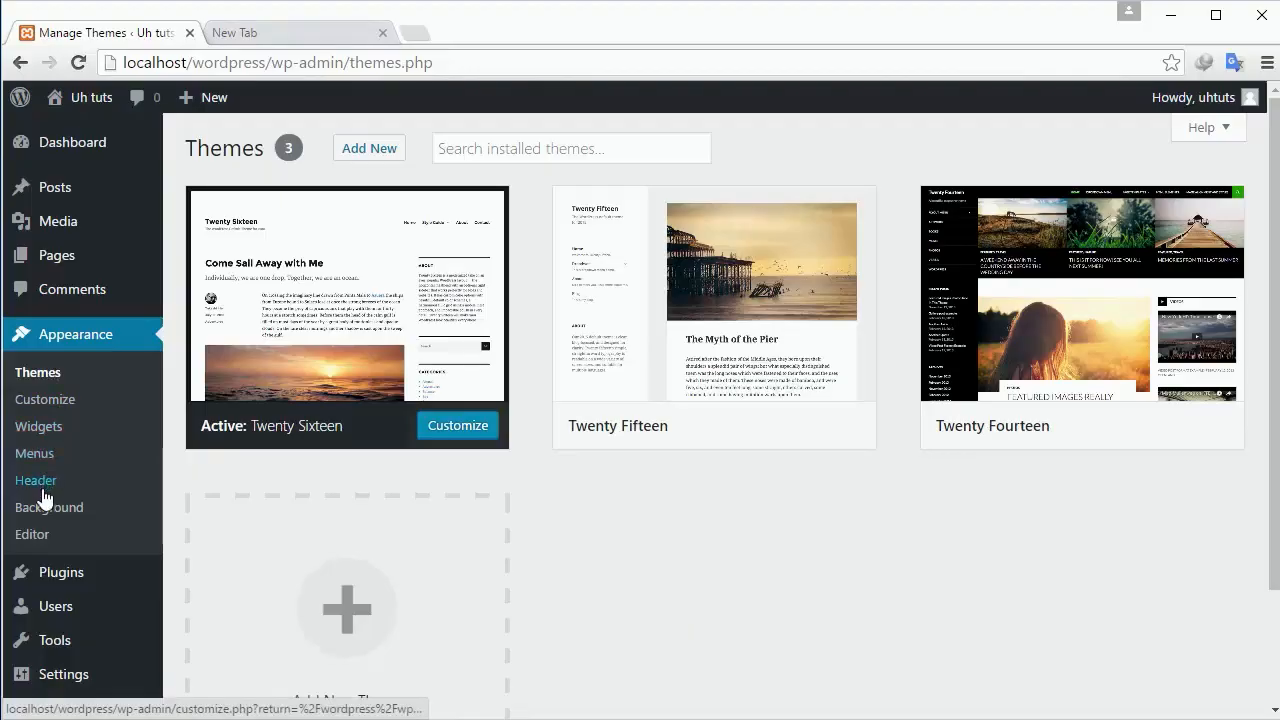
pyautogui.scroll(-1, 55, 505)
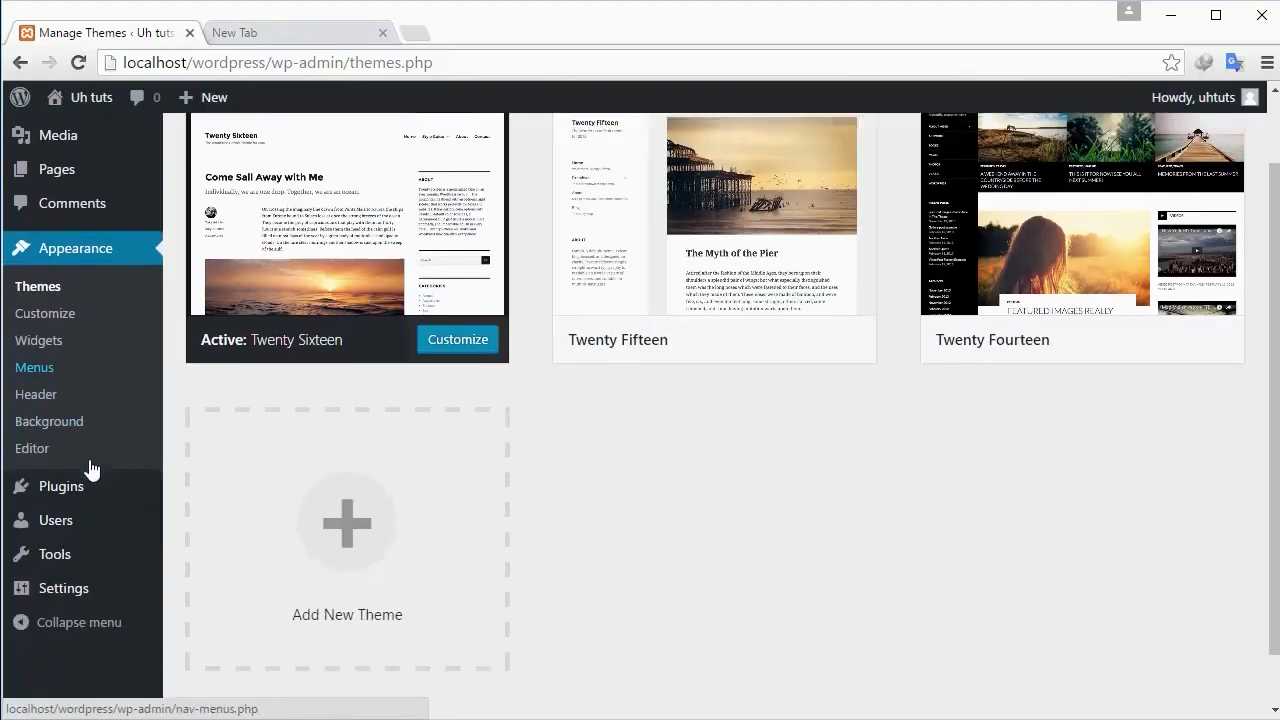
pyautogui.click(91, 472)
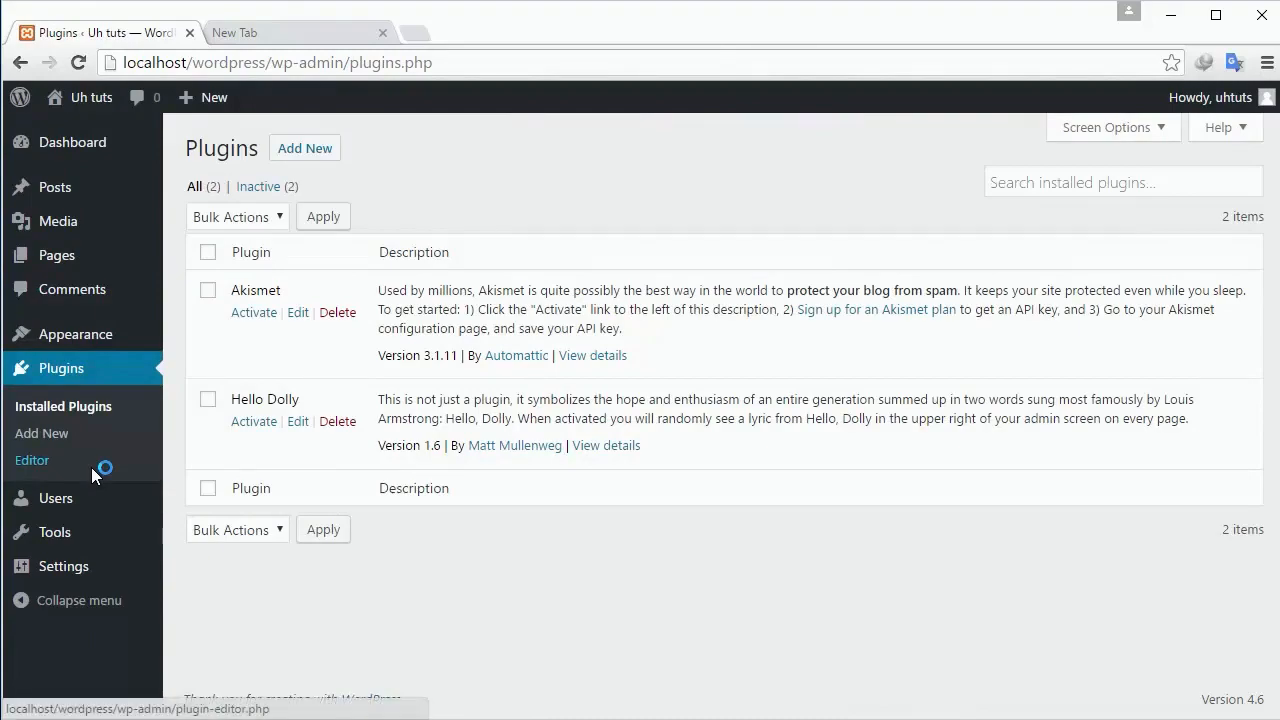
# Search Google for 'wordpress plugins' in the second Chrome tab, then switch back to the WordPress tab.
pyautogui.click(266, 31)
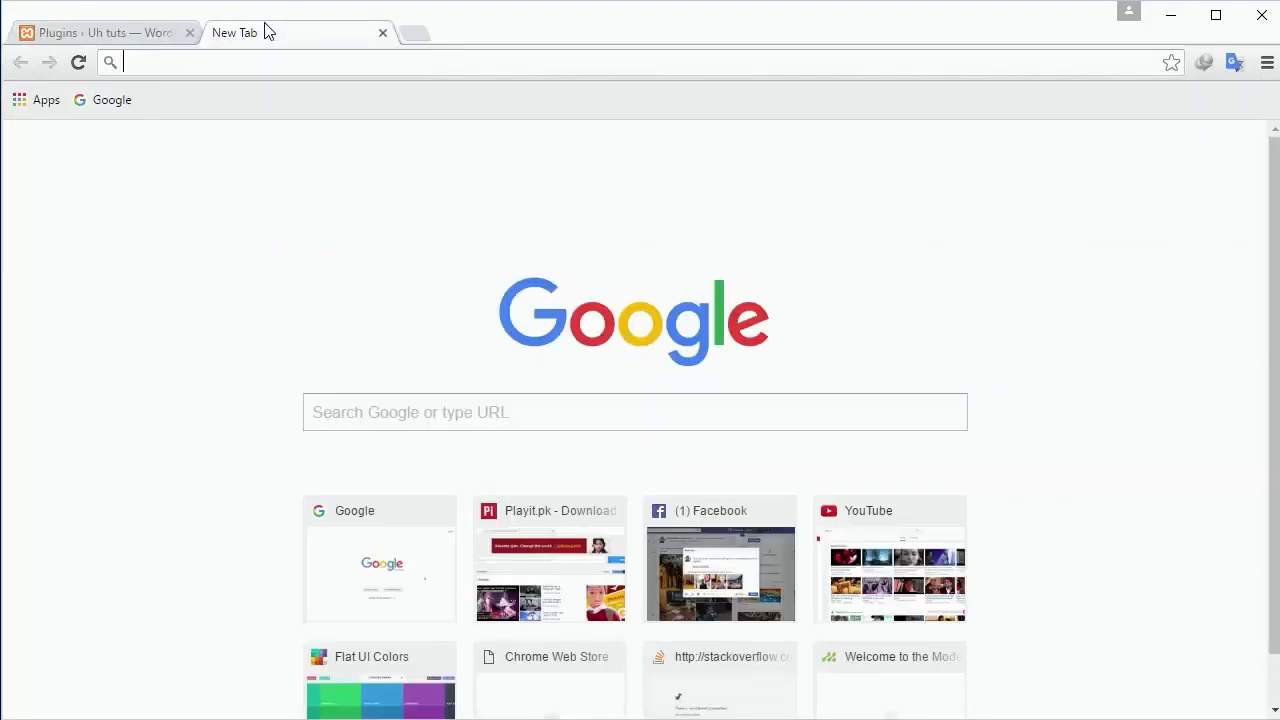
pyautogui.write('wordp')
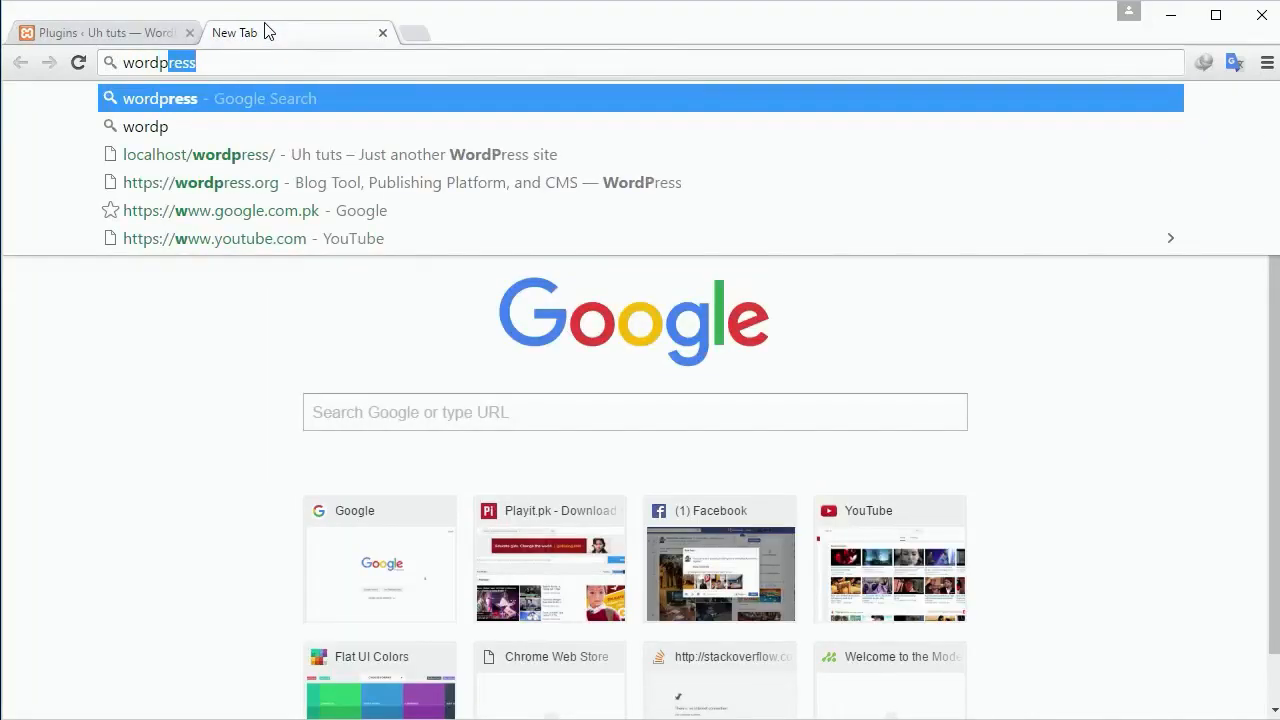
pyautogui.write('ress plugins')
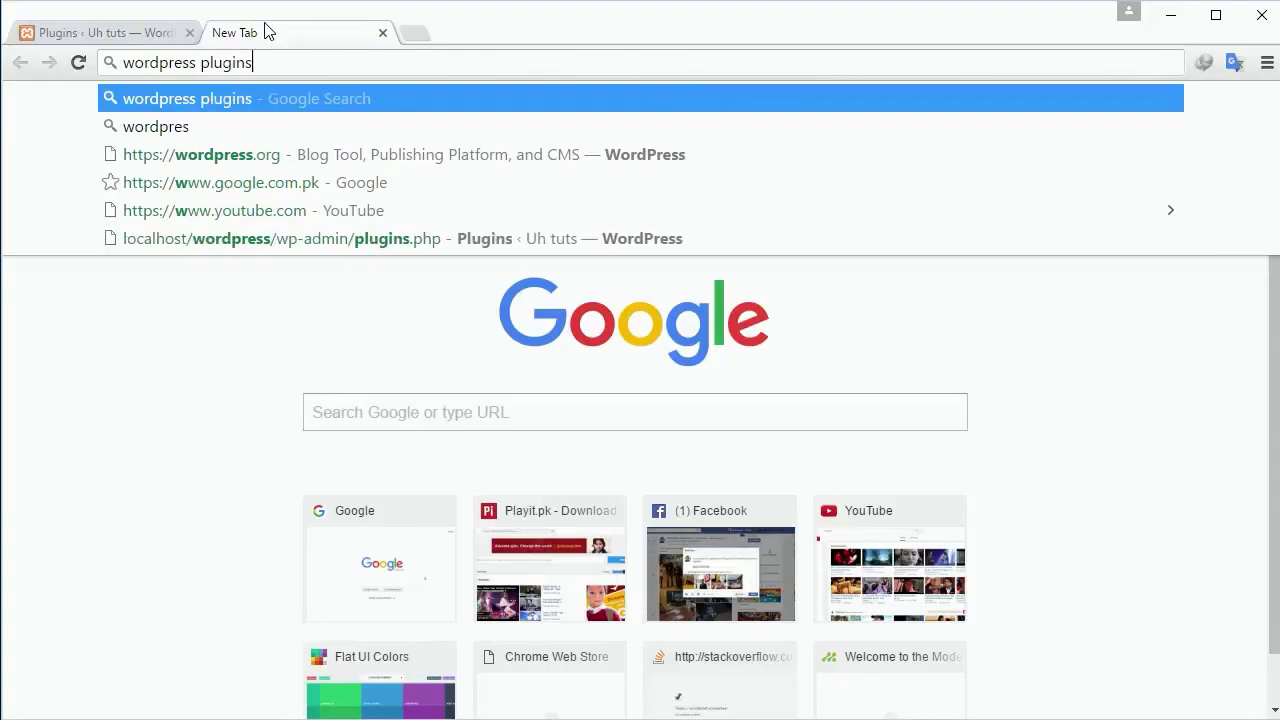
pyautogui.press('Return')
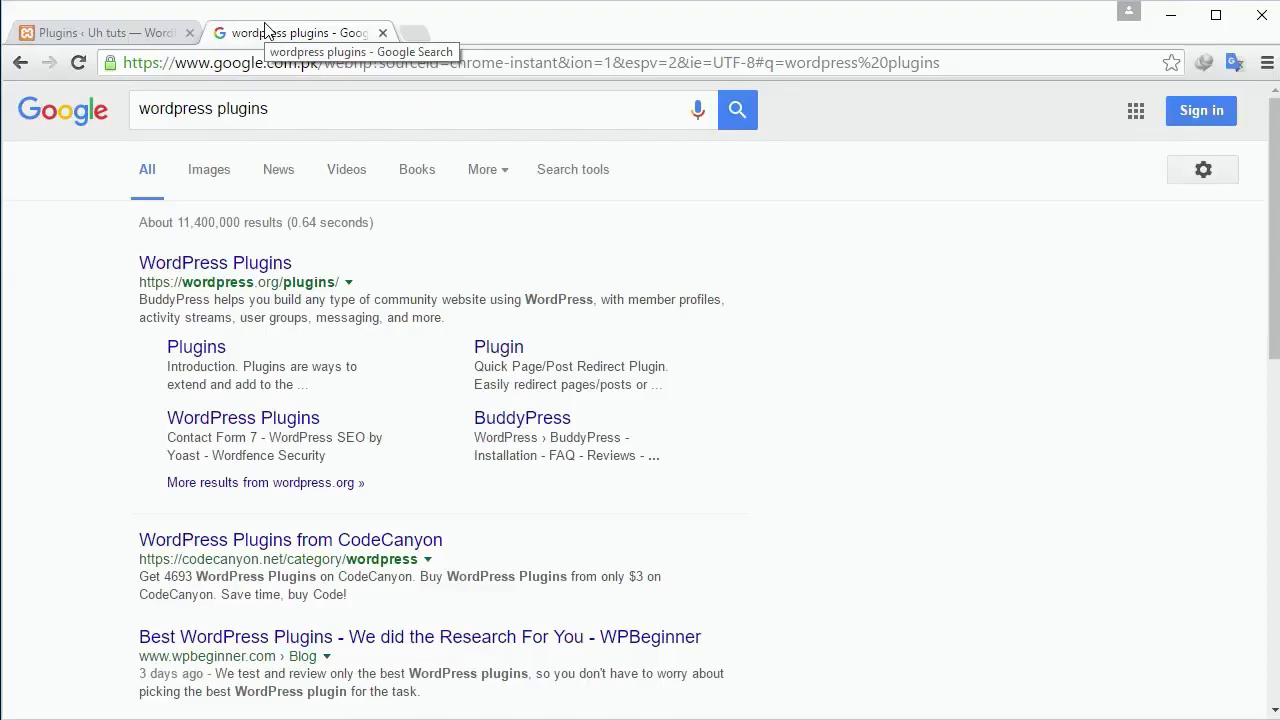
pyautogui.scroll(-2, 634, 166)
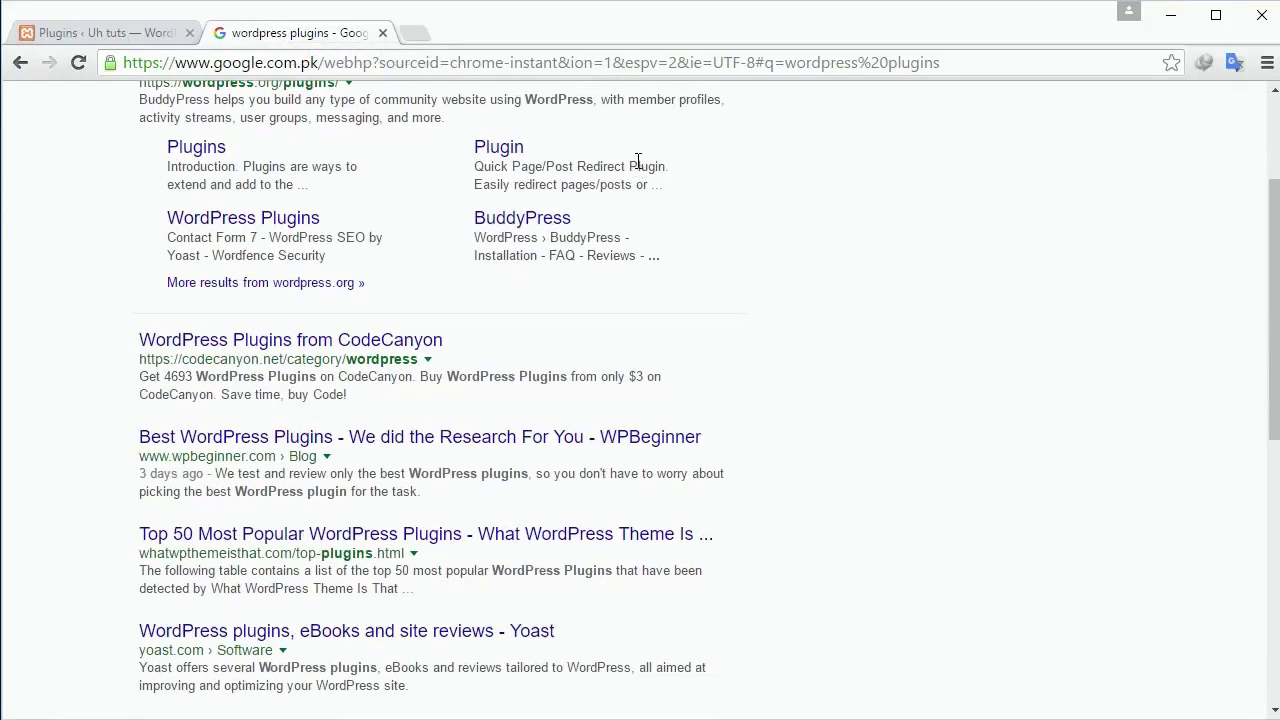
pyautogui.scroll(3, 640, 160)
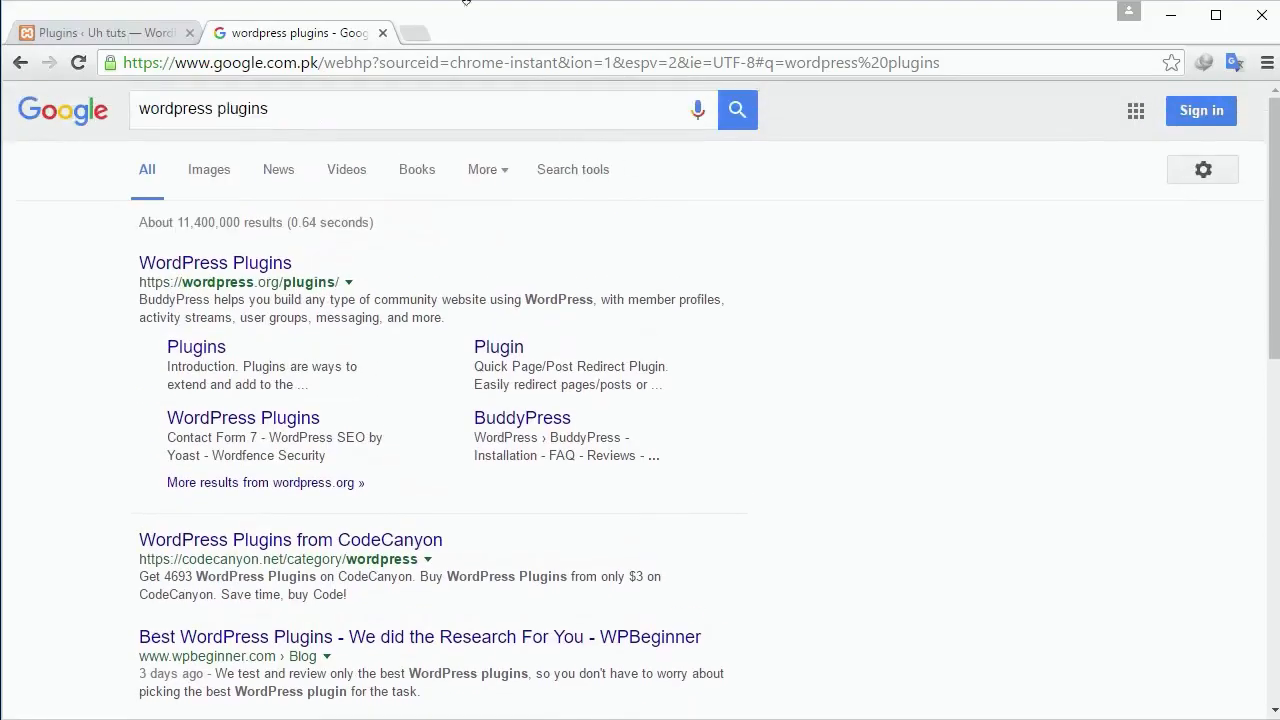
pyautogui.click(152, 33)
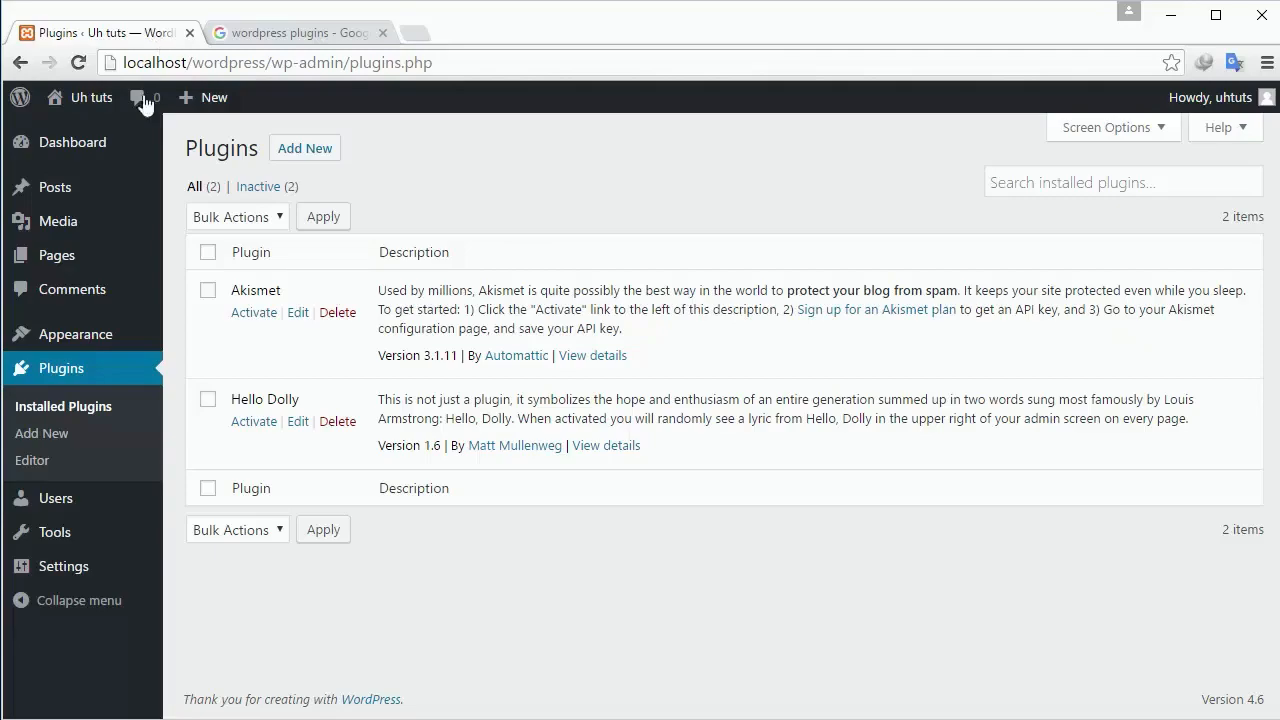
# Show the Users list, with its single Administrator account.
pyautogui.click(69, 497)
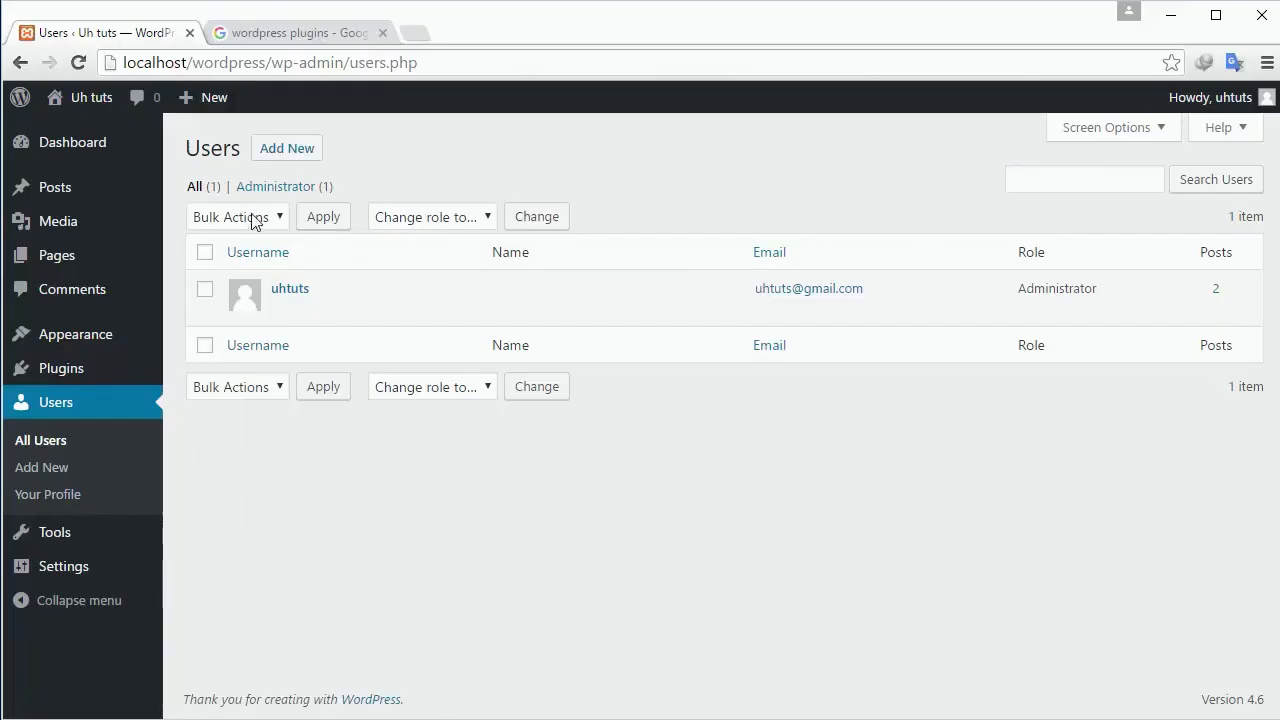
# Start a new user, entering a username and e-mail address and revealing a generated password.
pyautogui.click(284, 156)
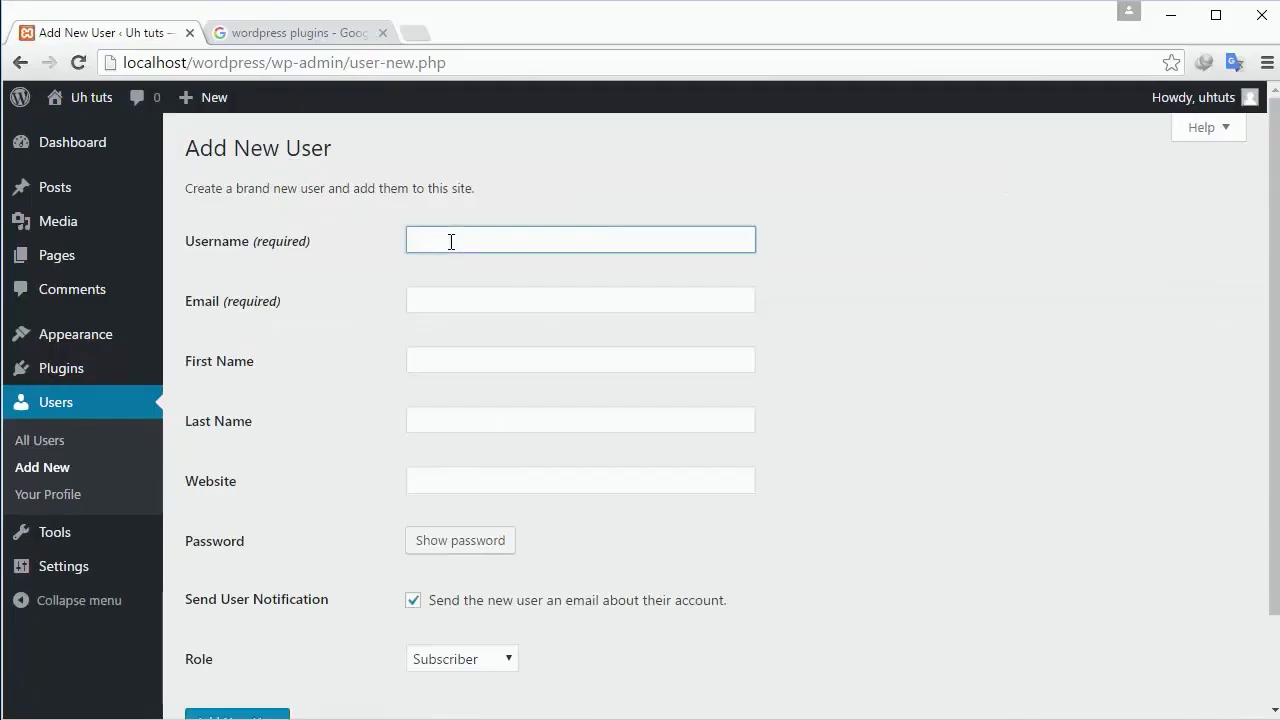
pyautogui.write('uh tuts2')
pyautogui.press('Tab')
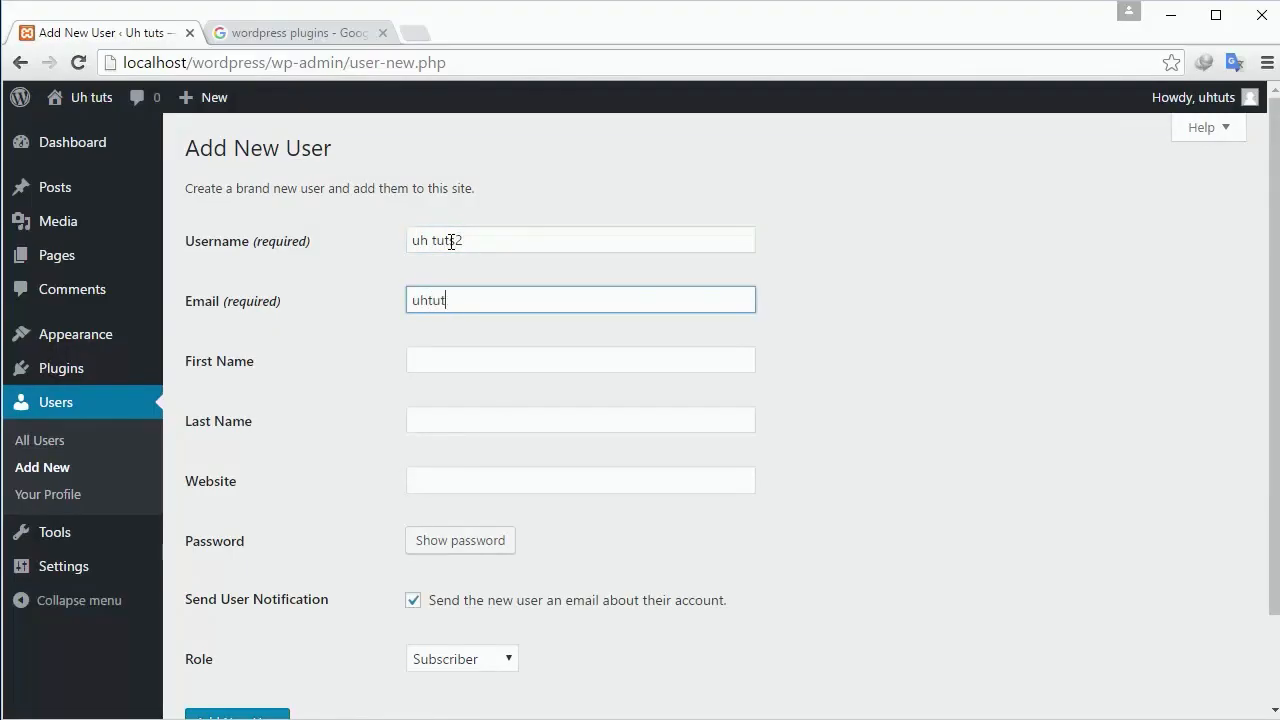
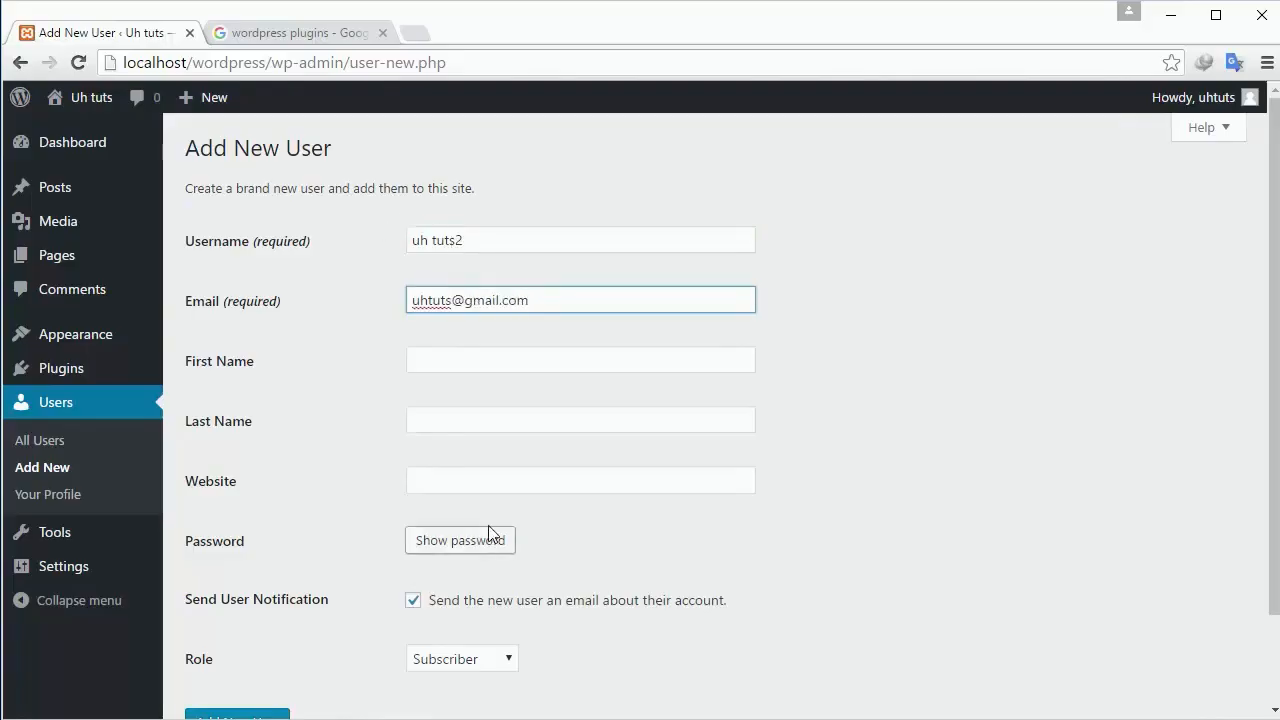
pyautogui.click(484, 490)
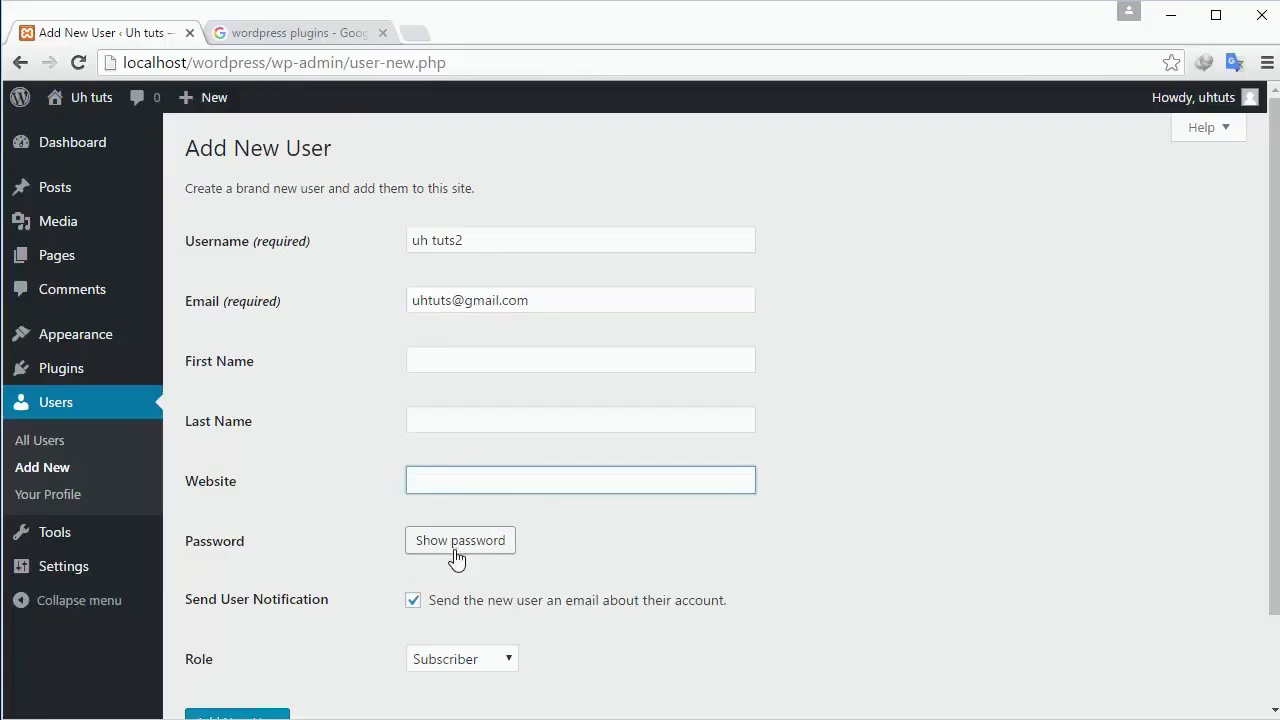
pyautogui.scroll(-1, 455, 555)
pyautogui.click(455, 442)
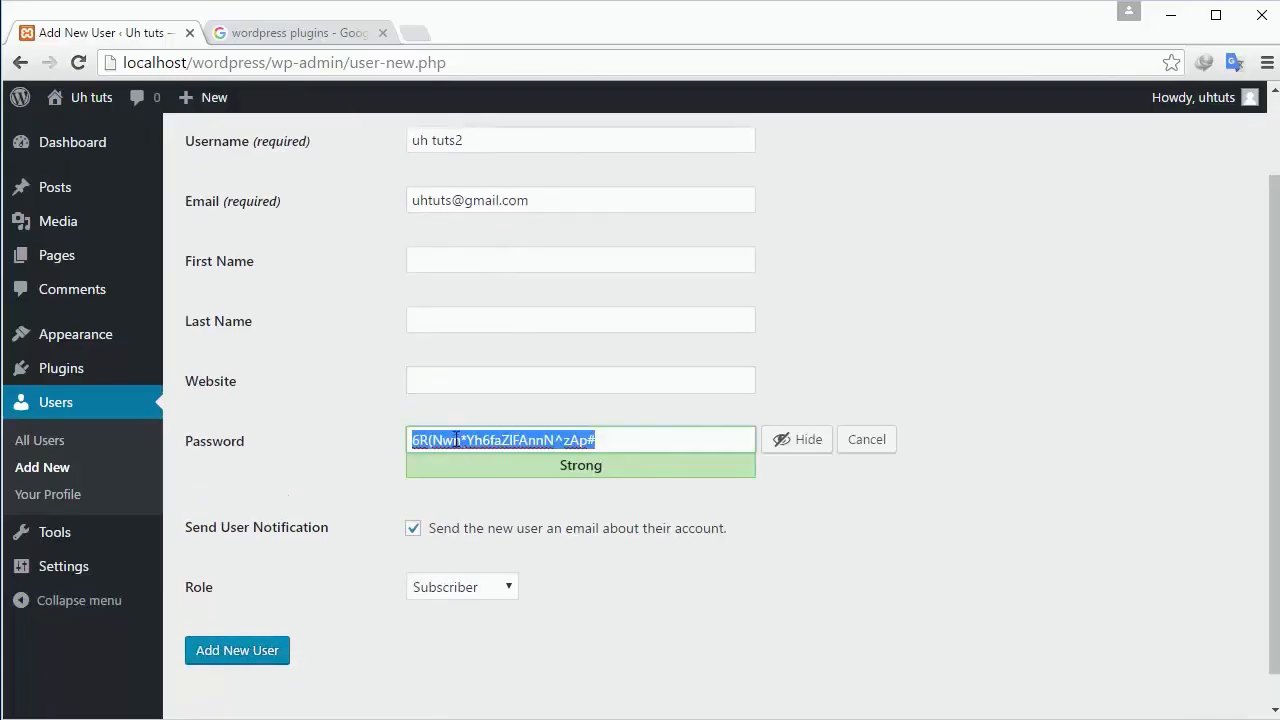
pyautogui.scroll(-1, 639, 451)
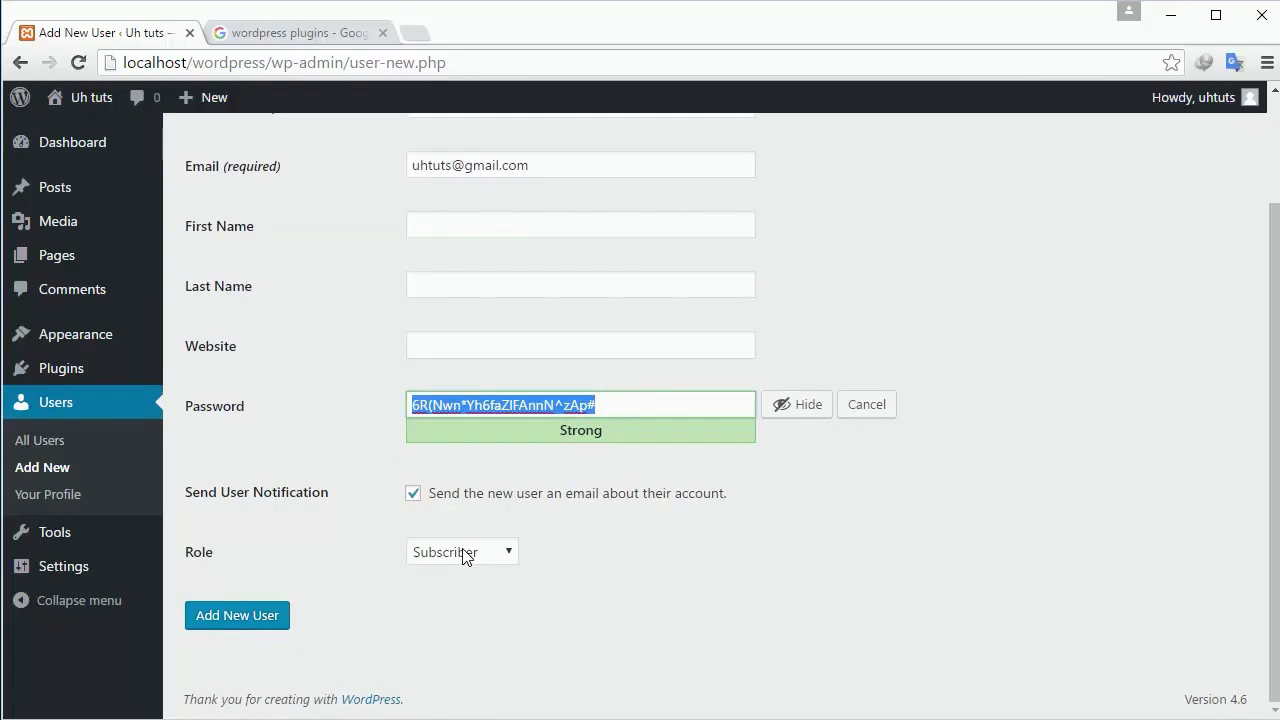
# Check the Role list, leaving Subscriber, then abandon the unsaved form for Your Profile.
pyautogui.click(465, 556)
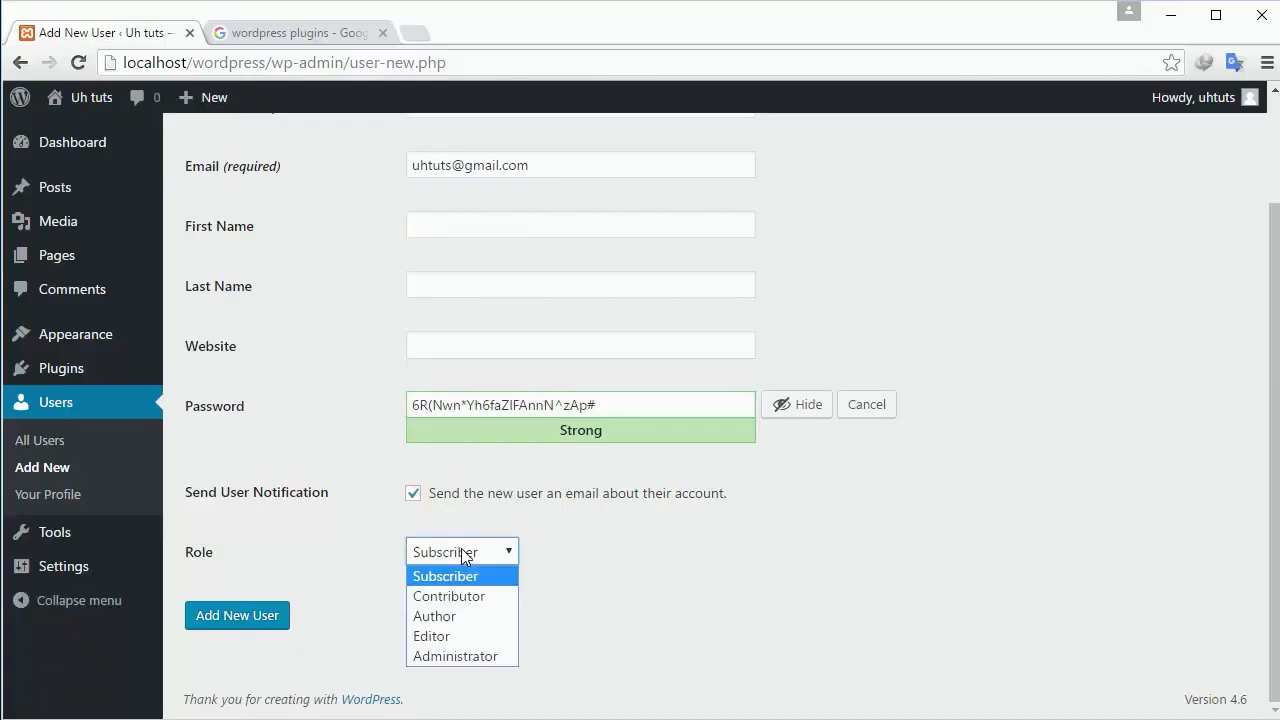
pyautogui.click(482, 558)
pyautogui.click(482, 558)
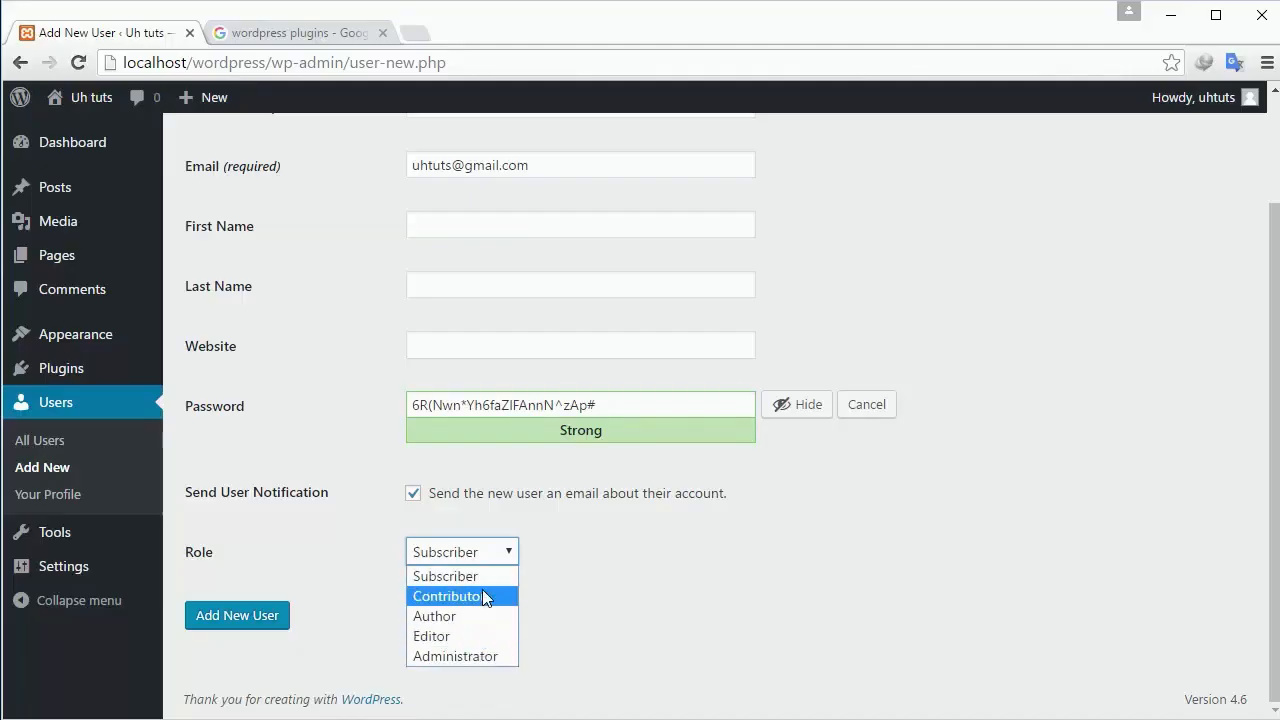
pyautogui.click(575, 572)
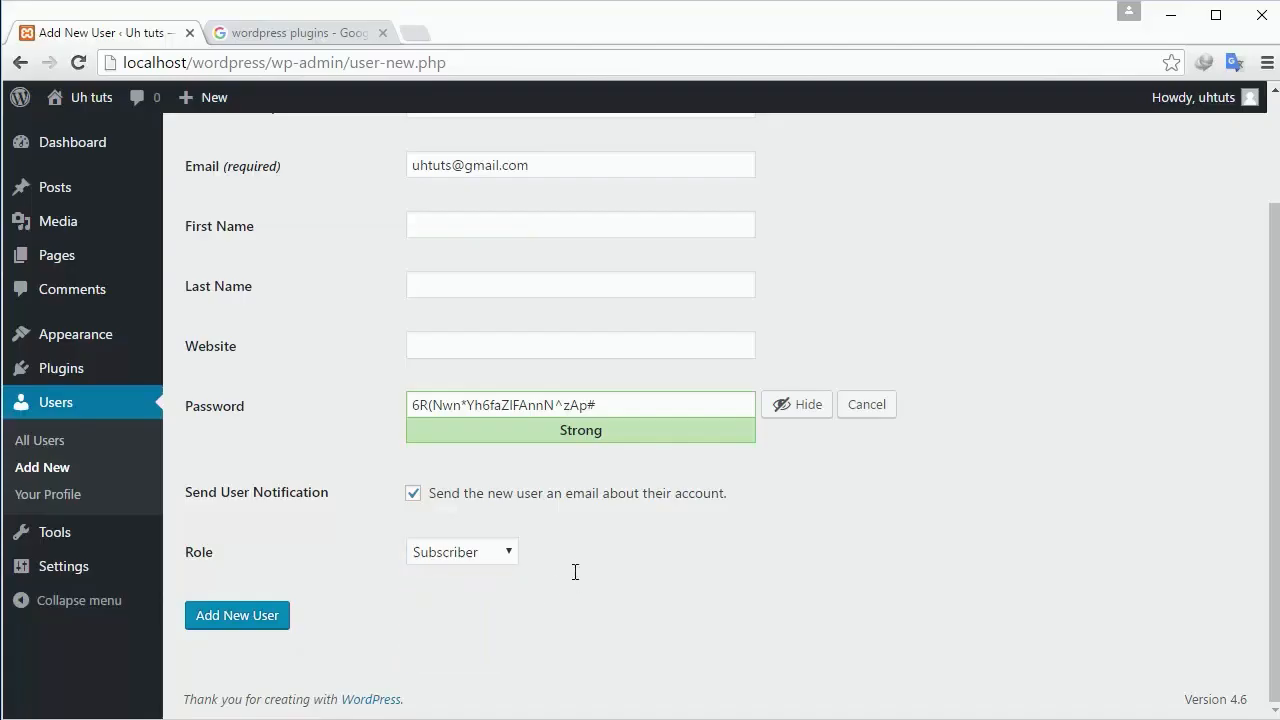
pyautogui.click(54, 496)
pyautogui.click(725, 176)
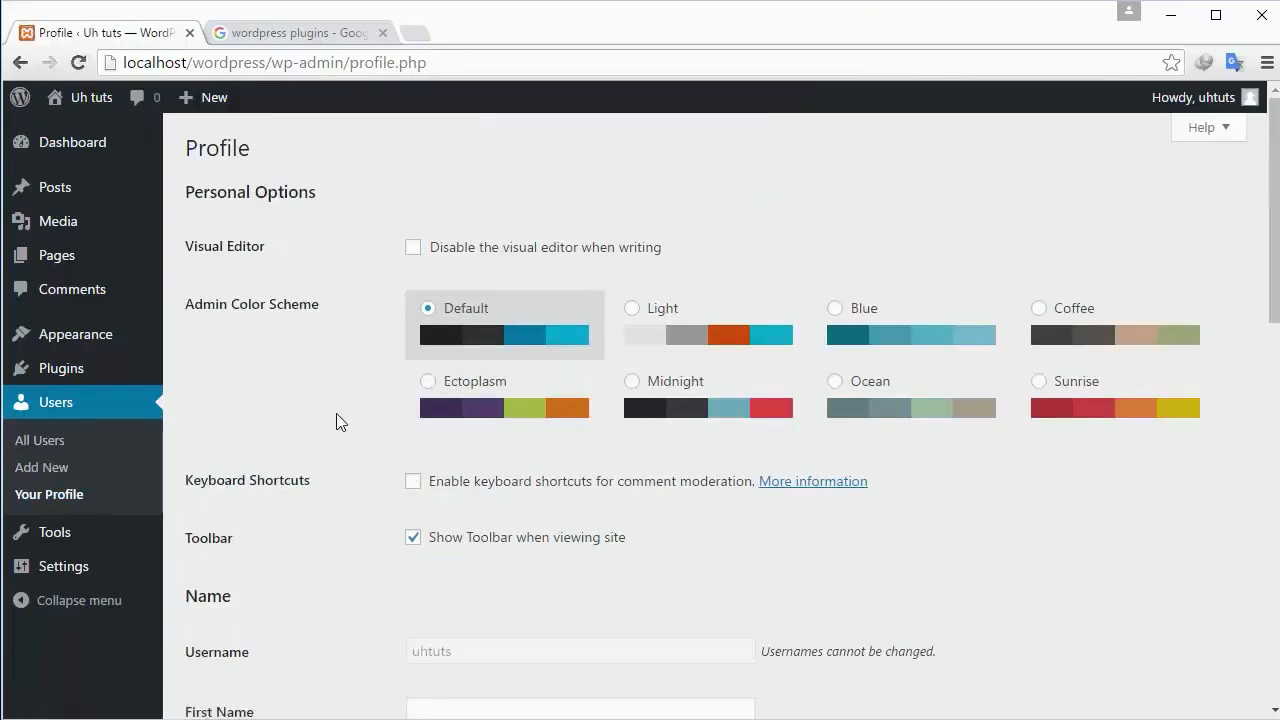
# Scroll through the profile options, then open Tools and drag Press This toward the bookmarks bar.
pyautogui.scroll(-4, 330, 428)
pyautogui.scroll(-5, 310, 428)
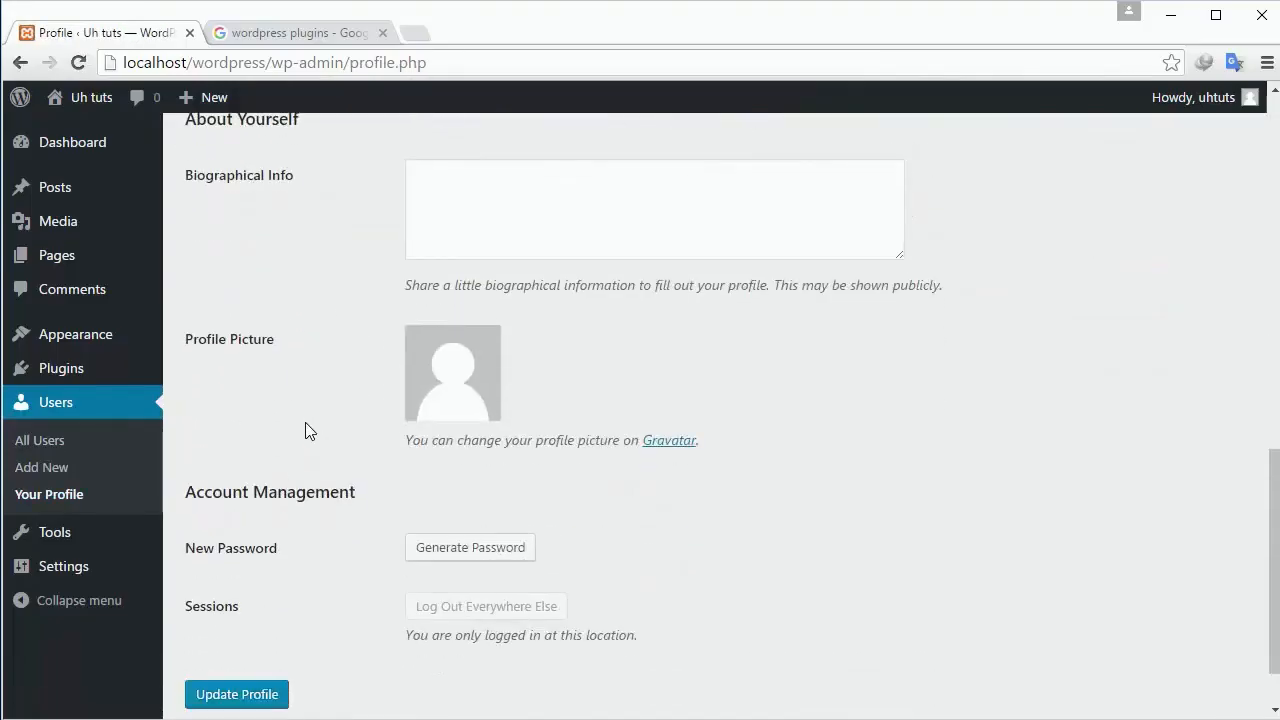
pyautogui.moveTo(46, 540)
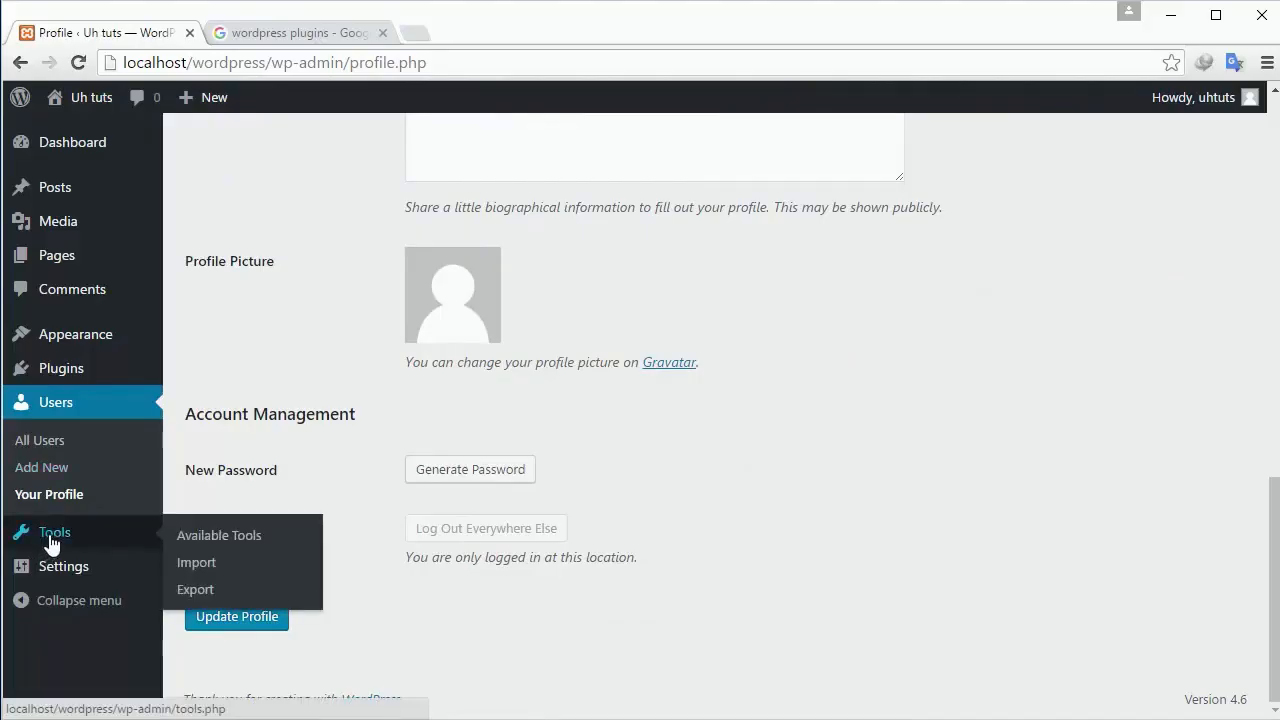
pyautogui.click(84, 545)
pyautogui.scroll(-2, 83, 543)
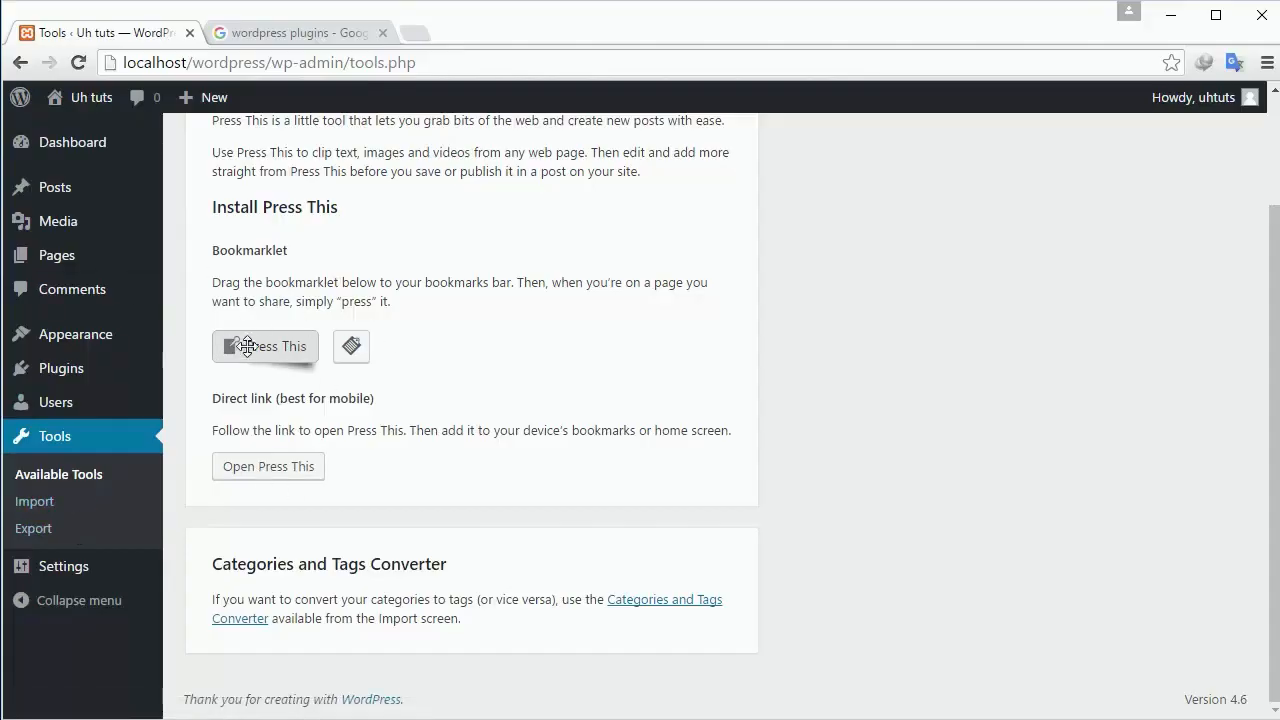
pyautogui.moveTo(243, 343); pyautogui.dragTo(447, 320)
pyautogui.moveTo(72, 570)
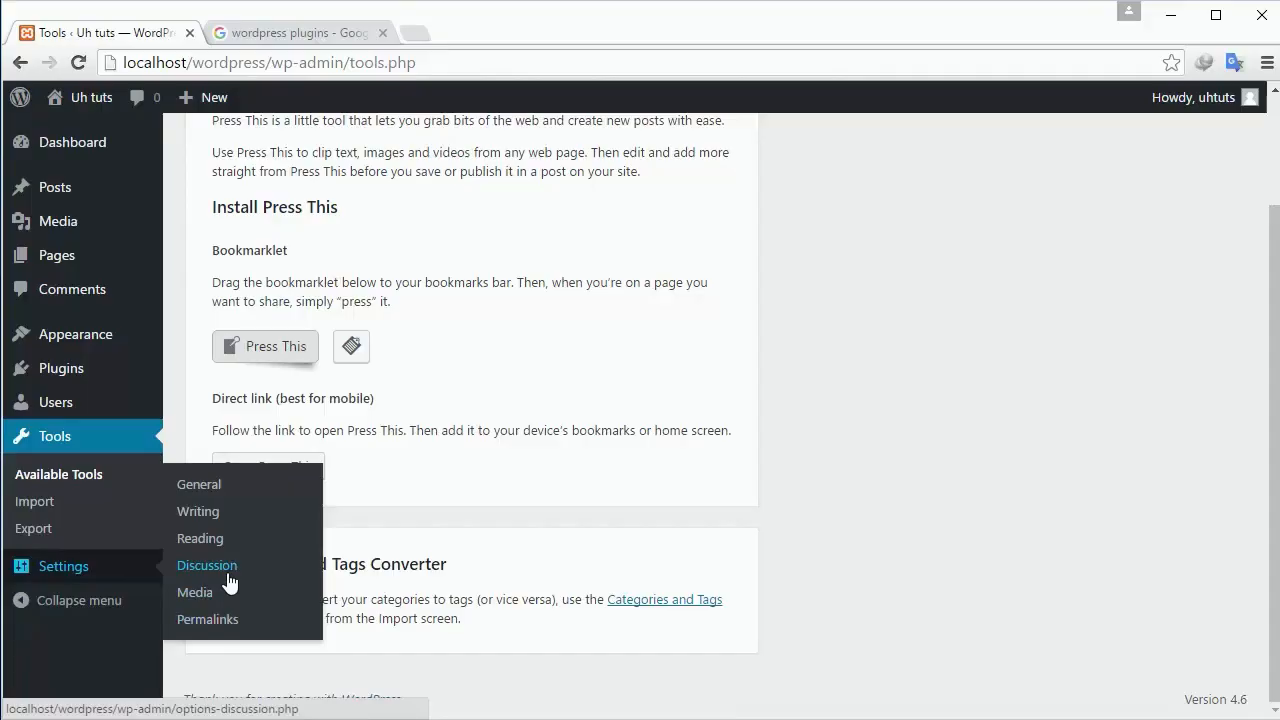
# Scroll through the General Settings page.
pyautogui.click(214, 486)
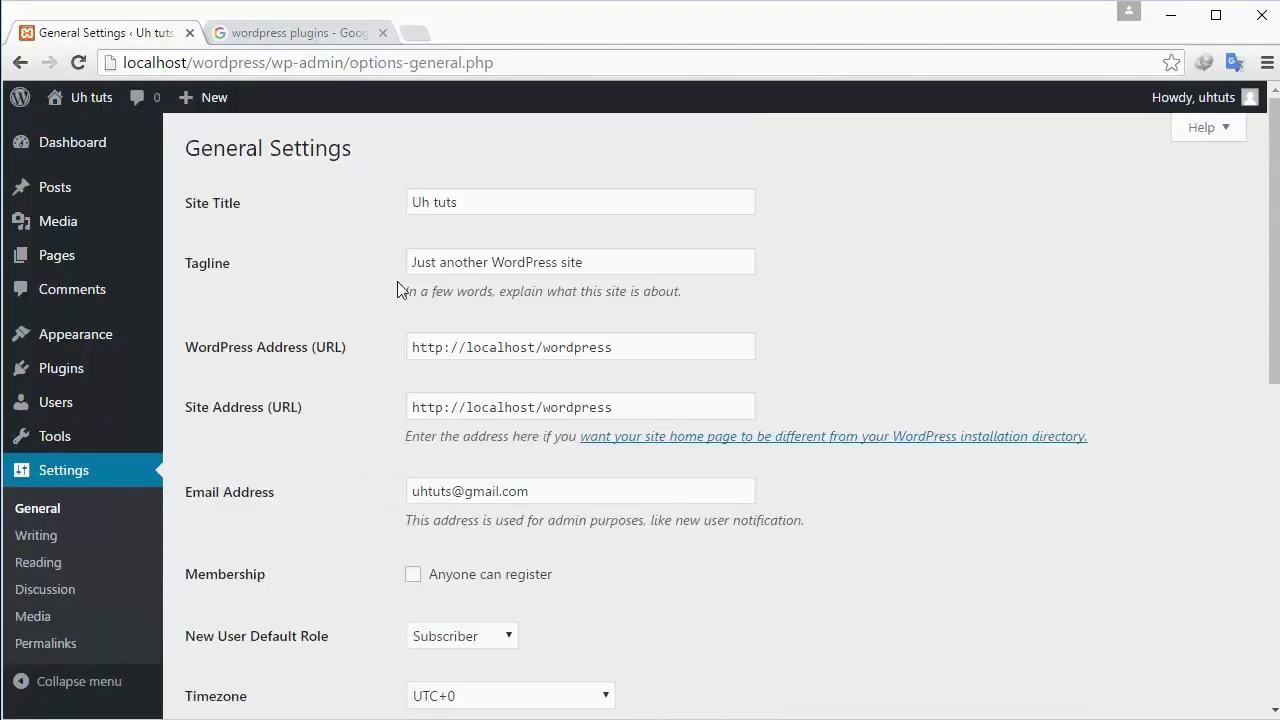
pyautogui.scroll(-2, 405, 318)
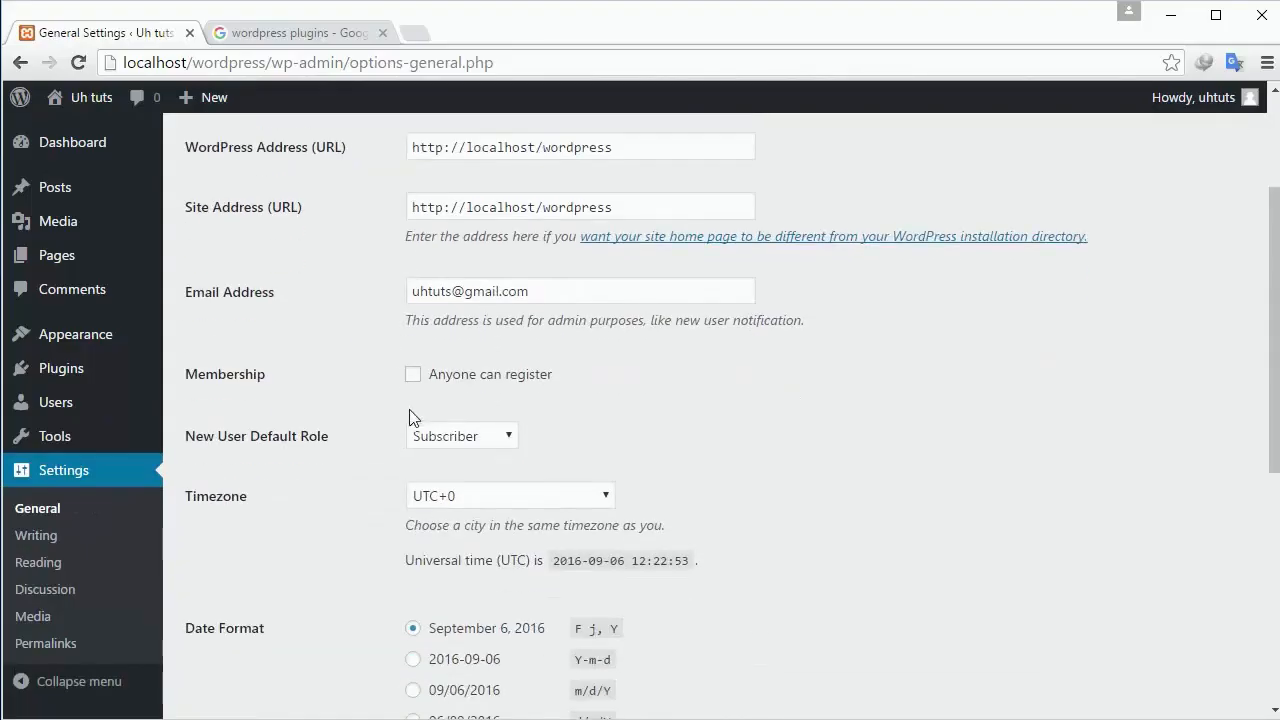
pyautogui.scroll(-5, 380, 422)
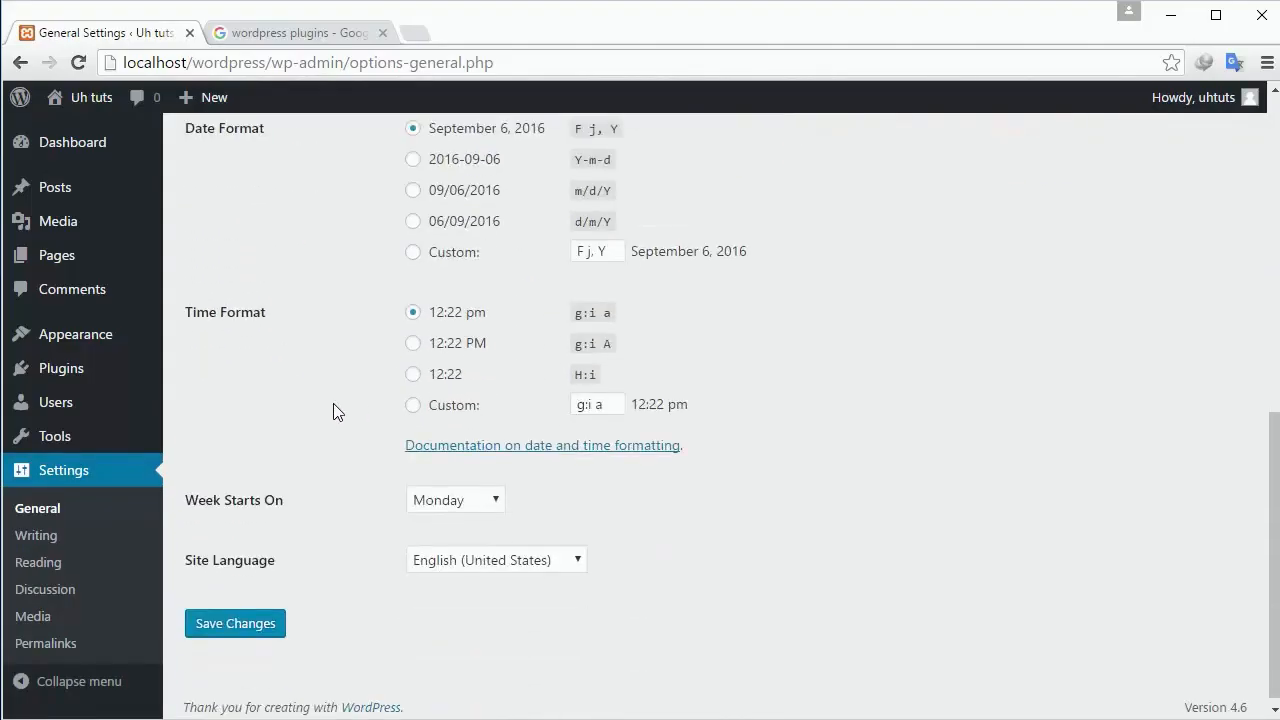
# Review Writing Settings, keeping Default Mail Category as Uncategorized, then go to Reading Settings.
pyautogui.click(52, 530)
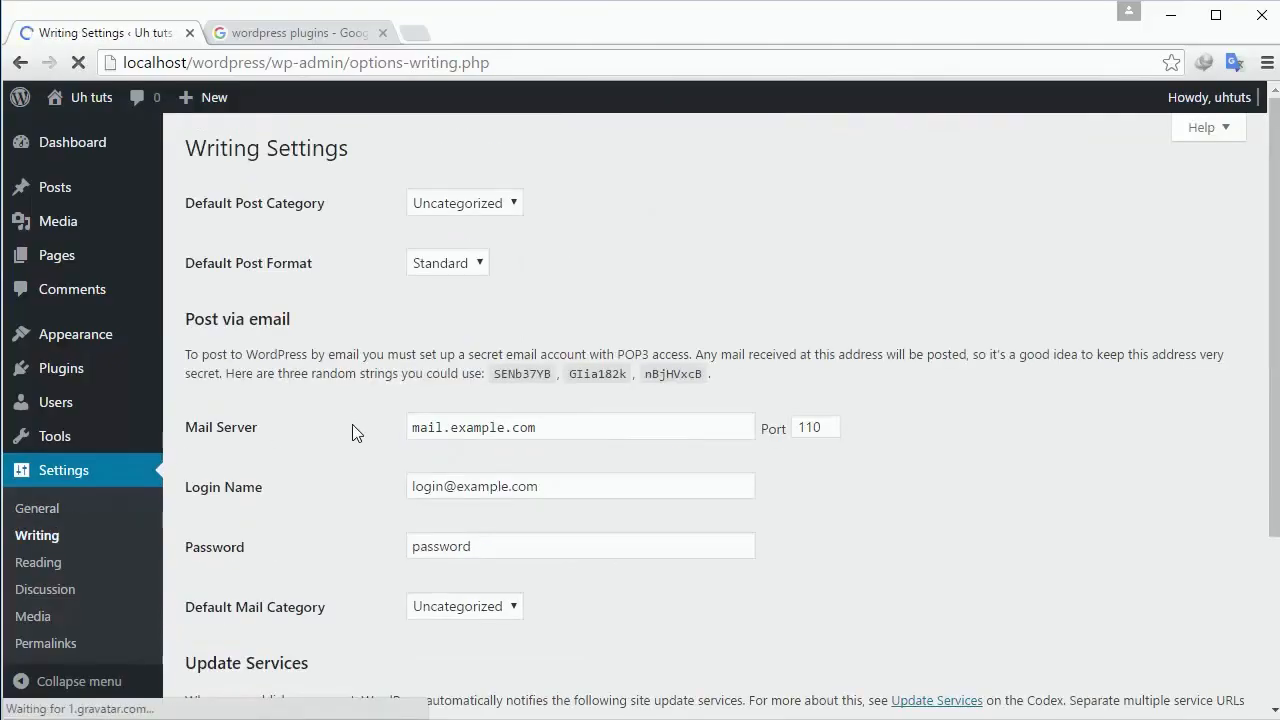
pyautogui.scroll(-2, 355, 430)
pyautogui.scroll(-1, 380, 436)
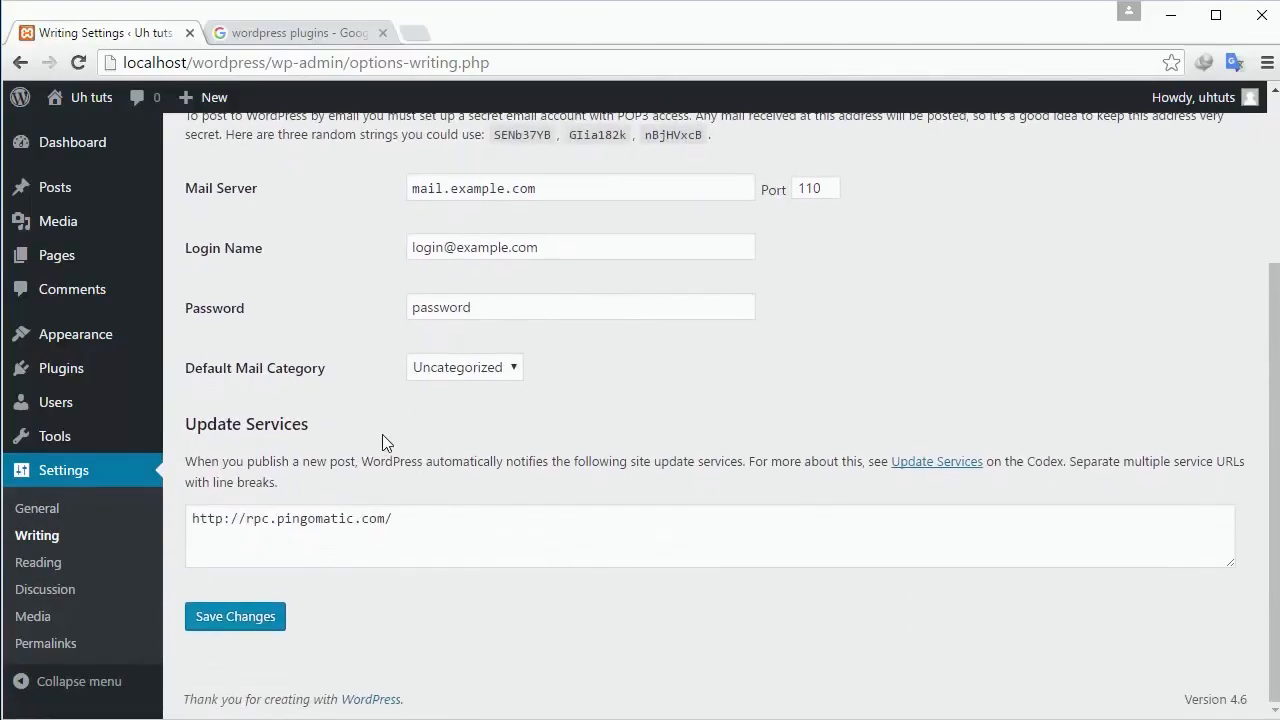
pyautogui.click(461, 368)
pyautogui.click(462, 368)
pyautogui.click(60, 568)
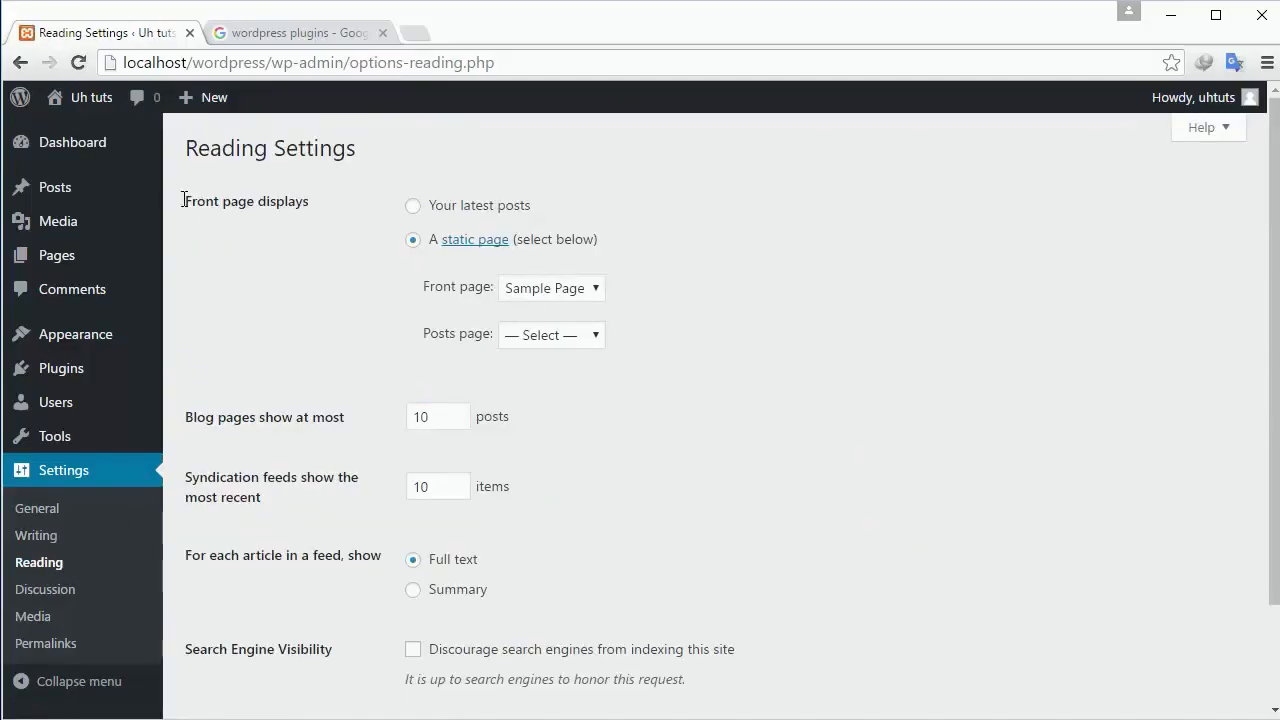
# Choose About instead of Sample Page as the static front page.
pyautogui.moveTo(184, 200); pyautogui.dragTo(331, 203)
pyautogui.click(331, 206)
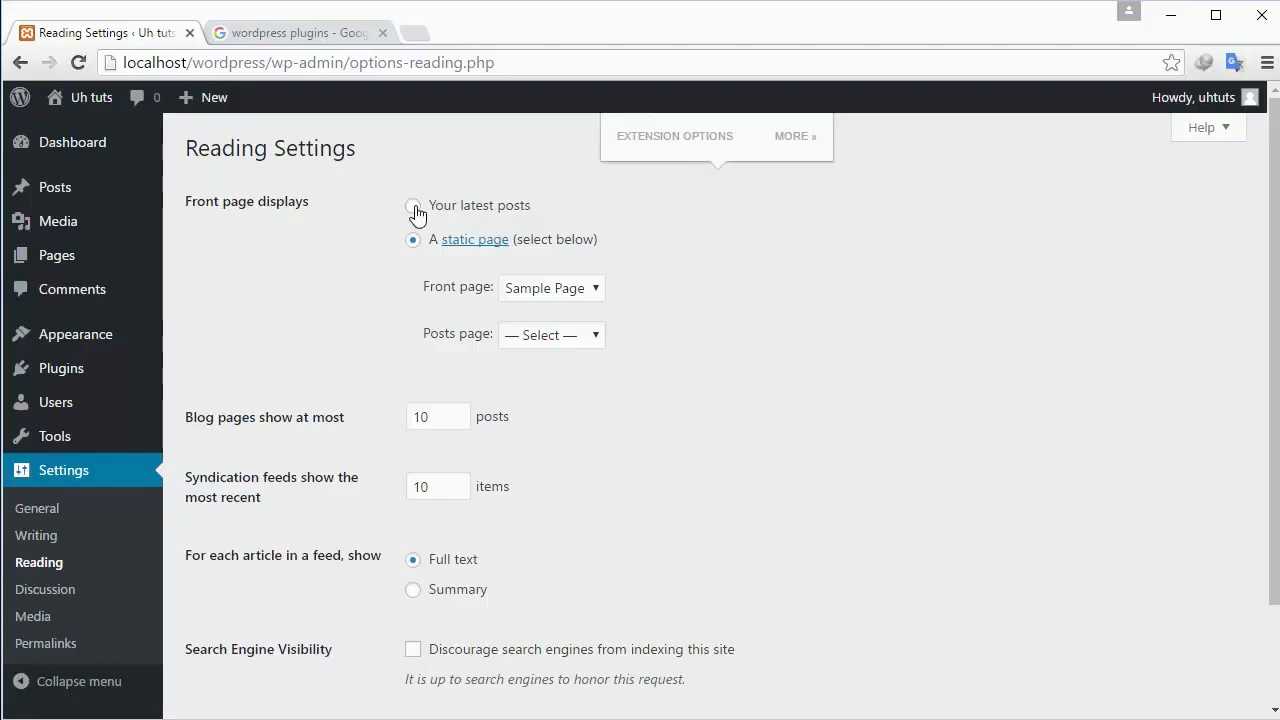
pyautogui.click(572, 291)
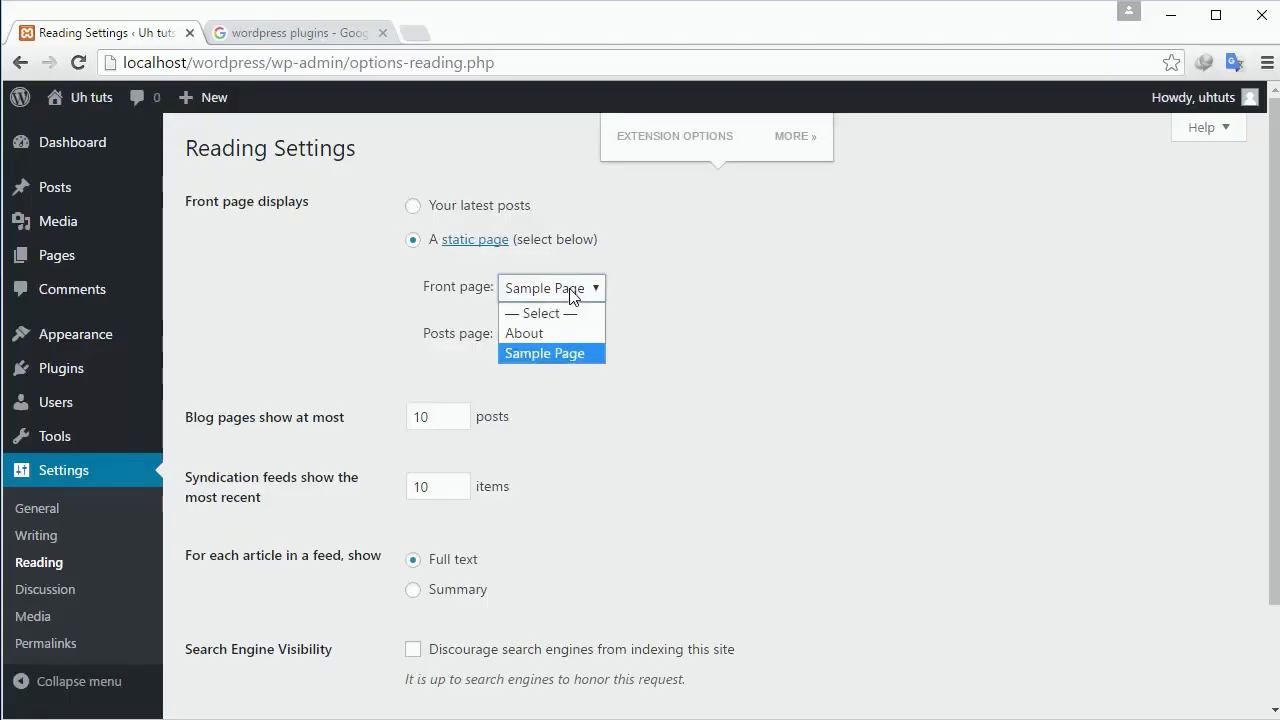
pyautogui.click(570, 334)
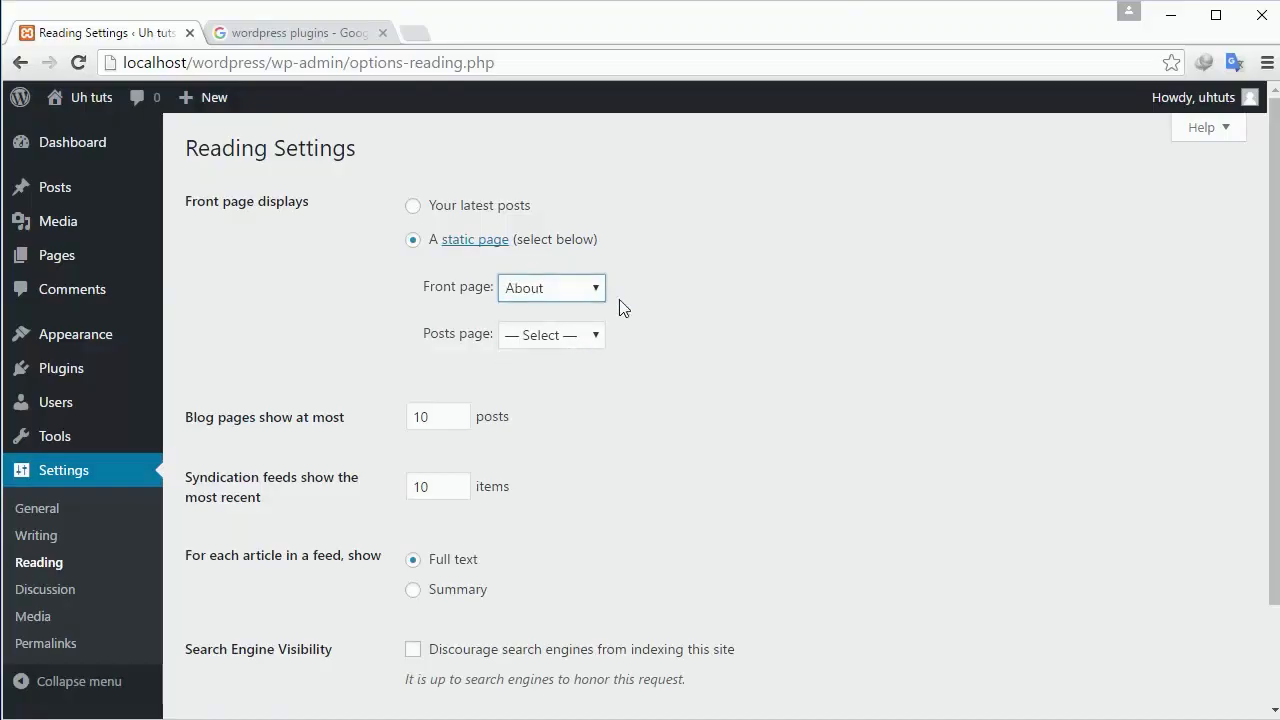
pyautogui.scroll(-2, 325, 440)
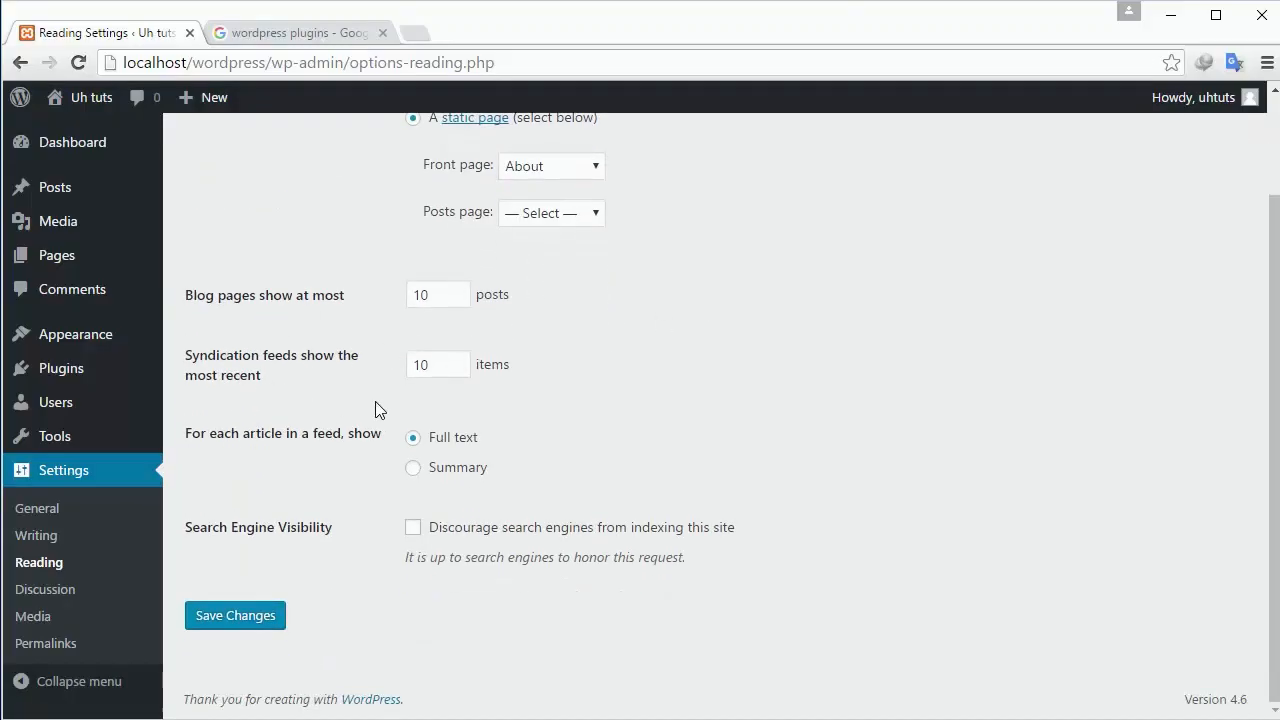
# Scroll through Discussion Settings, then bring up Media Settings with its 150, 300 and 1024 image sizes.
pyautogui.click(50, 591)
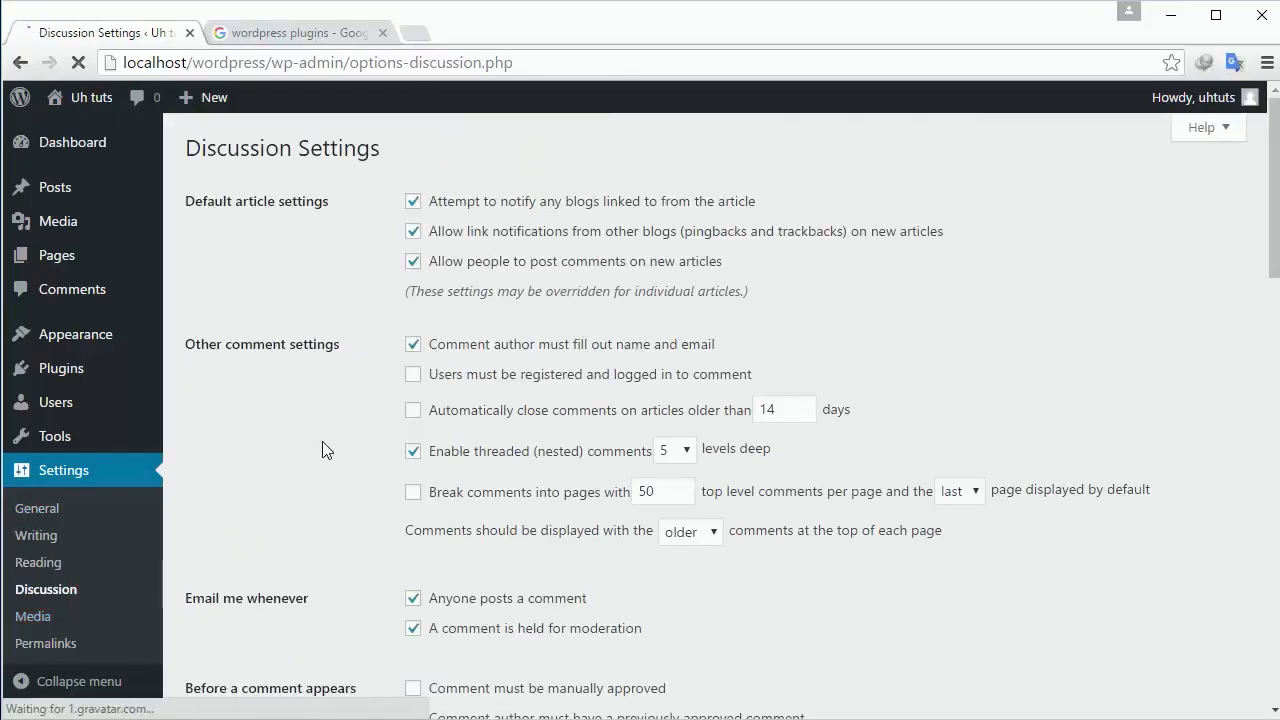
pyautogui.scroll(-5, 325, 445)
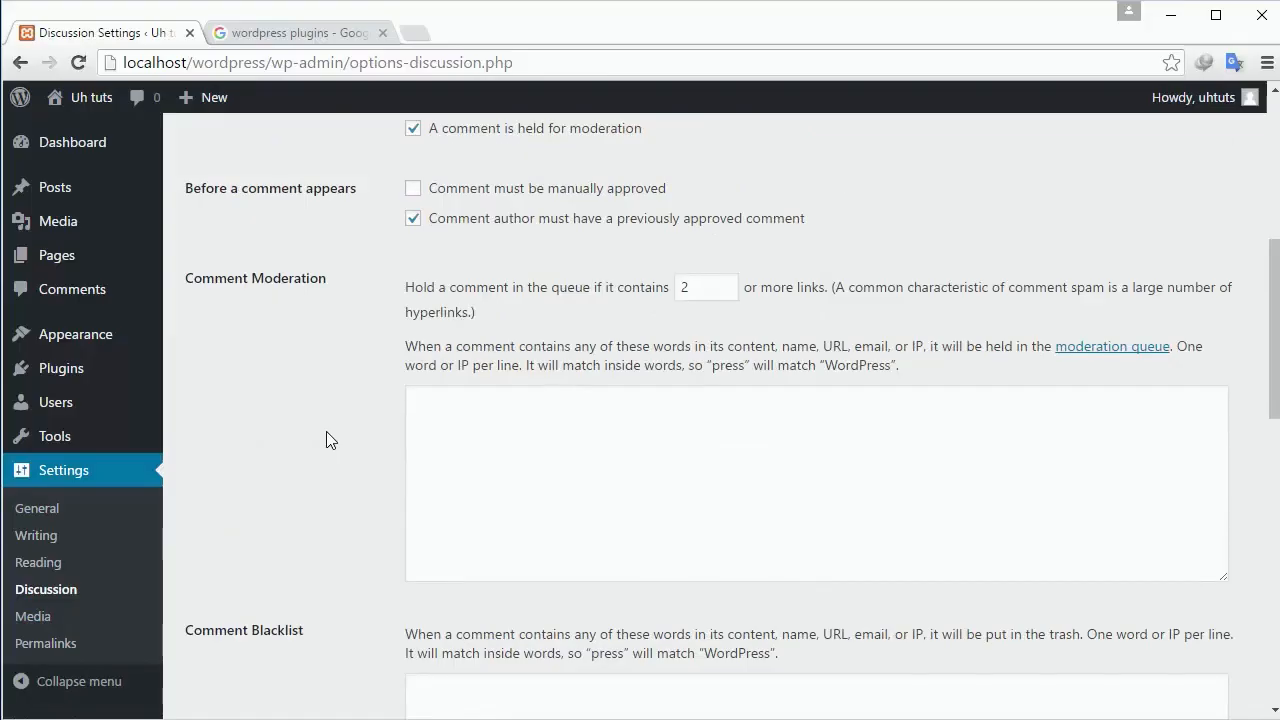
pyautogui.scroll(-8, 326, 438)
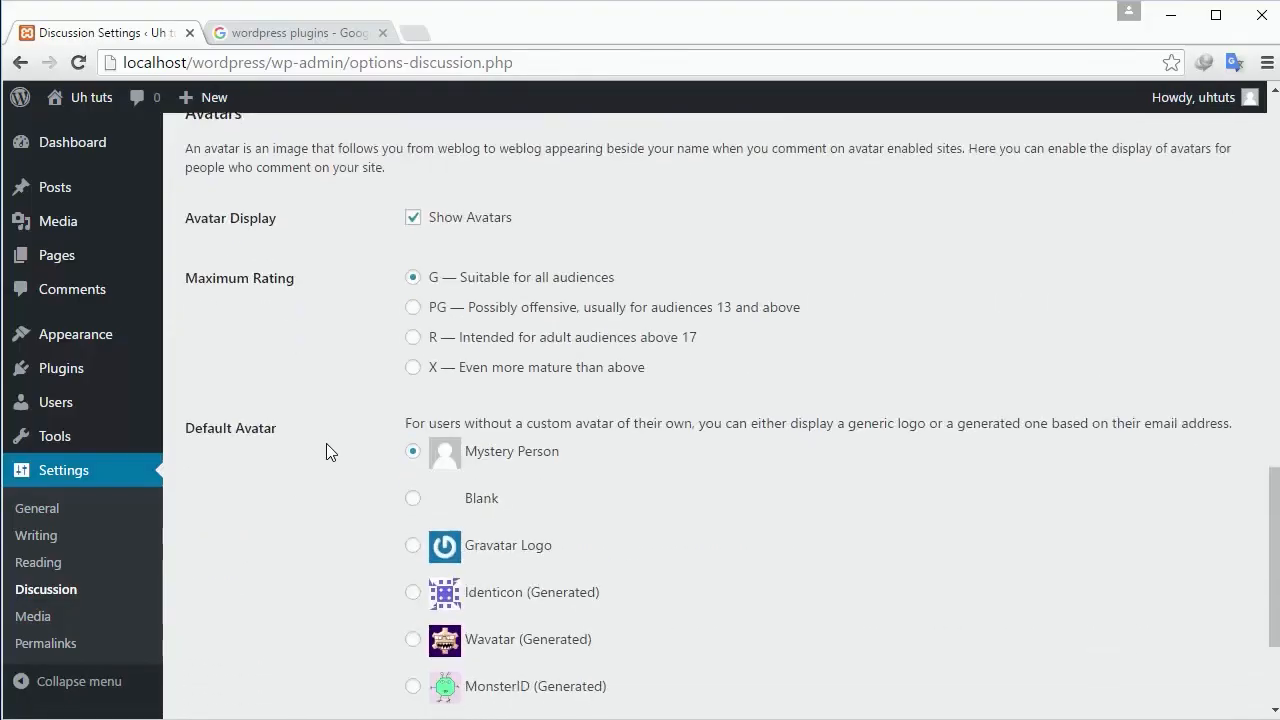
pyautogui.scroll(-2, 326, 451)
pyautogui.scroll(10, 326, 444)
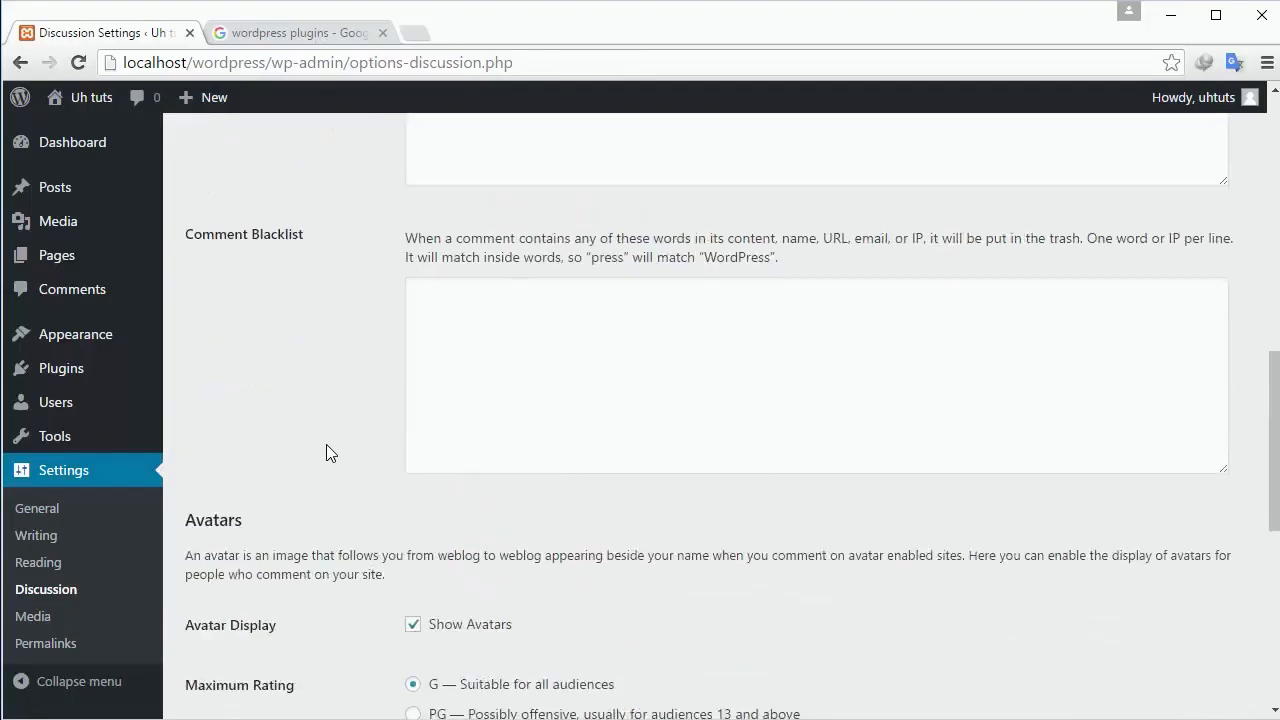
pyautogui.scroll(3, 326, 452)
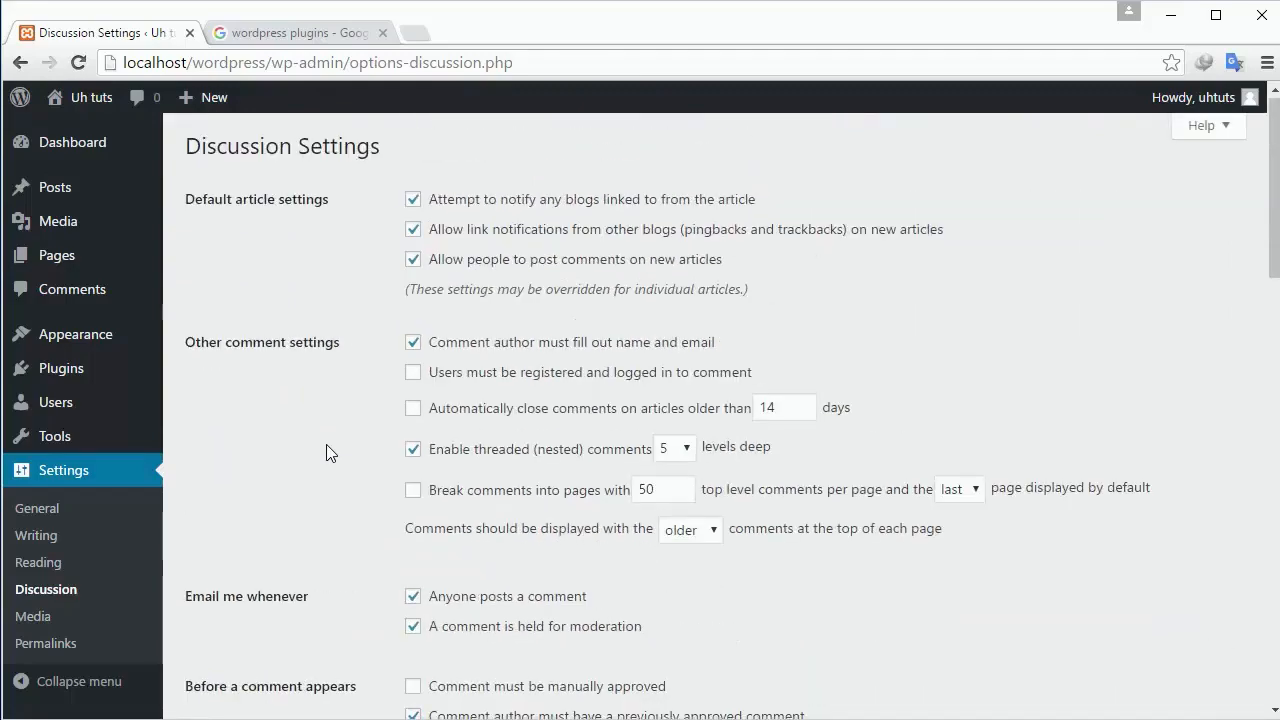
pyautogui.scroll(-14, 326, 452)
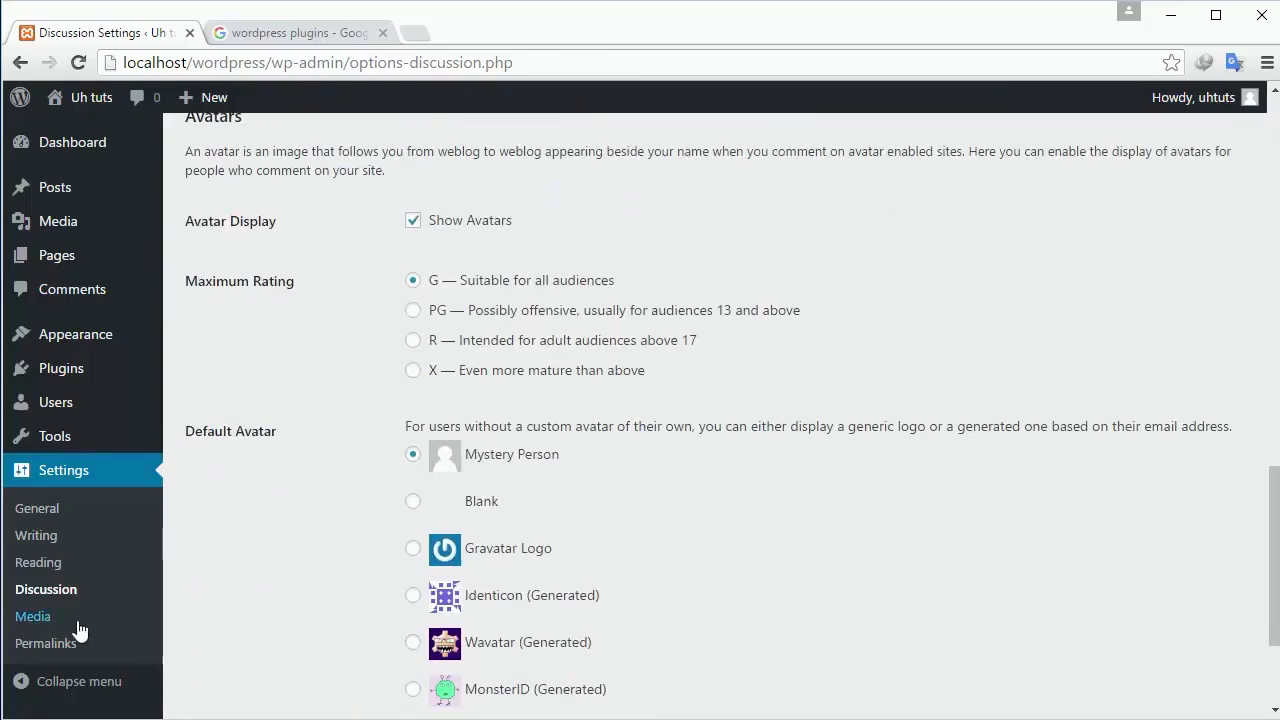
pyautogui.click(53, 618)
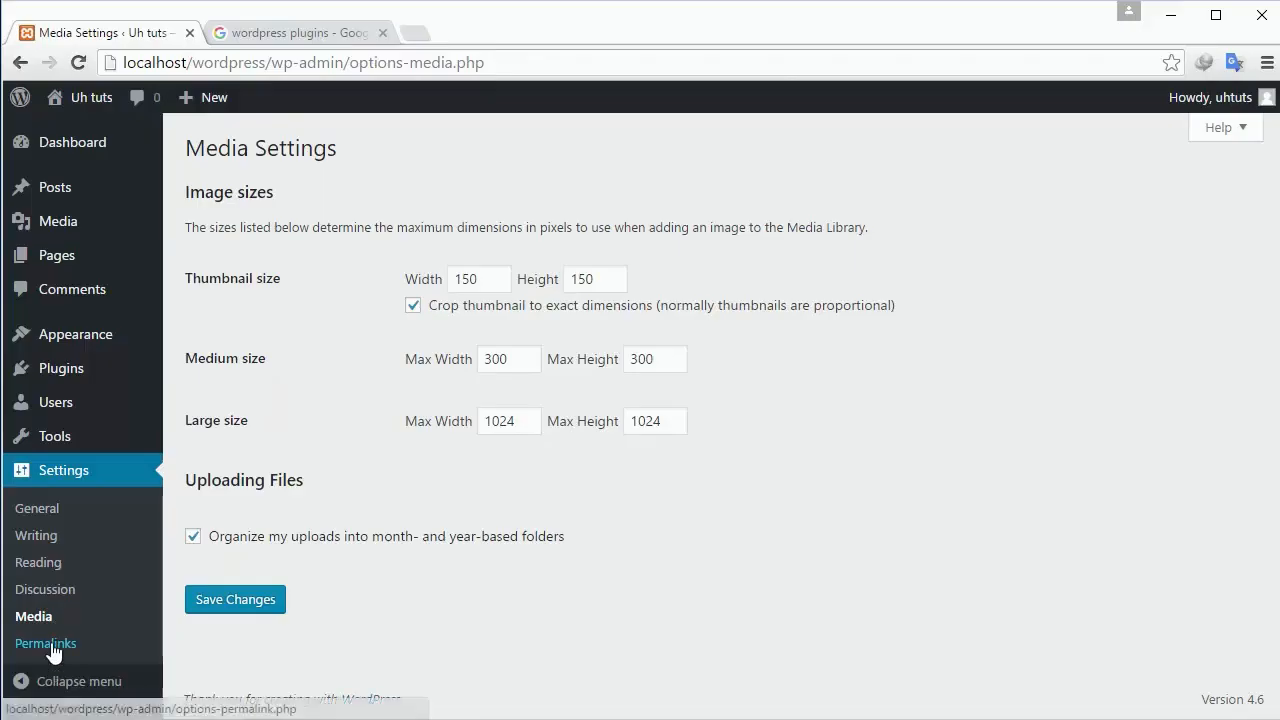
# Open Permalink Settings (Post name structure), collapse and restore the admin sidebar, and look over the toolbar menus.
pyautogui.click(53, 645)
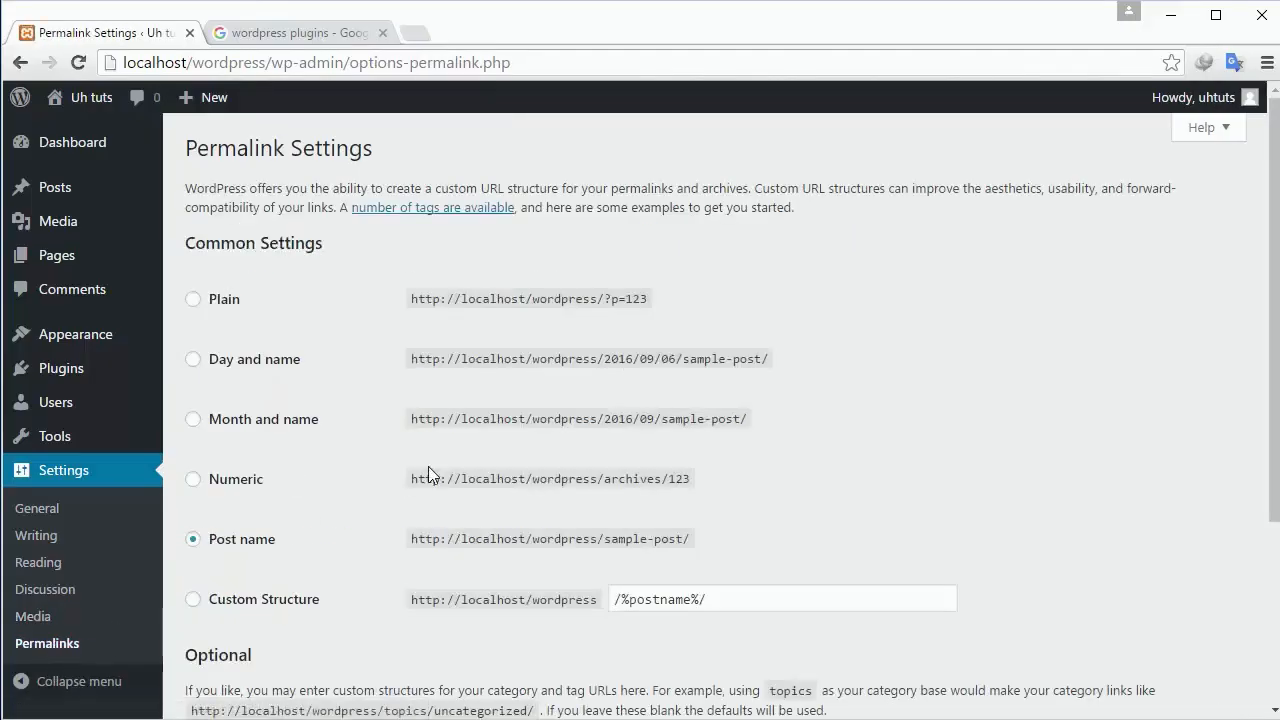
pyautogui.scroll(-3, 428, 474)
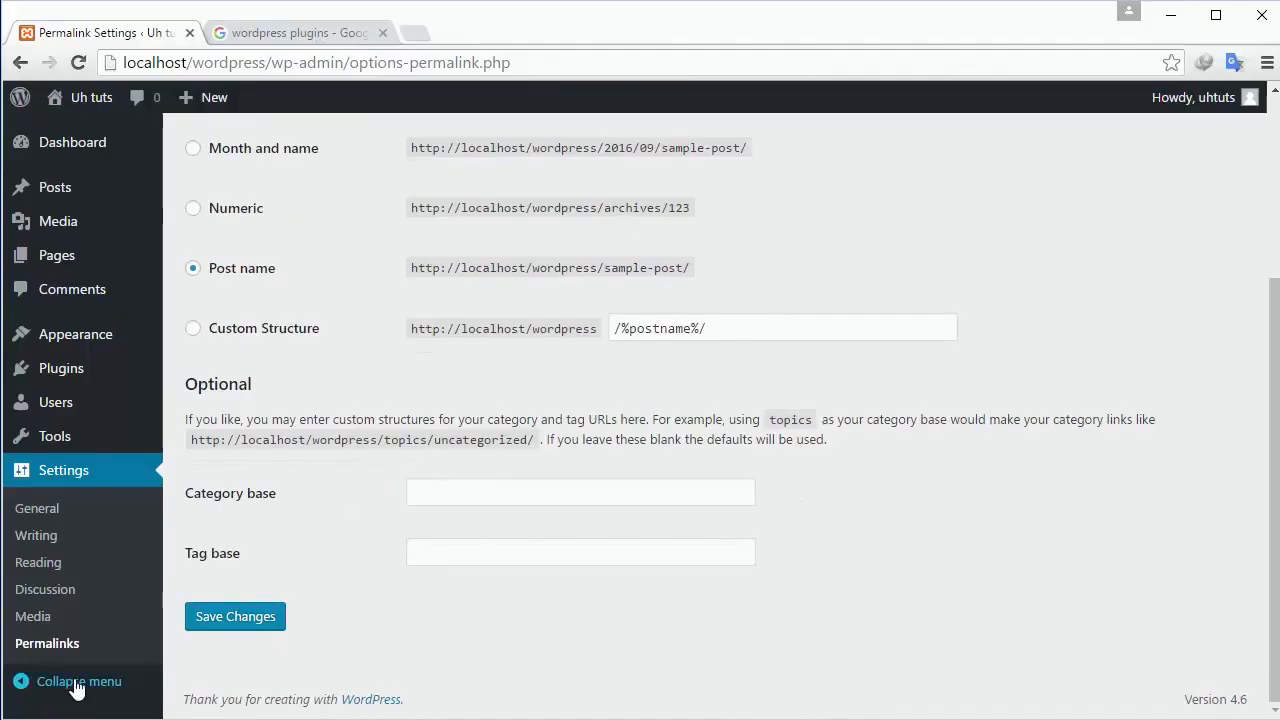
pyautogui.click(32, 684)
pyautogui.click(30, 507)
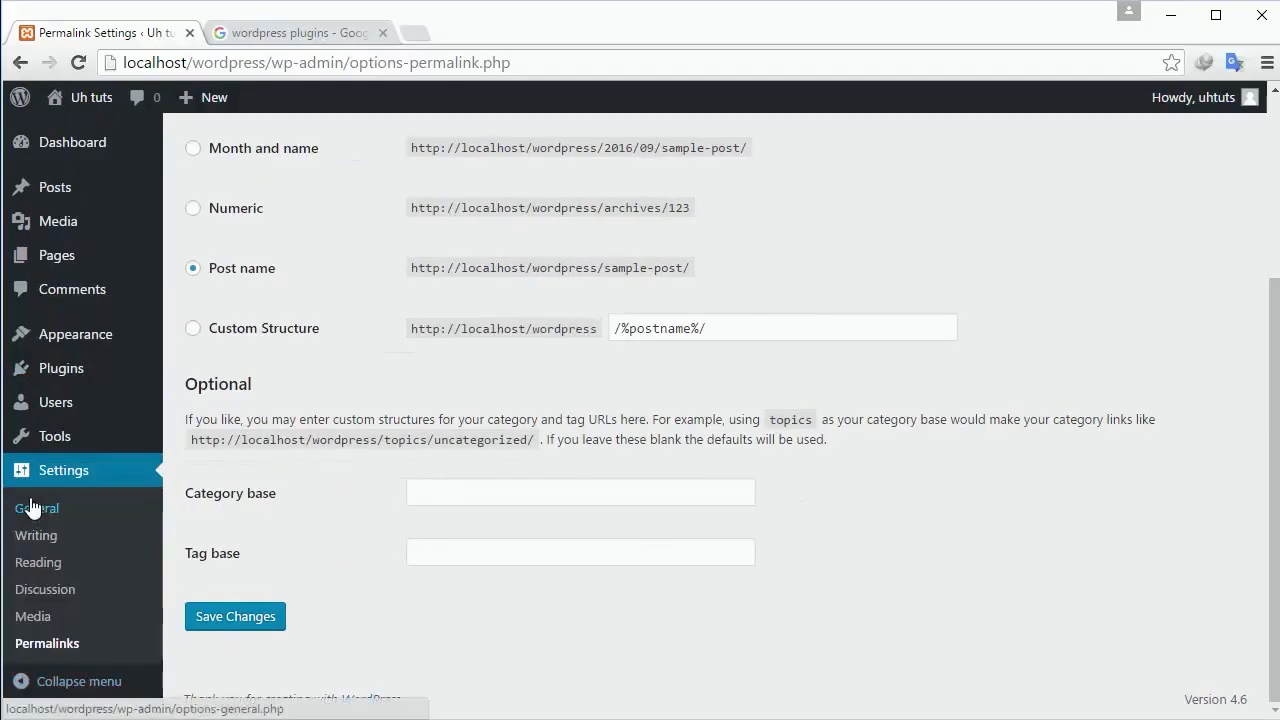
pyautogui.moveTo(230, 97)
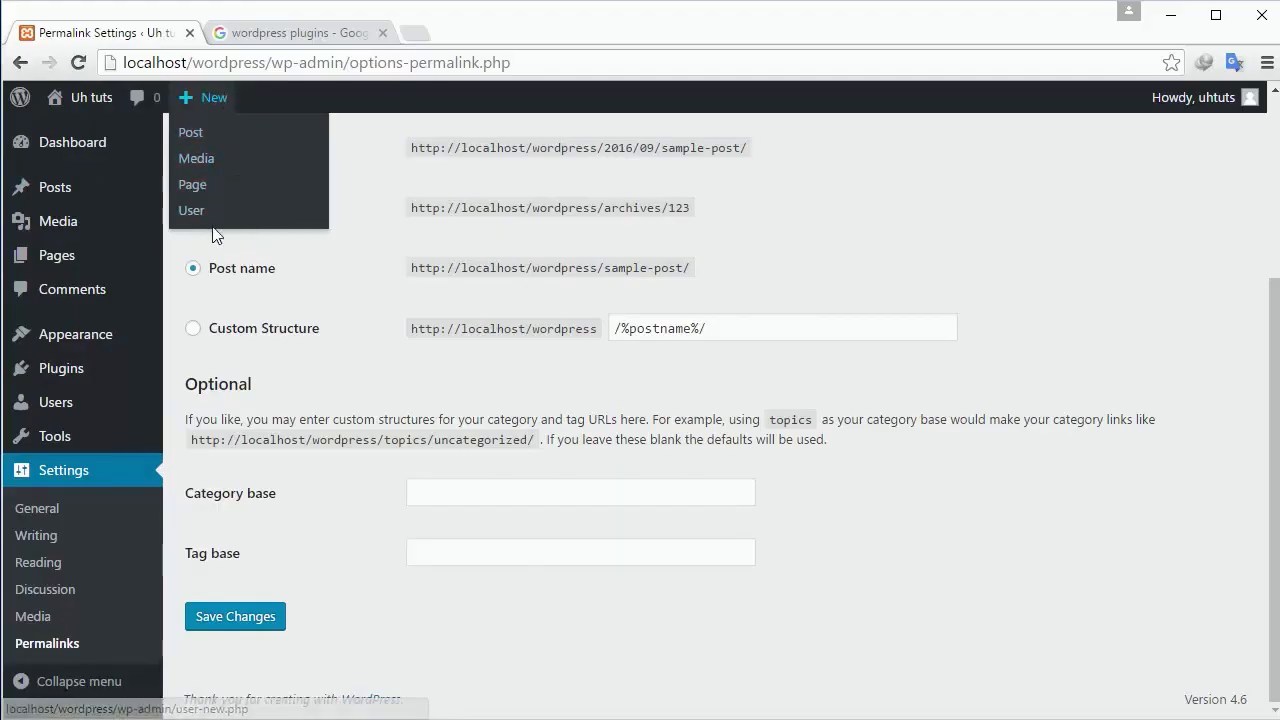
pyautogui.moveTo(1193, 118)
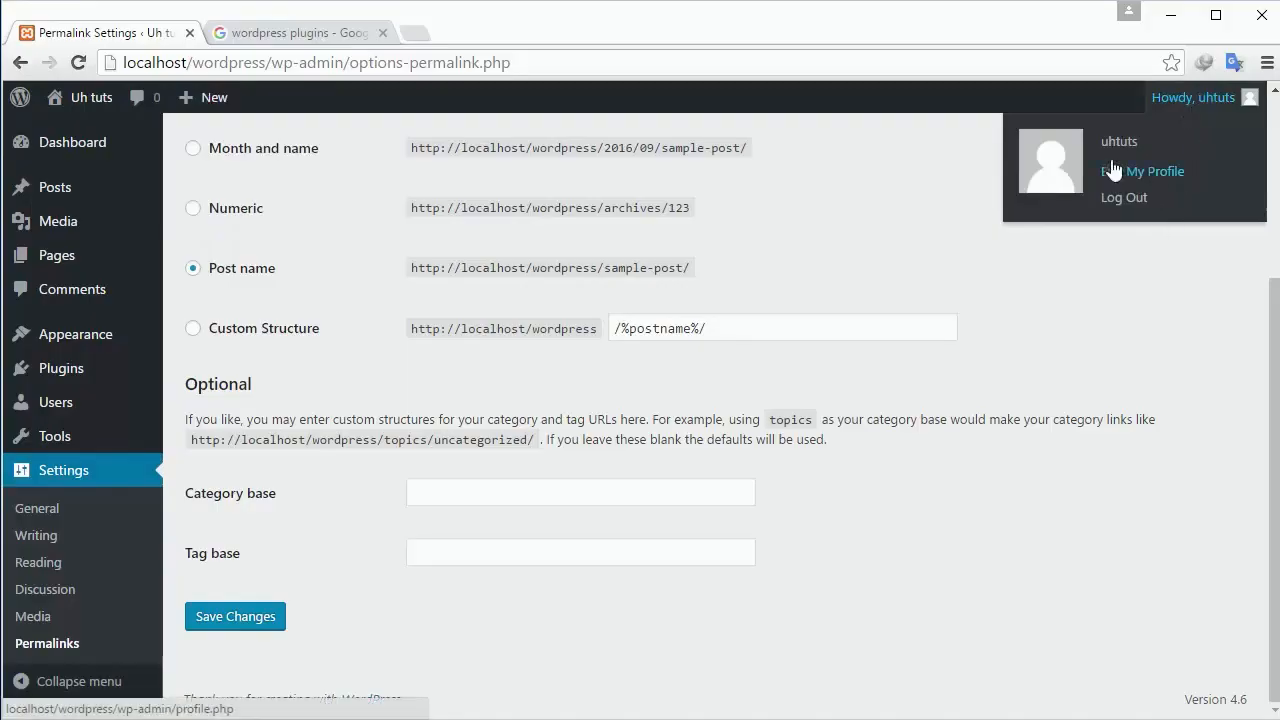
pyautogui.scroll(3, 334, 340)
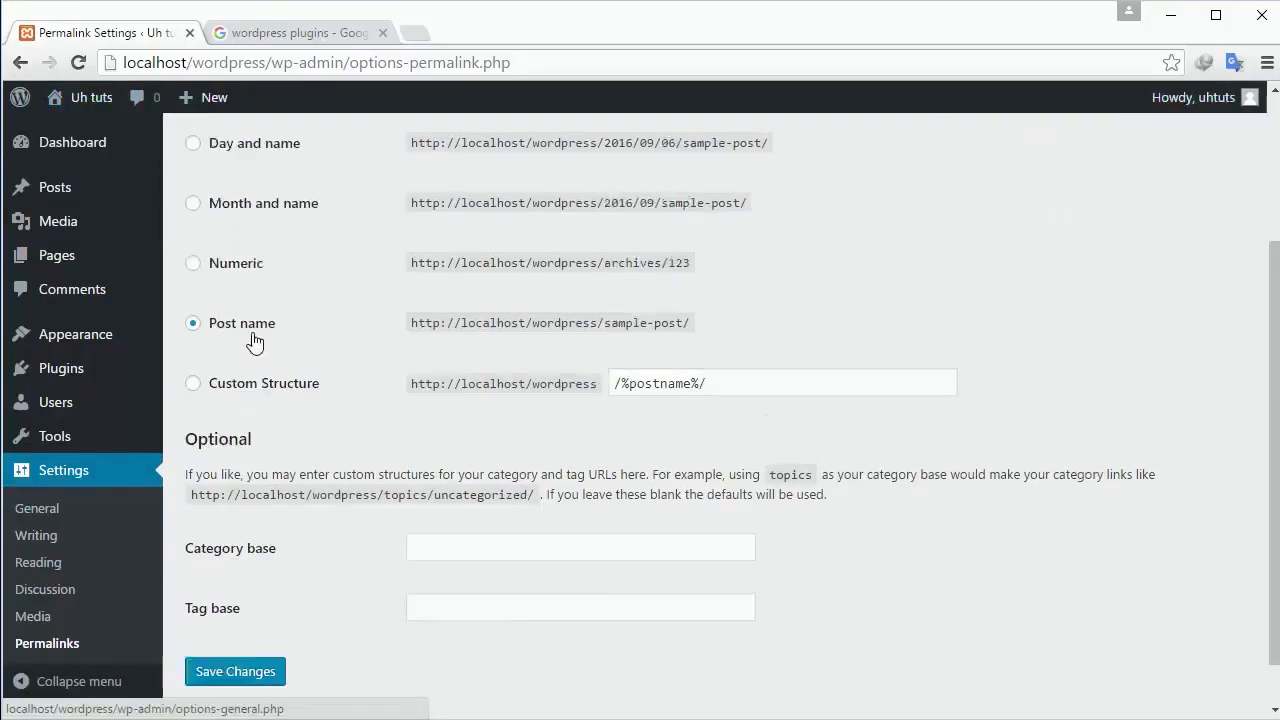
pyautogui.moveTo(86, 376)
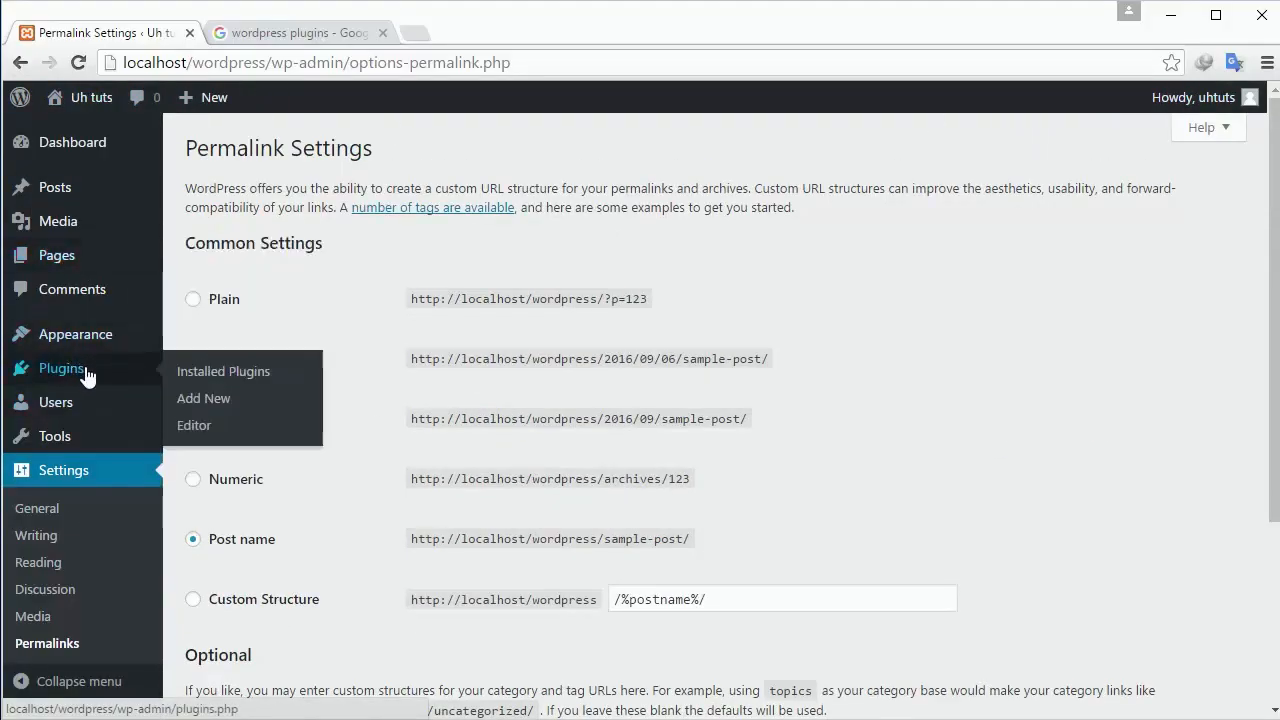